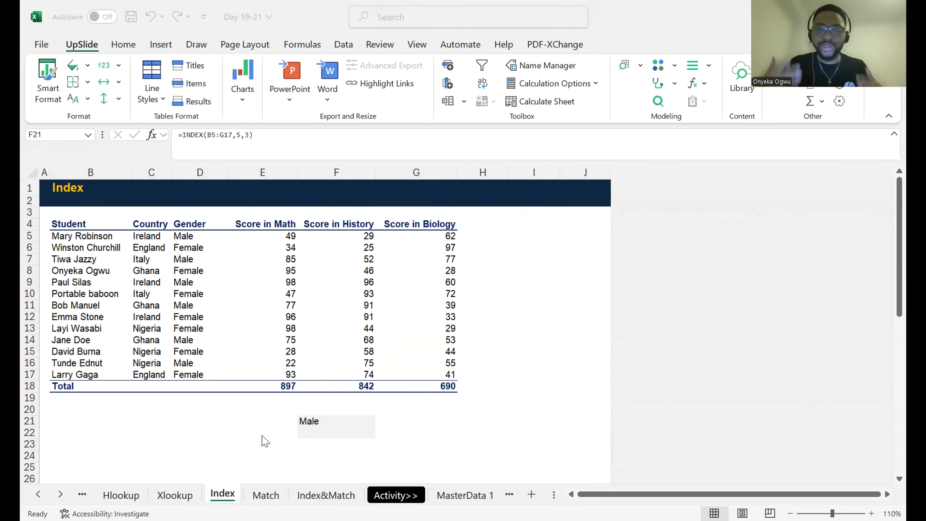
click(339, 432)
key(Left)
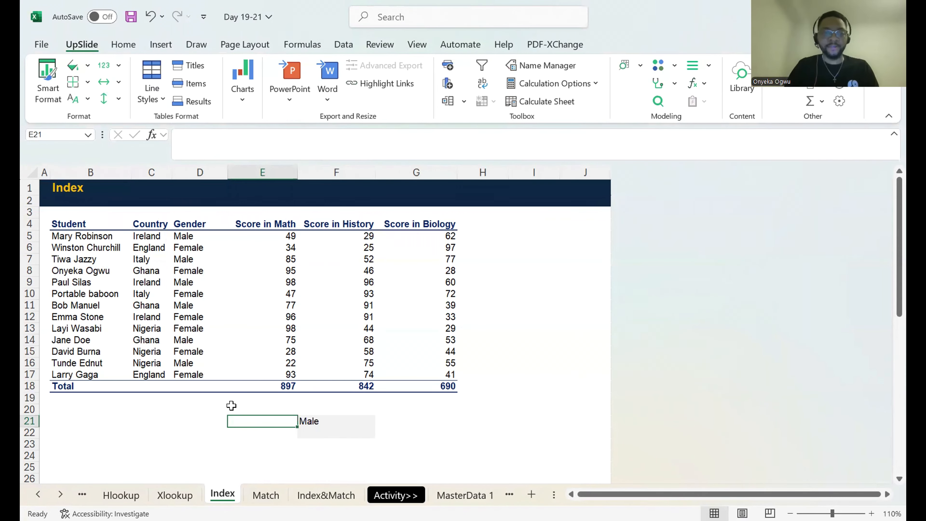
key(Right)
key(Left)
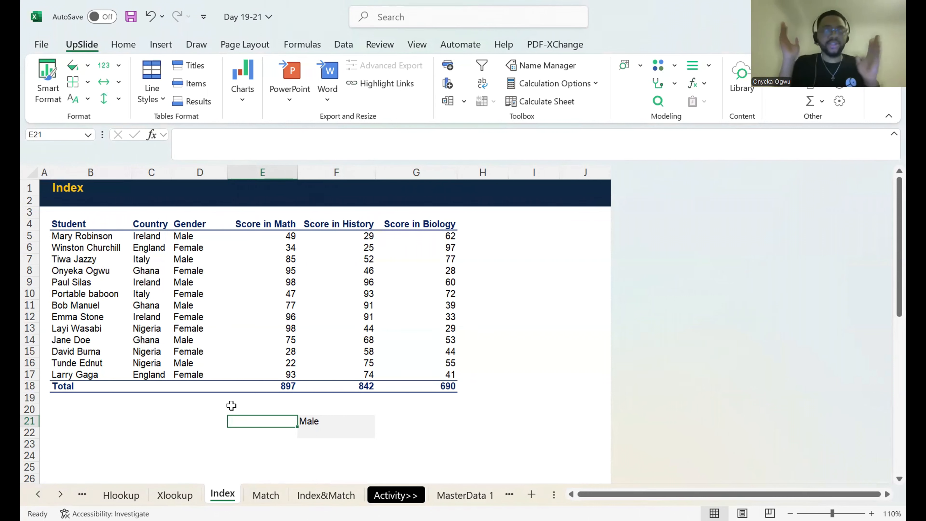
key(Down)
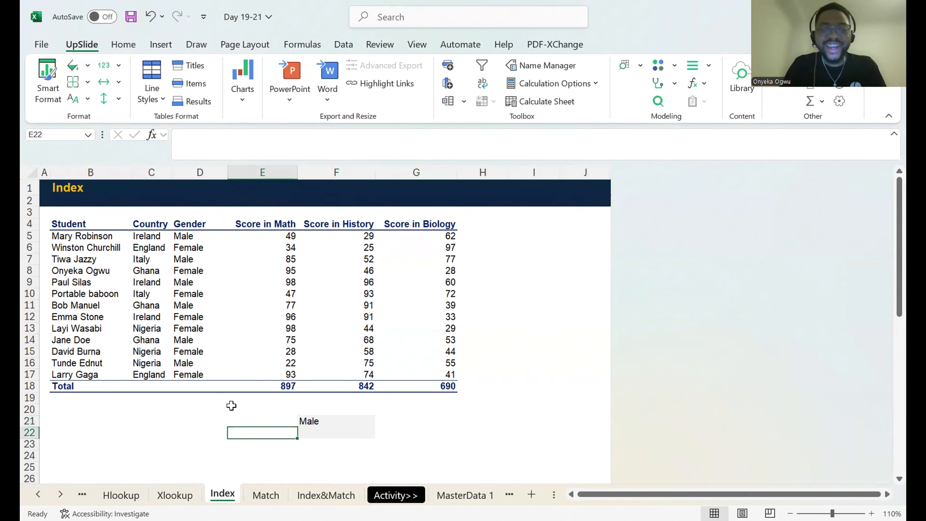
key(Right)
text(=)
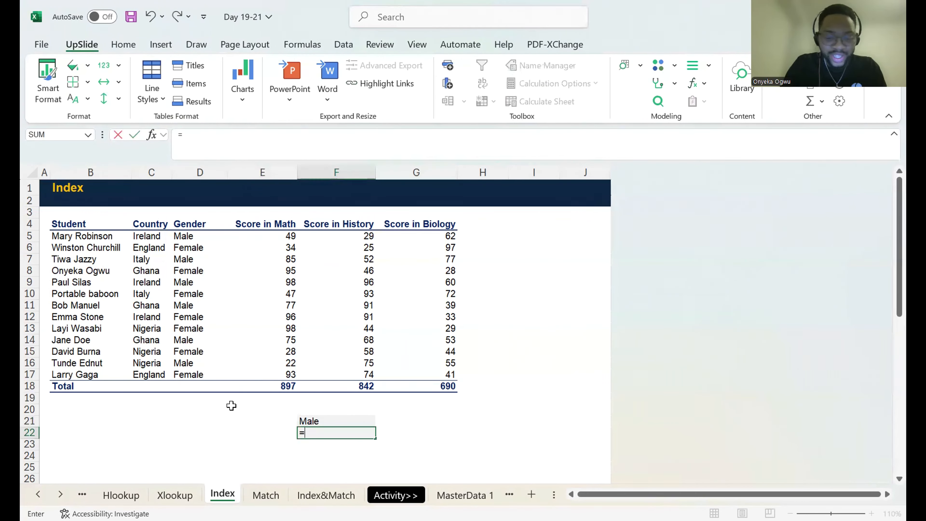
text(ind)
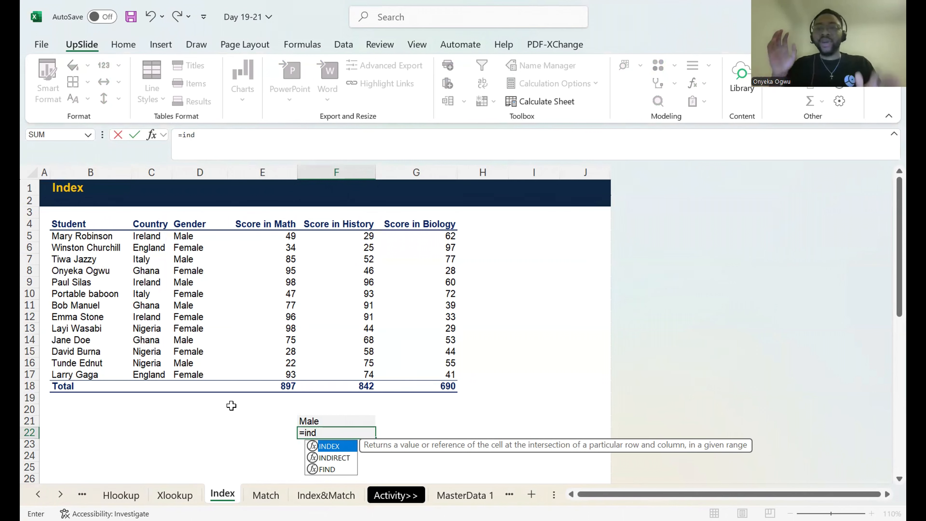
key(Escape)
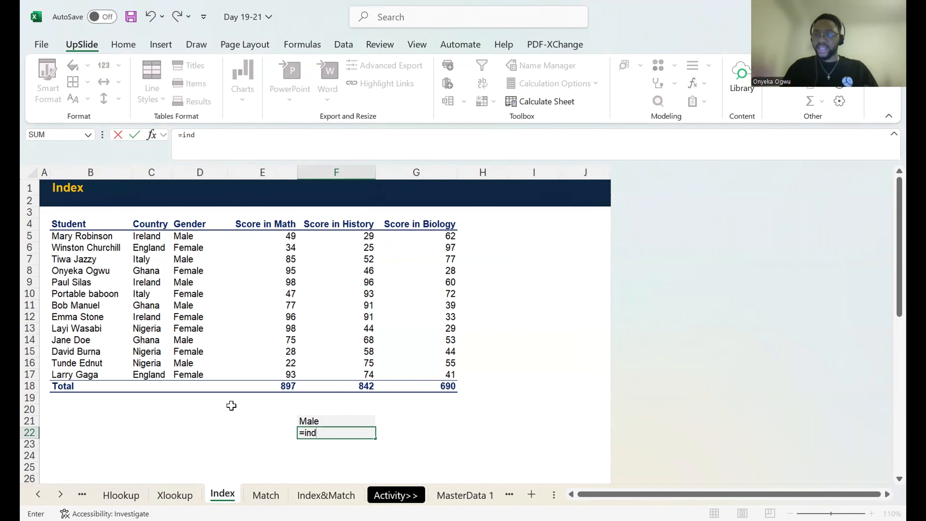
key(Escape)
Examine the student records in B5:G17, looking at the first rows below the header.
click(73, 227)
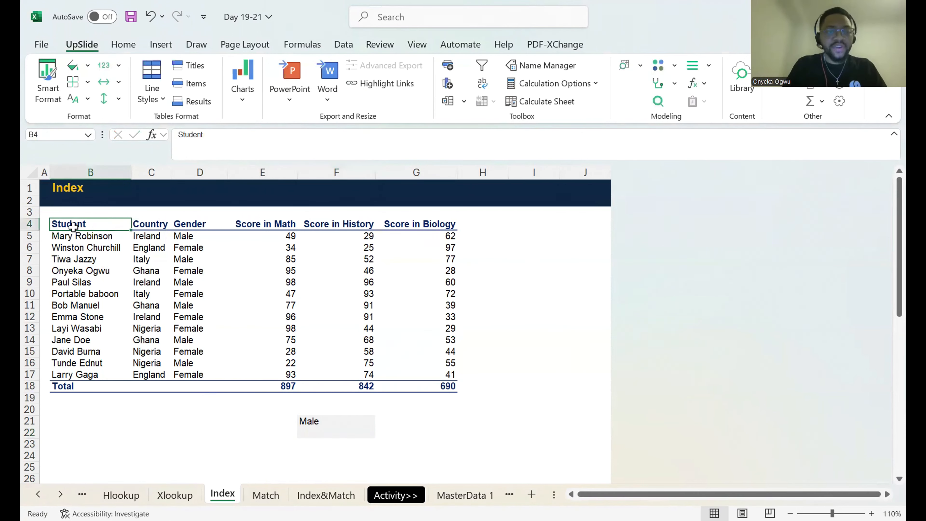
drag(72, 236, 419, 372)
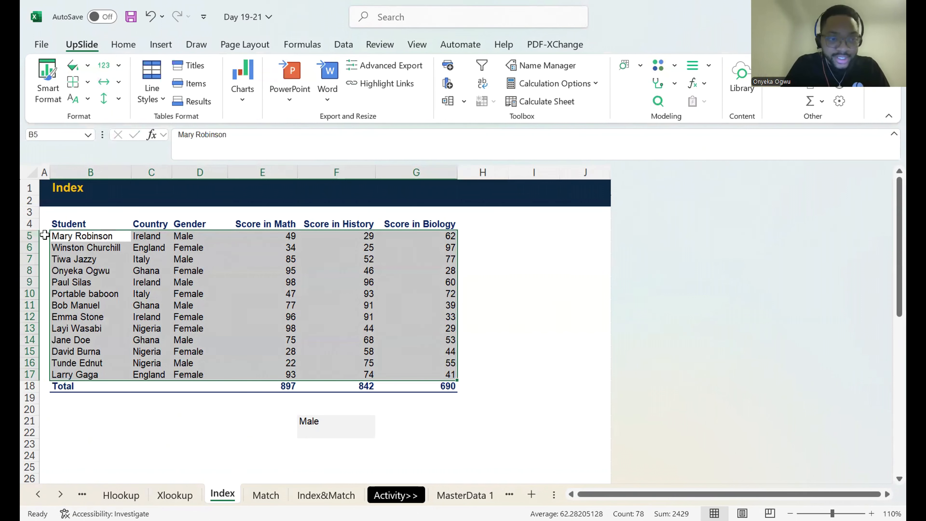
click(30, 236)
click(30, 247)
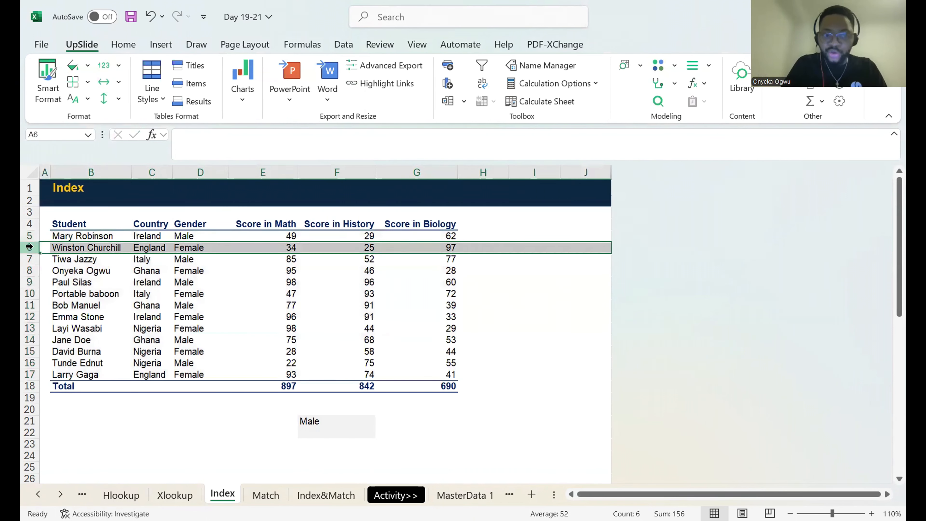
drag(65, 236, 103, 257)
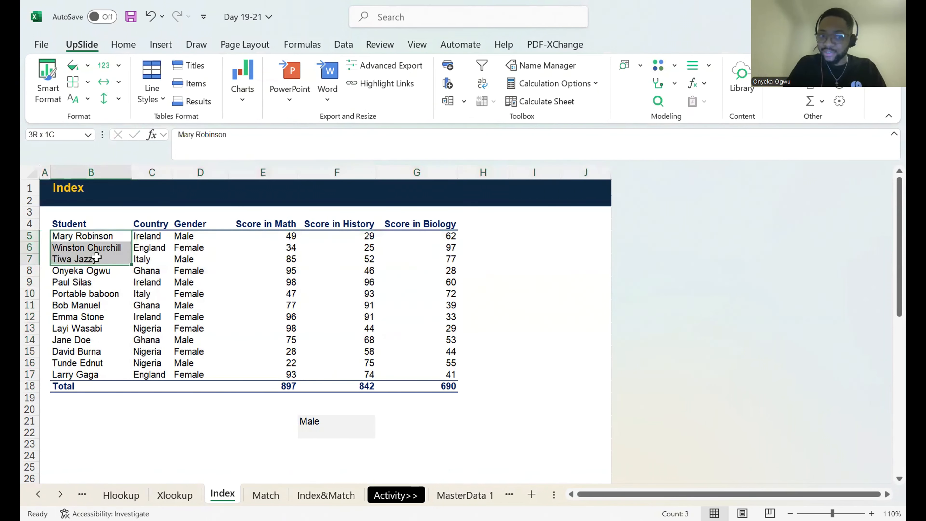
drag(75, 216, 89, 249)
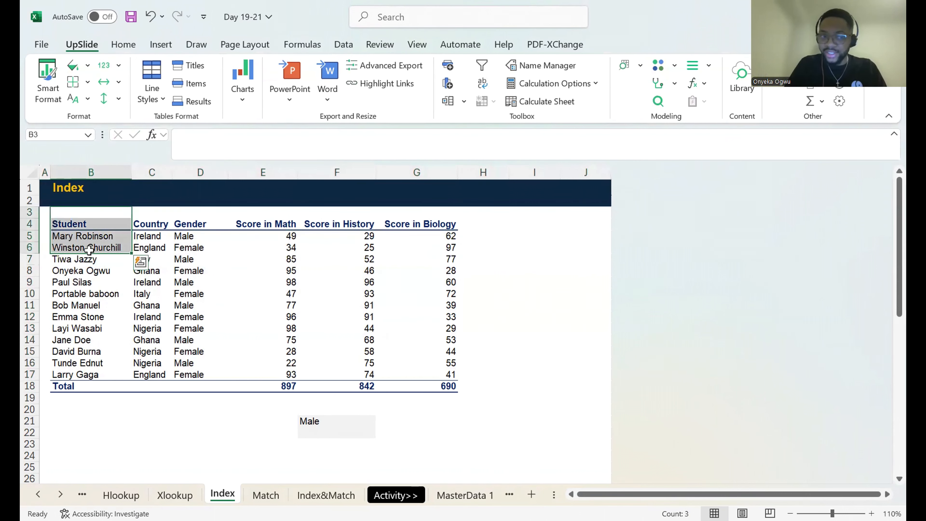
click(87, 245)
click(88, 240)
click(88, 243)
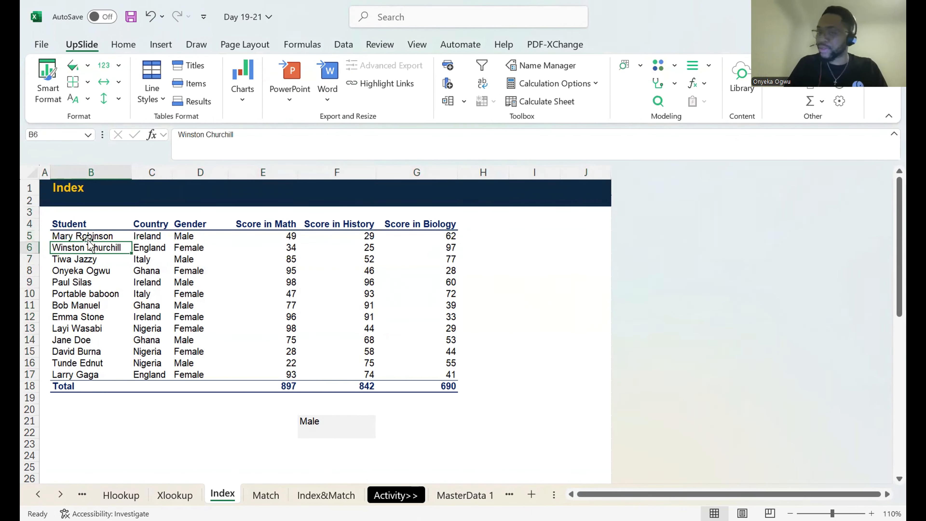
Fill the student records in B5:G17 with yellow, leaving out the header and Total rows.
click(73, 237)
key(ctrl+shift+Down)
key(ctrl+shift+Right)
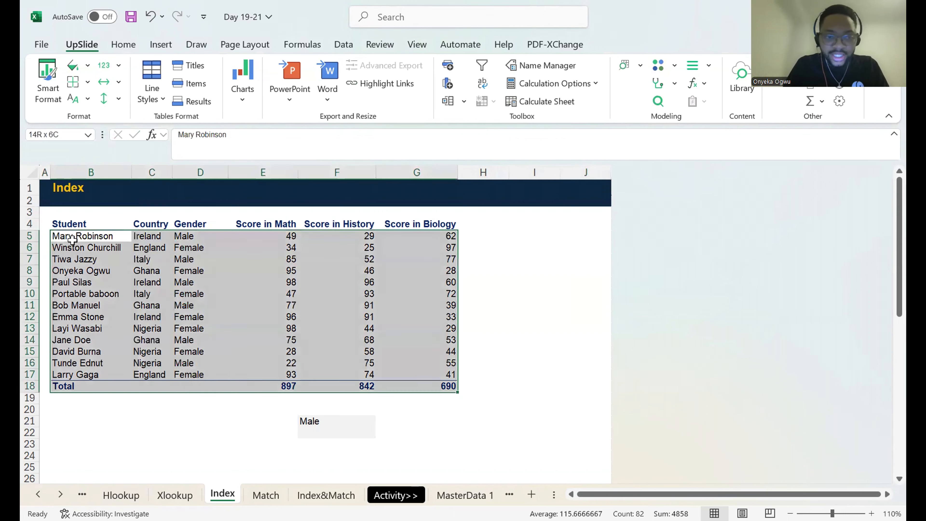
key(shift+Up)
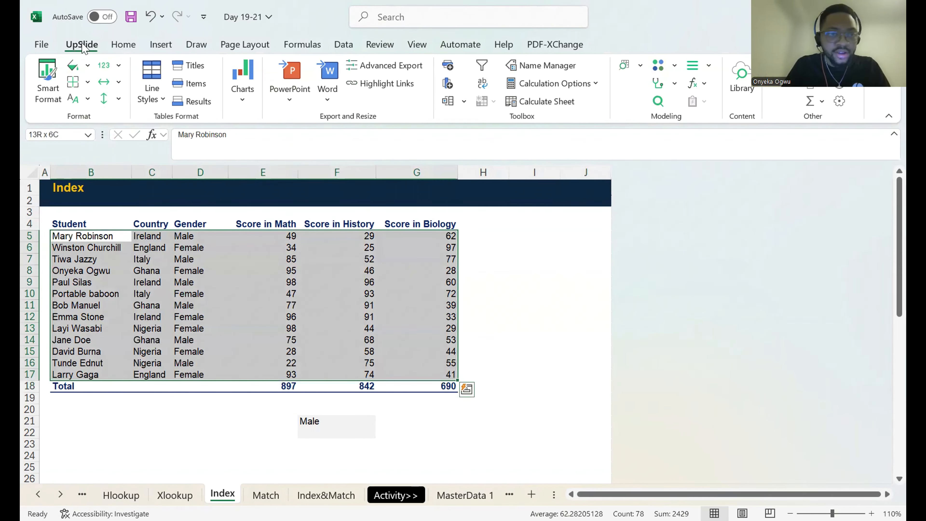
click(124, 44)
click(212, 93)
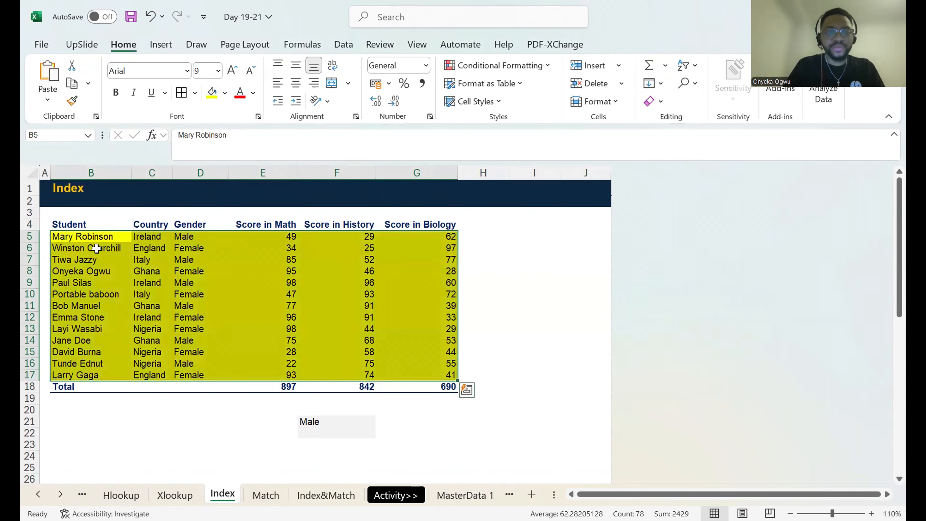
Reselect the yellow data range B5:G17 to review which rows and columns the array covers.
click(81, 248)
key(Up)
key(ctrl+shift+Down)
key(Up)
key(Down)
key(shift+Down)
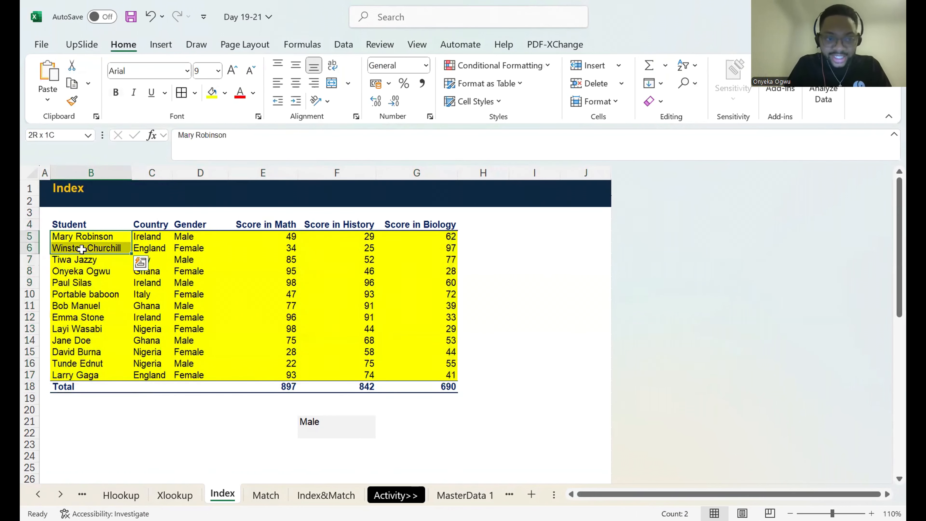
key(ctrl+shift+Down)
key(shift+Up)
key(ctrl+shift+Right)
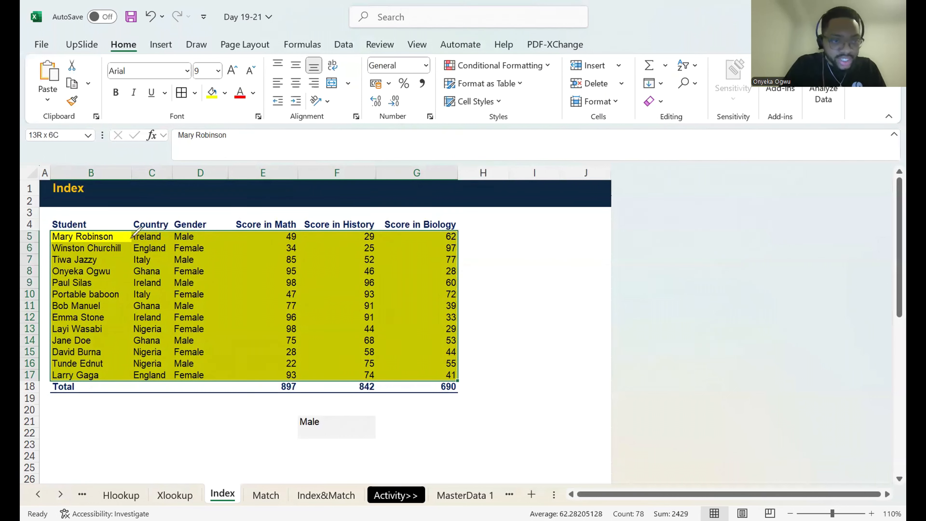
Sketch temporary pen marks around the first three rows and columns of the table, and clear the ink.
drag(131, 238, 128, 268)
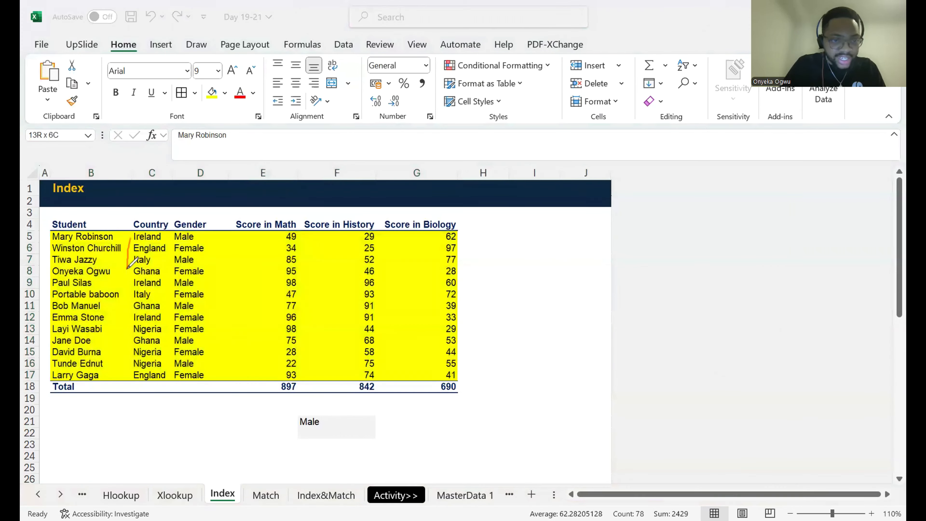
drag(128, 269, 201, 265)
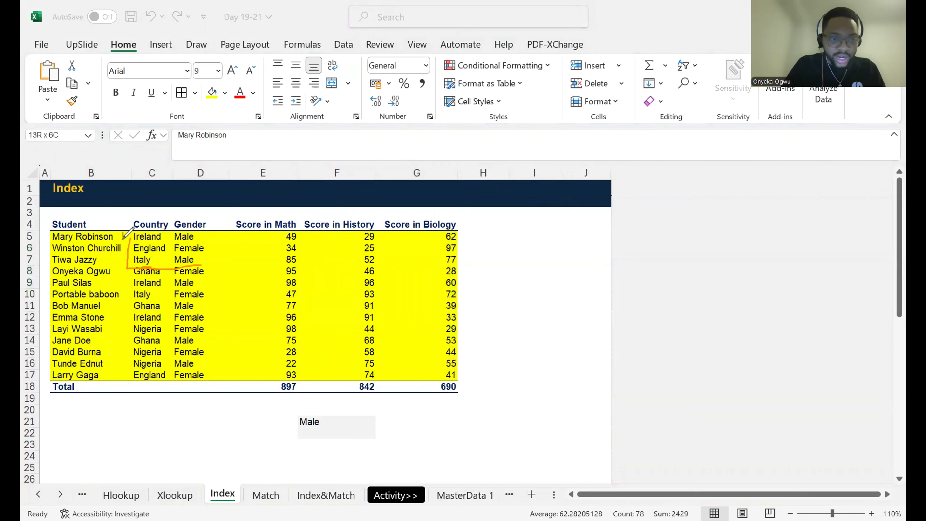
mouse_move(114, 244)
mouse_down()
mouse_move(128, 248)
mouse_move(116, 263)
mouse_up()
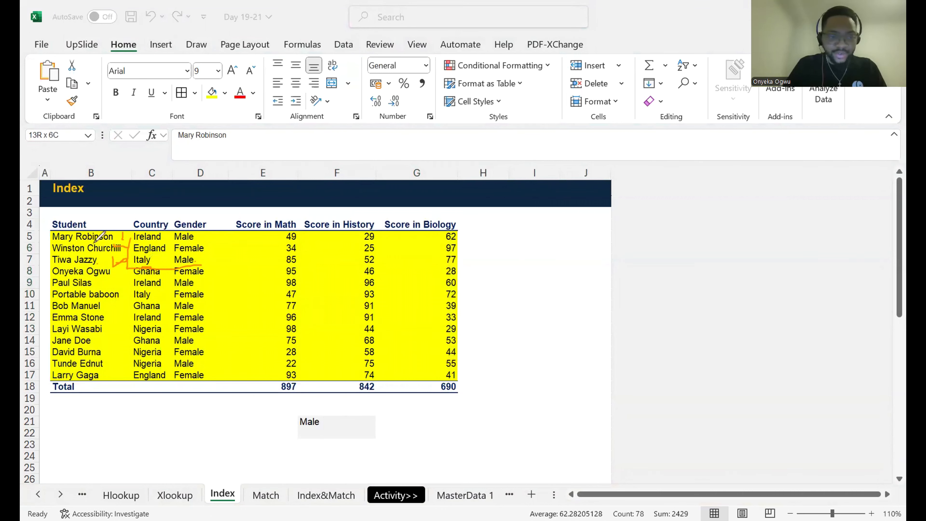
drag(120, 224, 116, 262)
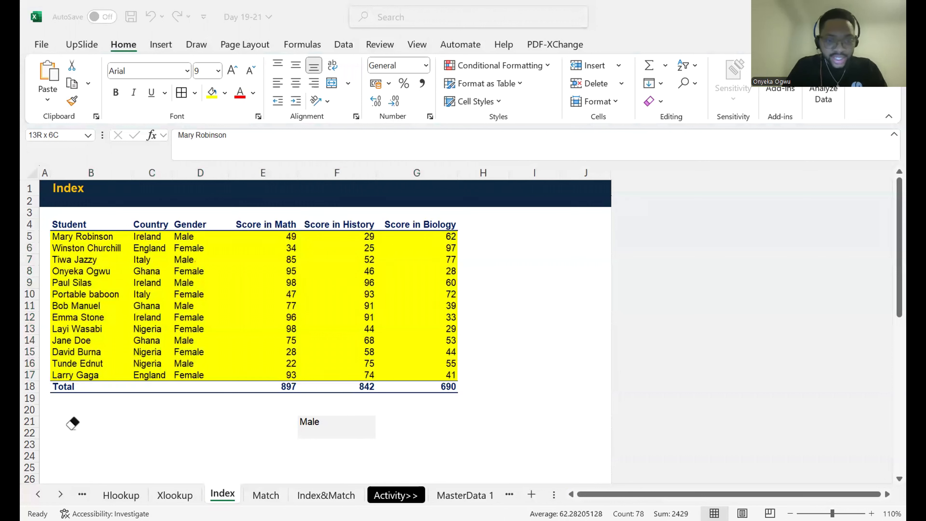
Enter =INDEX(B5:G17,4,3) in cell F22 to return the value in the array's fourth row and third column.
click(311, 433)
text(=)
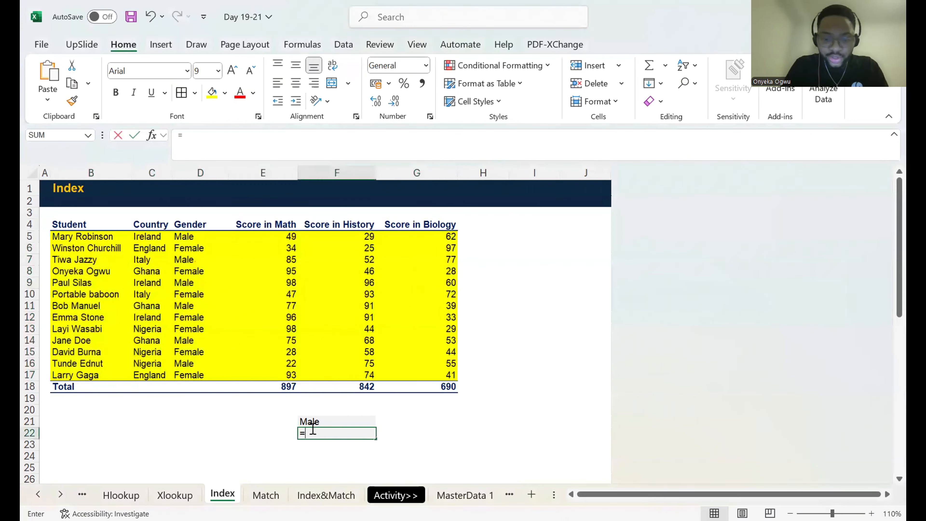
text(inde)
key(Tab)
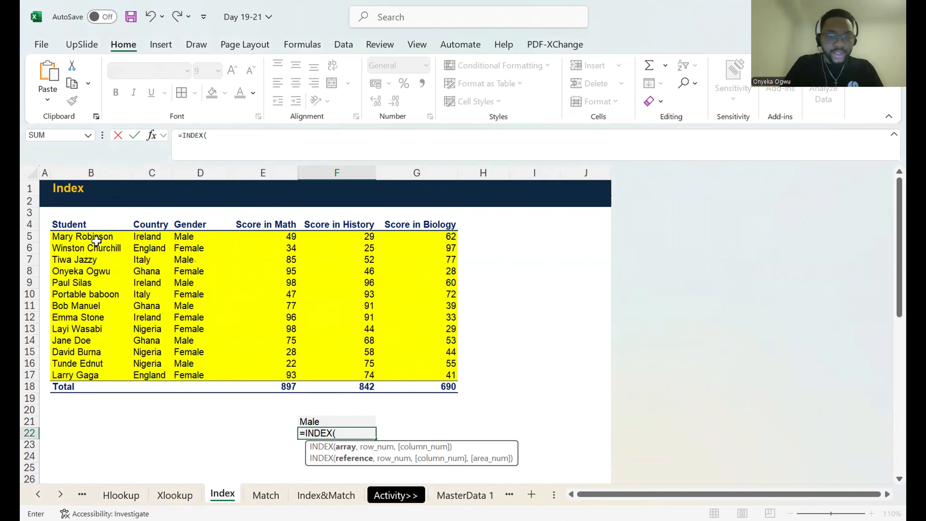
click(87, 238)
key(ctrl+shift+Down)
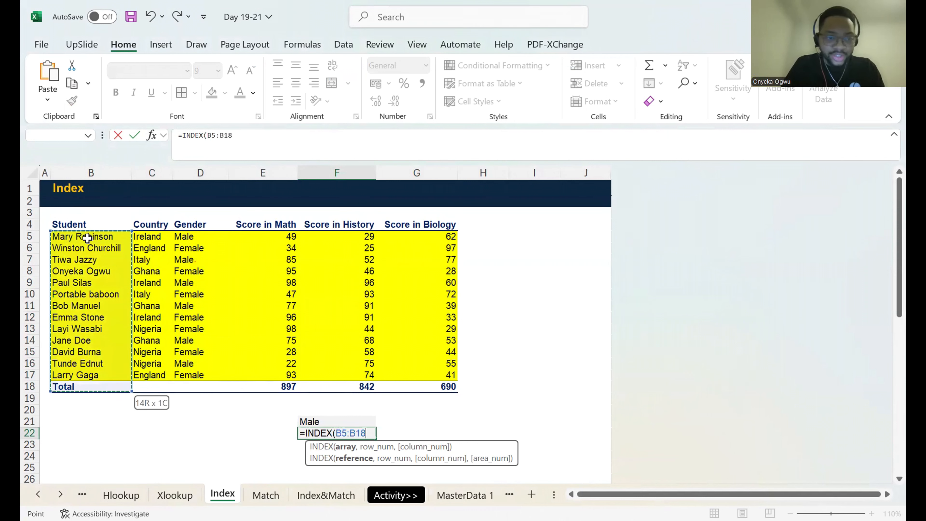
key(shift+Up)
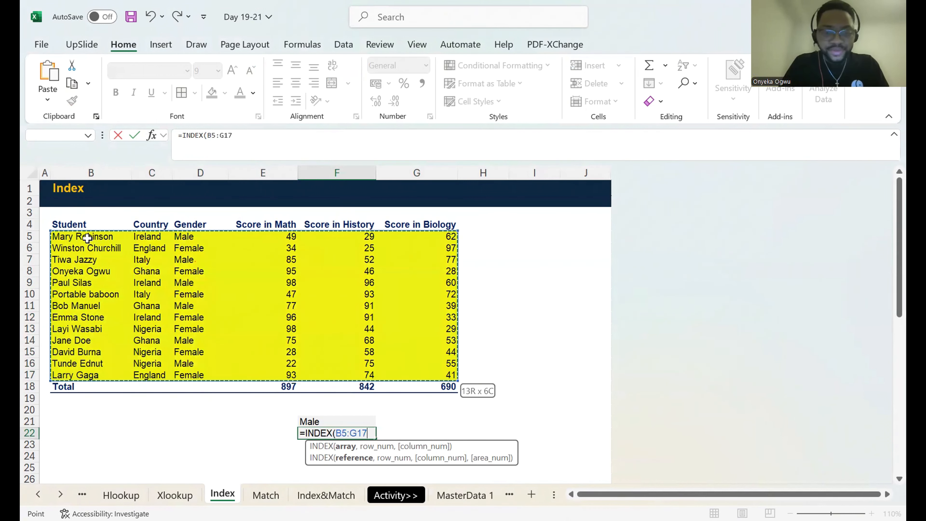
key(ctrl+shift+Right)
text(,)
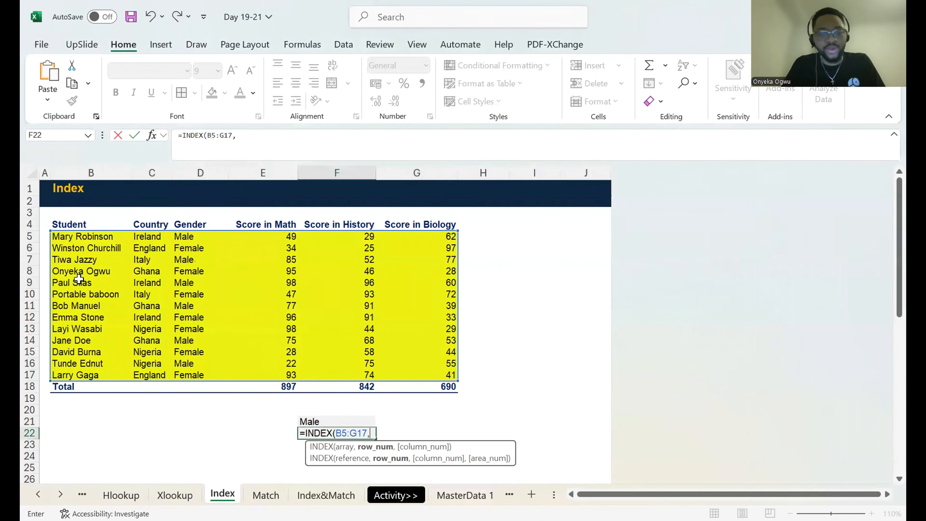
text(4)
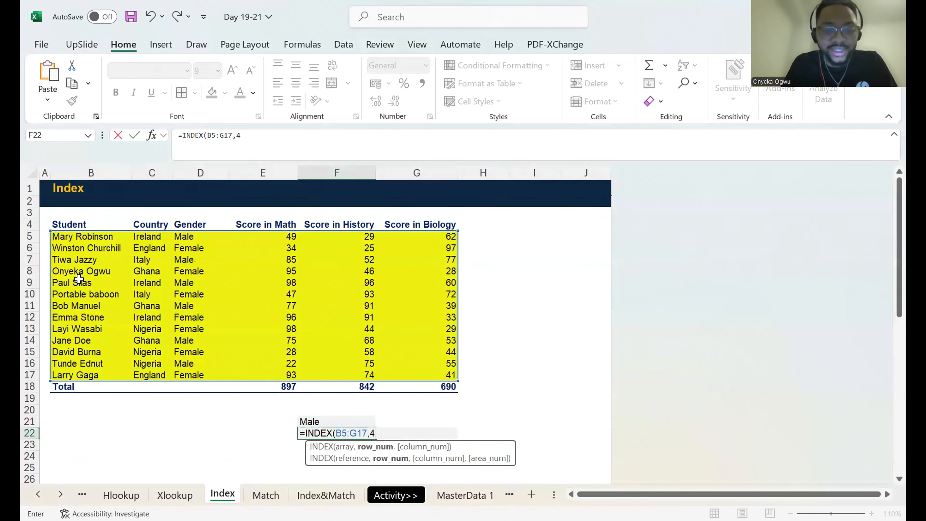
text(,3)
click(134, 135)
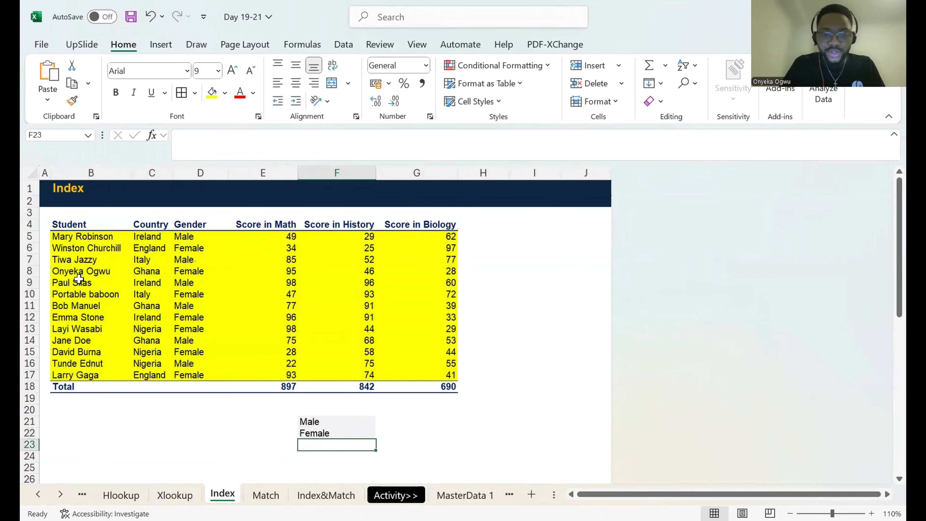
Check the F22 formula by counting to the fourth record and its Gender cell, D8.
click(203, 135)
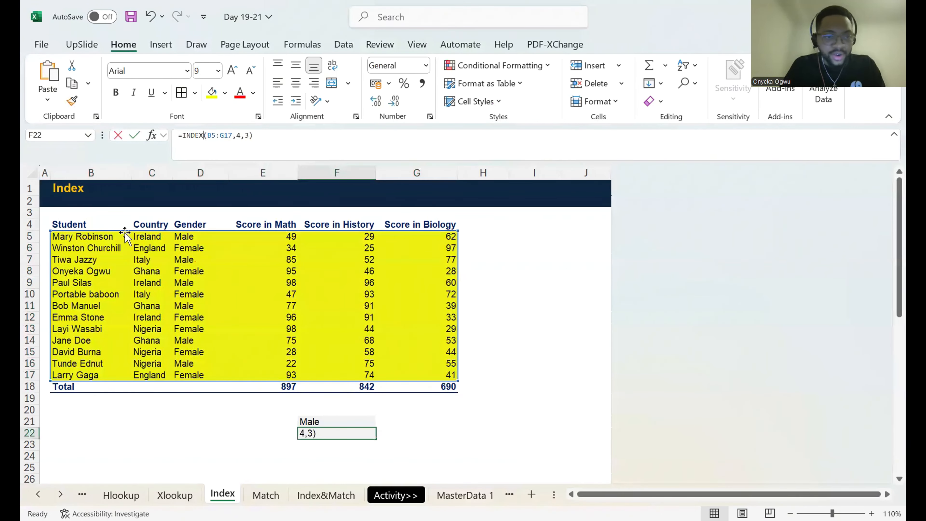
click(99, 237)
key(Down)
key(Down)
key(Down)
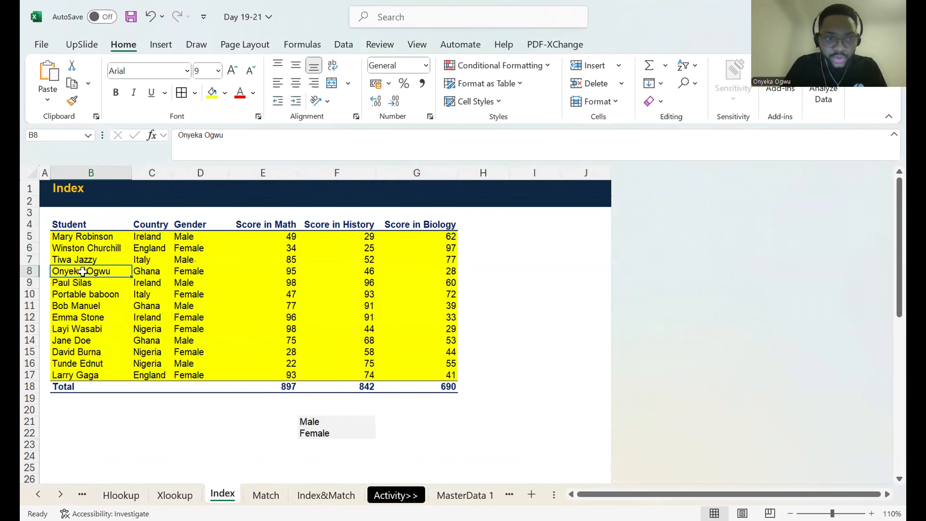
click(180, 273)
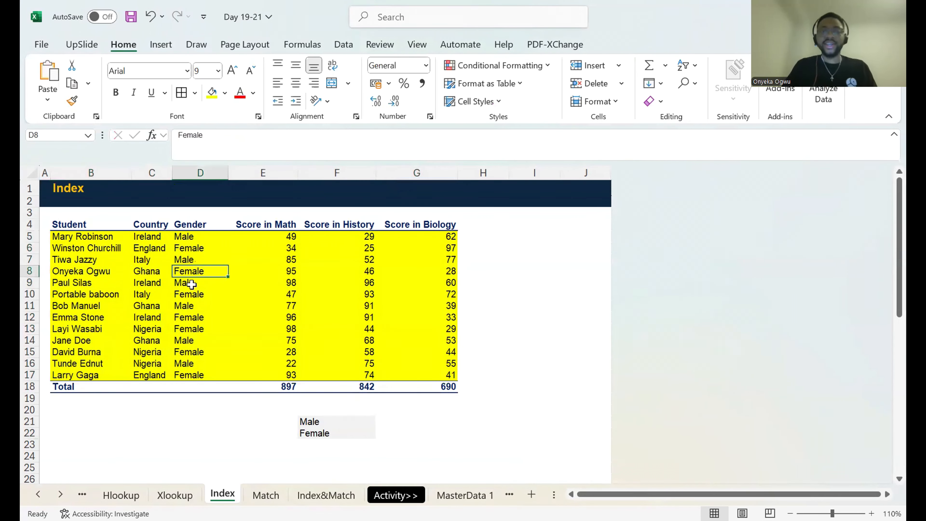
click(313, 431)
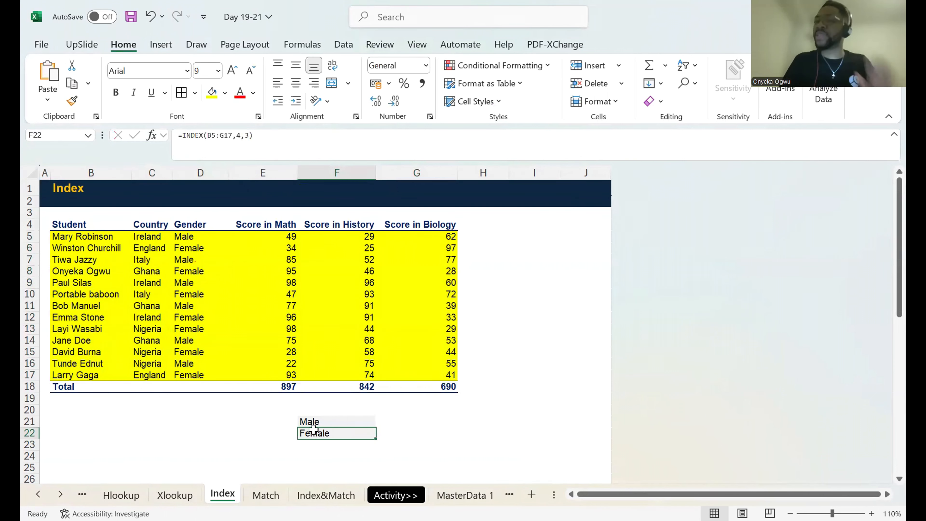
Review the row number argument of the F22 formula and inspect the eighth record's Country cell, C12.
click(240, 151)
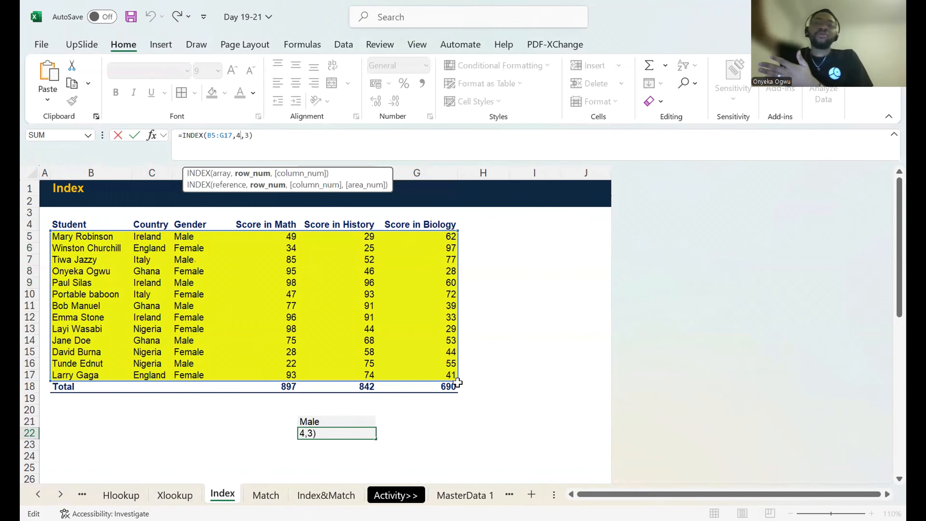
key(ctrl+Return)
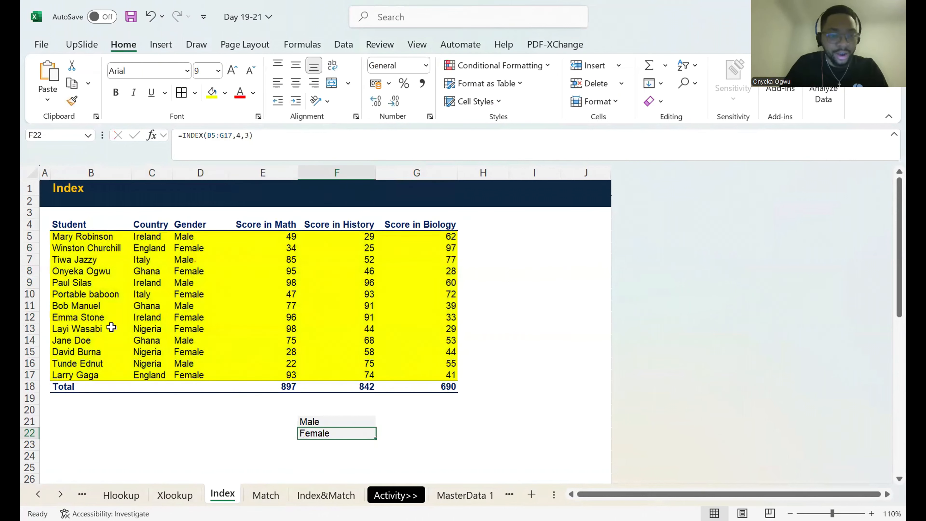
drag(90, 245, 97, 318)
click(137, 318)
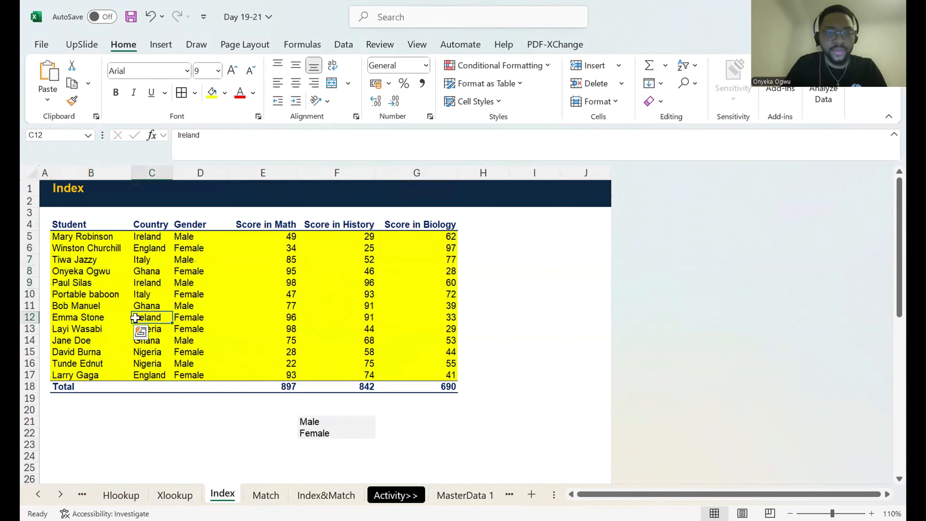
Inspect the fourth record's score cells in row 8, from Score in Math across to Score in Biology.
click(213, 292)
click(353, 269)
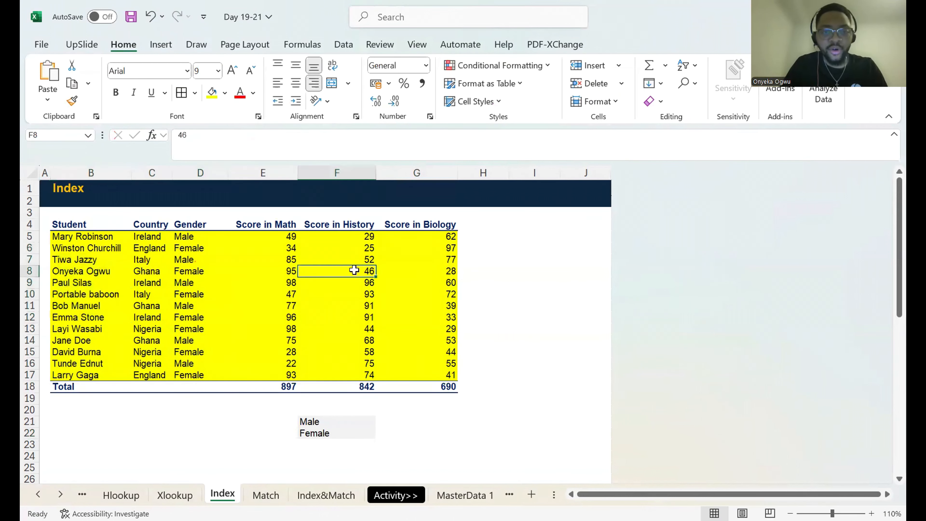
click(265, 279)
click(324, 263)
click(390, 272)
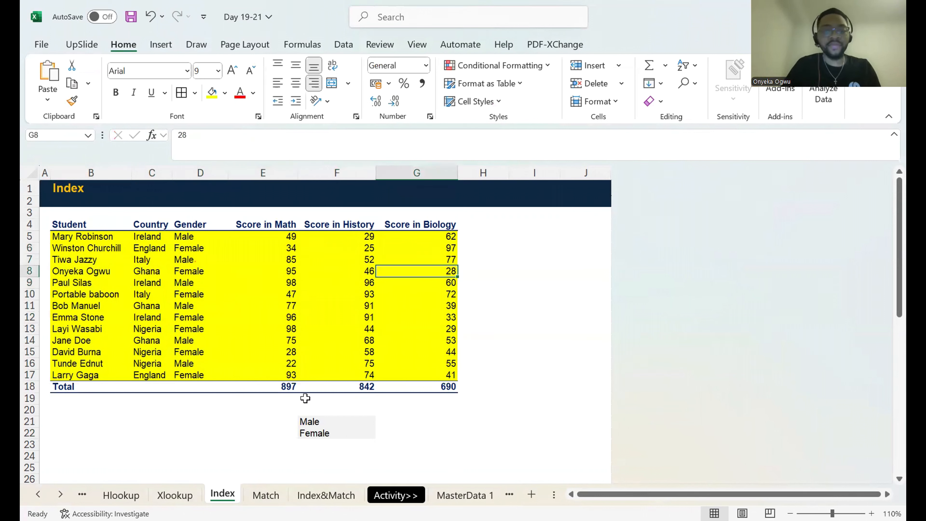
Set the column number in the F22 formula to 7 so it reads =INDEX(B5:G17,4,7).
click(328, 434)
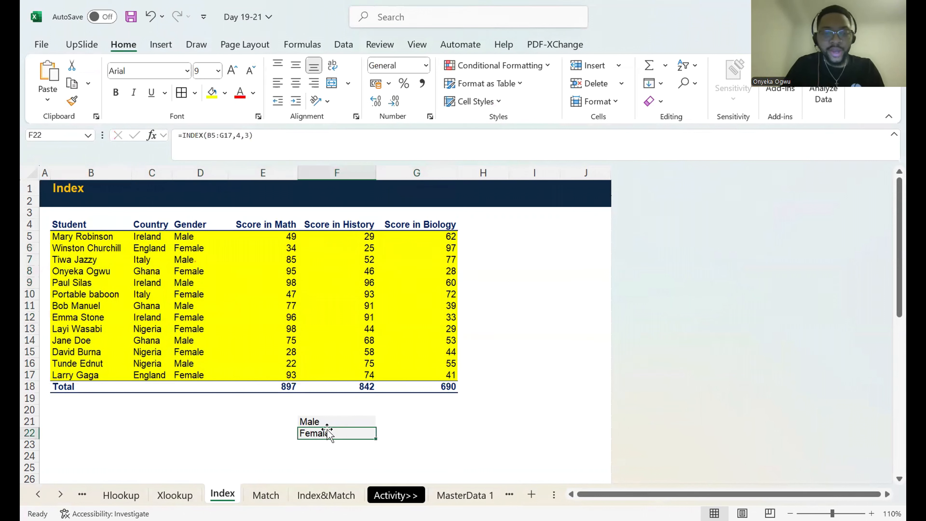
click(254, 137)
key(Left)
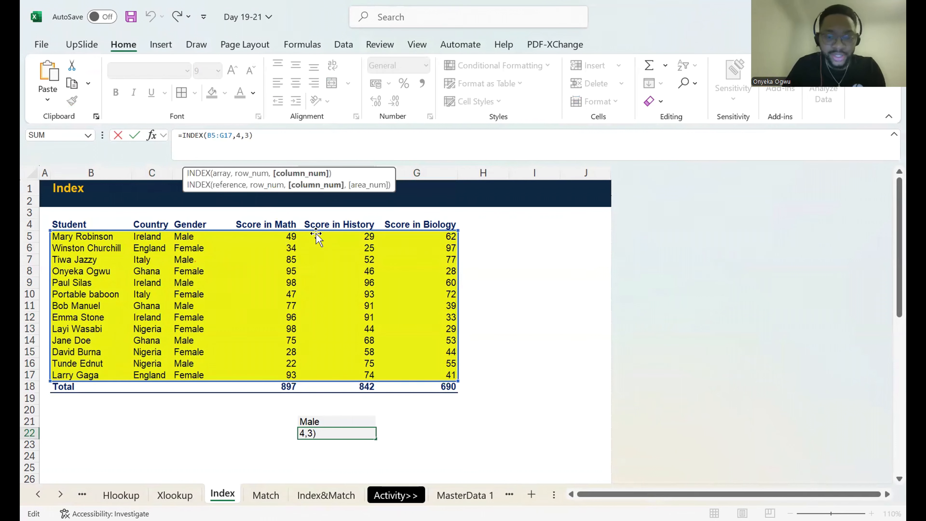
key(BackSpace)
text(7)
key(ctrl+Return)
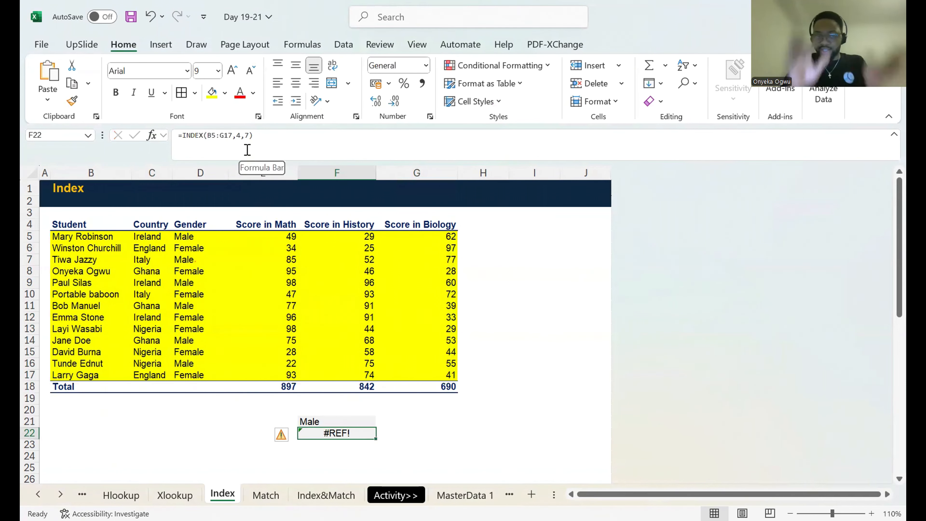
Extend the array in the F22 formula by one column to B5:H17 and inspect the added column H.
drag(111, 233, 397, 381)
click(328, 444)
key(Up)
click(215, 136)
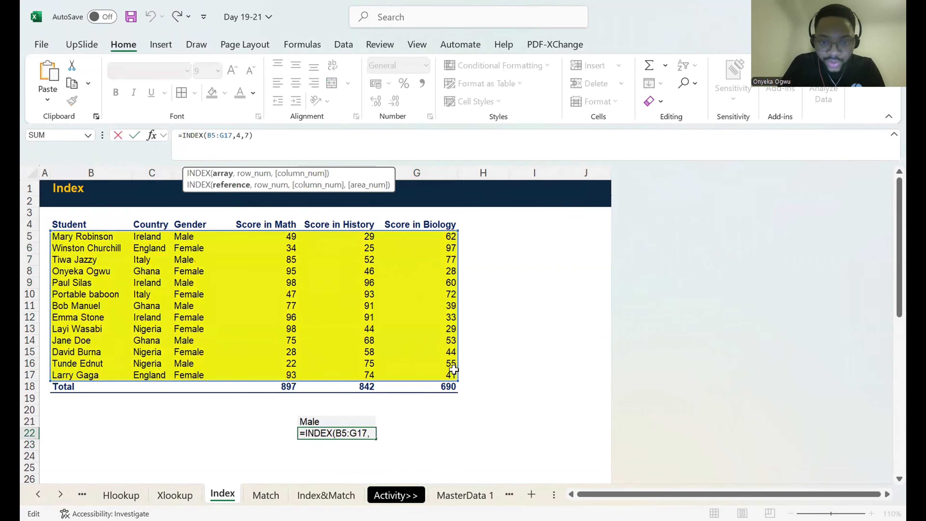
drag(456, 380, 505, 381)
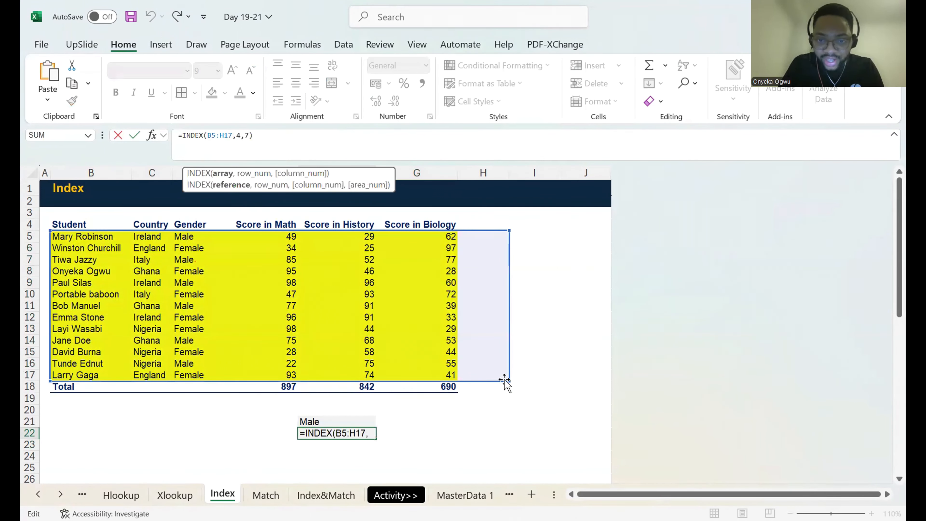
key(ctrl+Return)
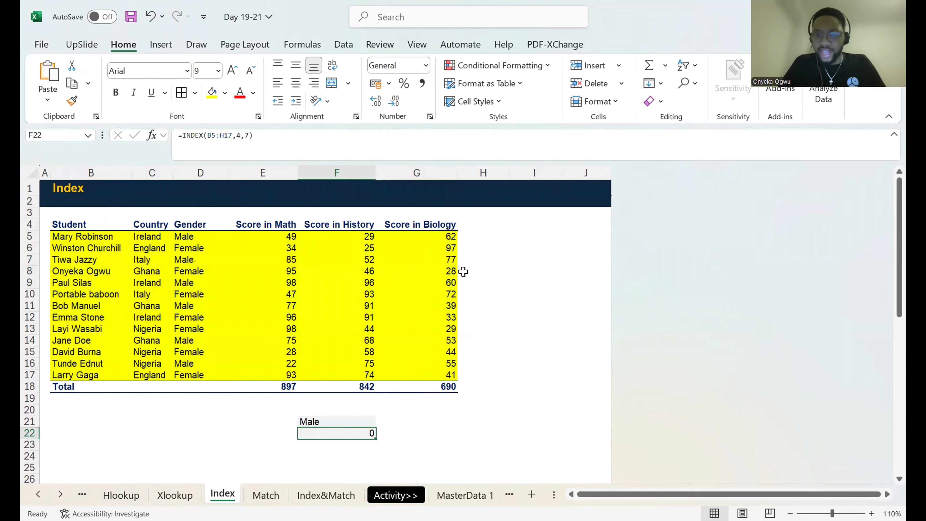
click(469, 258)
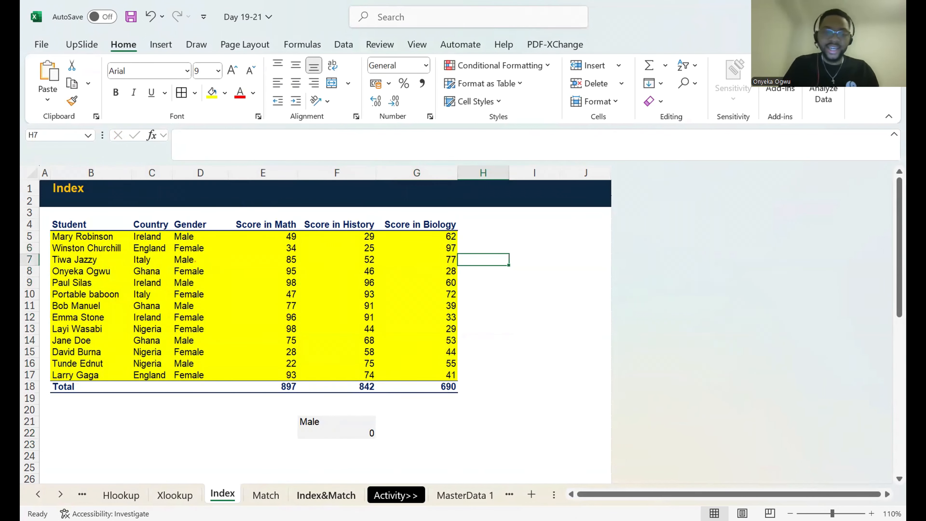
Open the Match sheet and review the existing MATCH formula in G21.
click(265, 495)
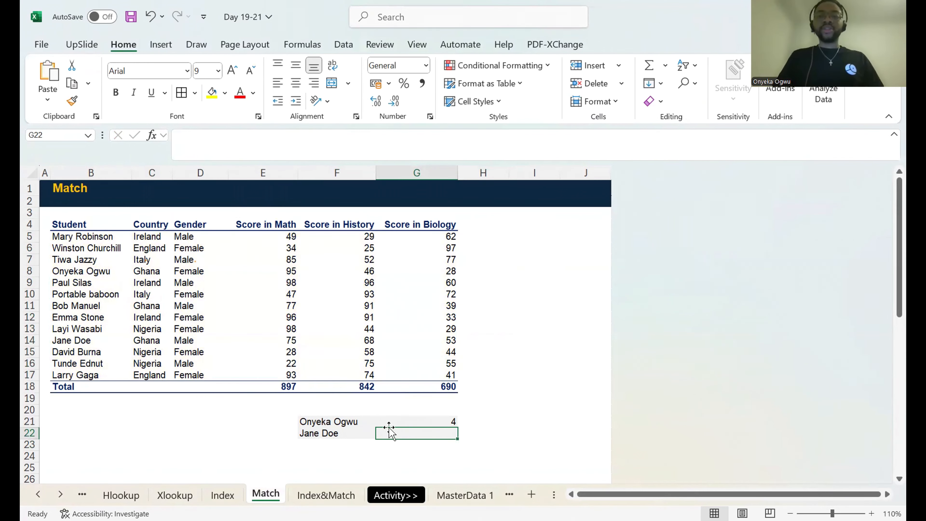
key(Down)
key(Up)
key(Up)
key(Down)
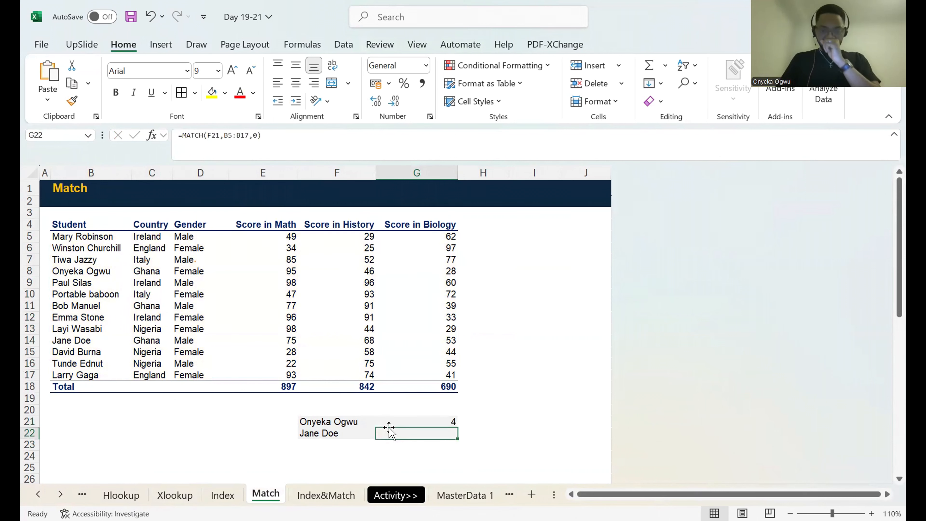
text(=)
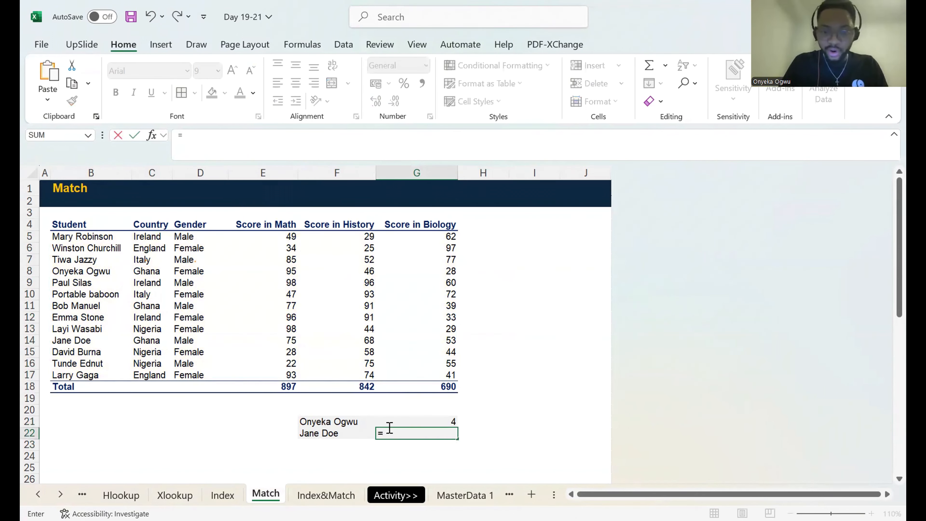
text(MATCH()
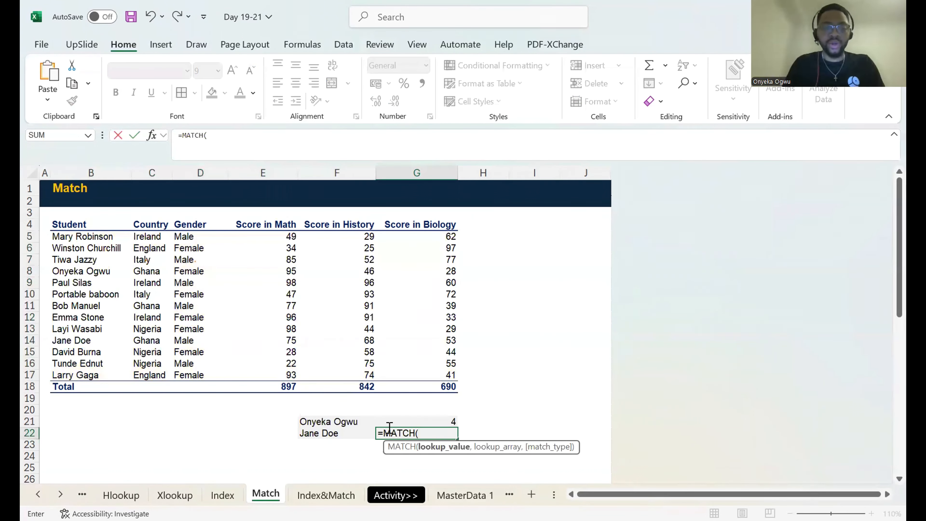
key(Escape)
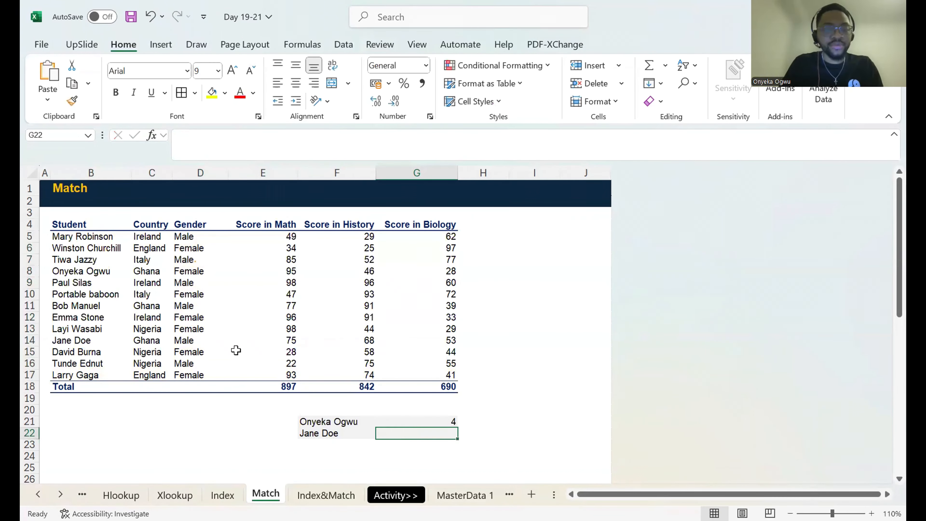
Select the student names in B5:B17 to show the lookup array for MATCH.
click(78, 286)
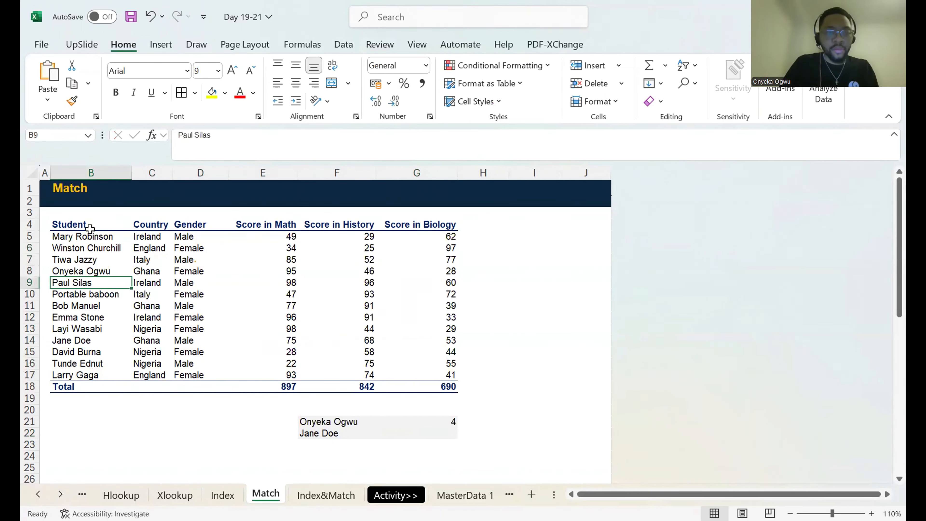
drag(91, 237, 76, 372)
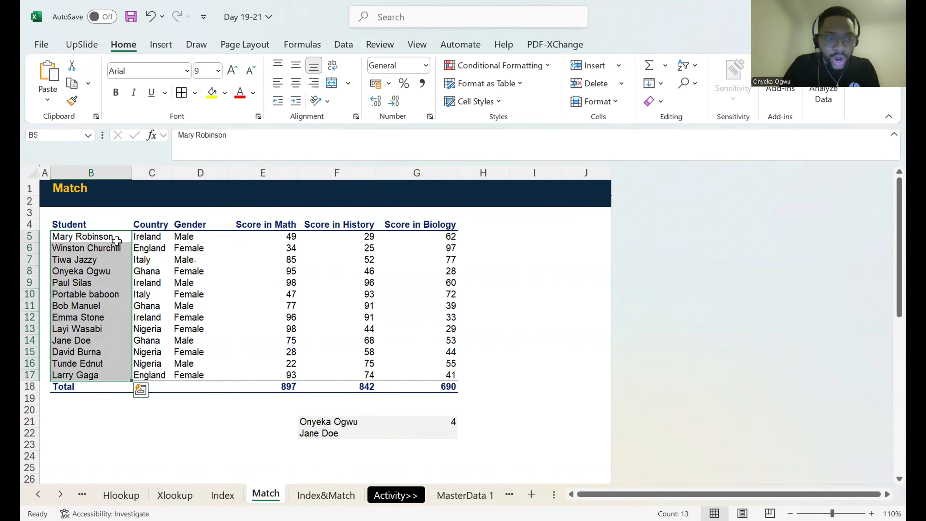
key(ctrl+q)
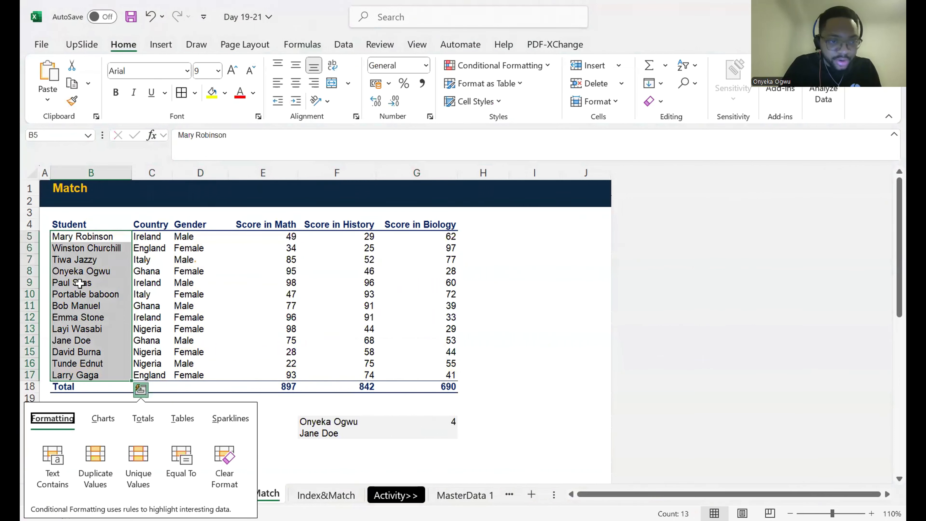
key(Escape)
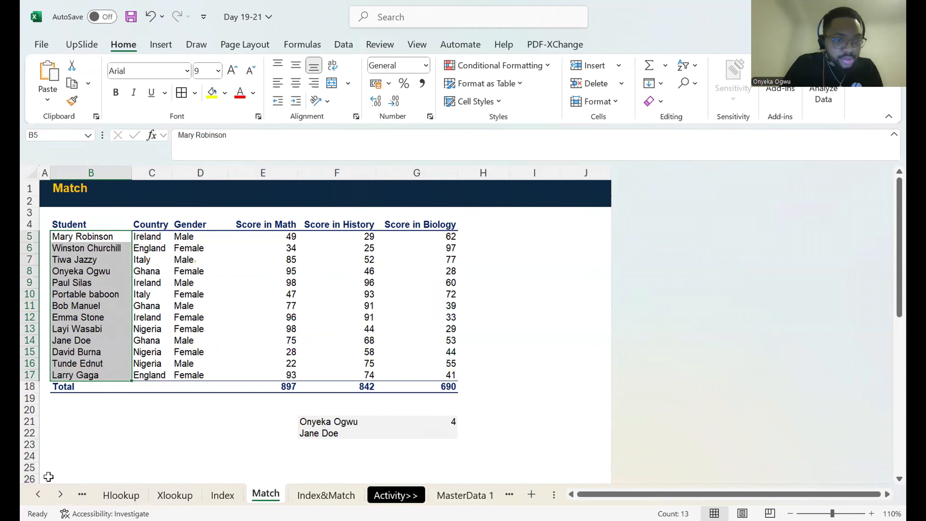
Sketch temporary pen marks around the student names and across the fifth record's row.
click(145, 207)
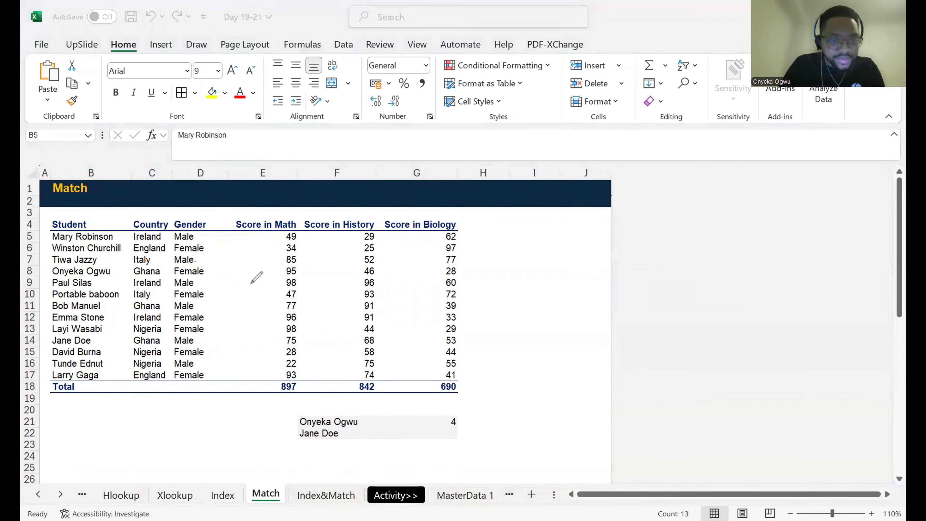
mouse_move(125, 234)
mouse_down()
mouse_move(127, 253)
mouse_move(103, 280)
mouse_up()
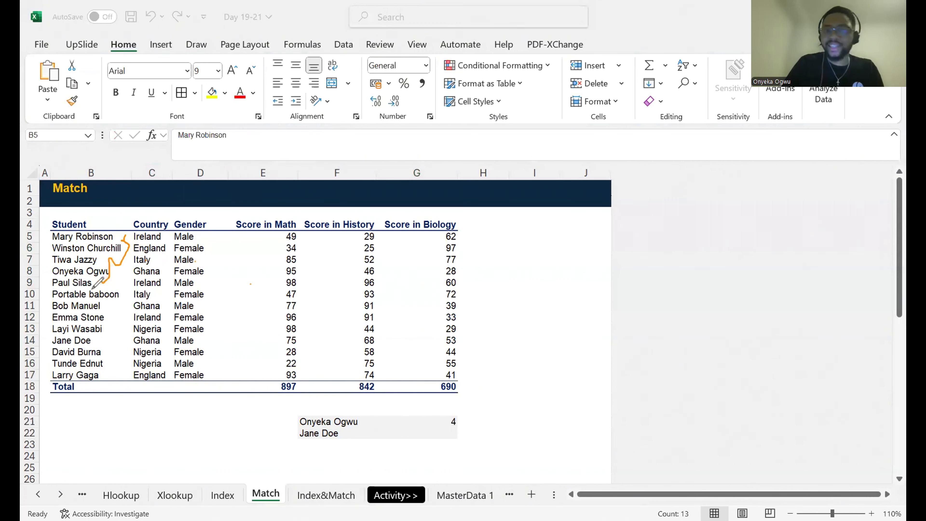
drag(98, 284, 105, 272)
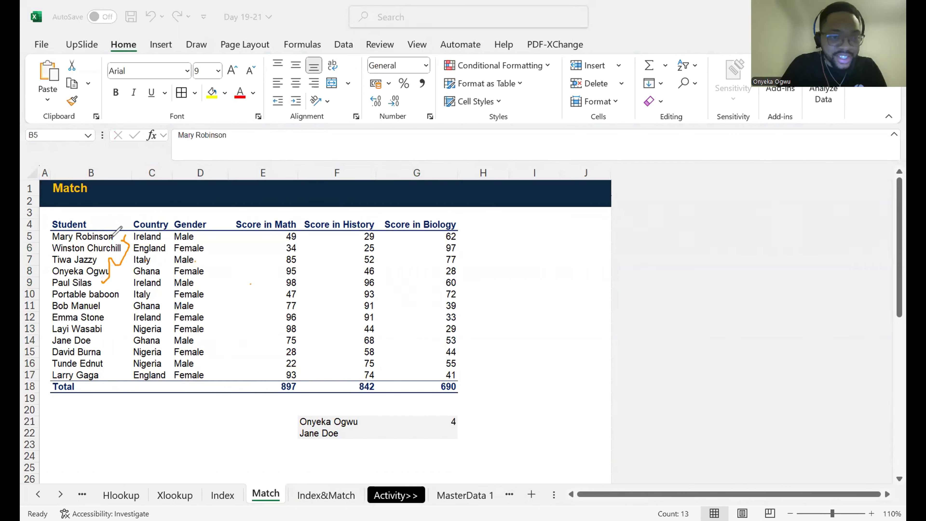
mouse_move(118, 233)
mouse_down()
mouse_move(127, 338)
mouse_move(66, 386)
mouse_move(25, 321)
mouse_move(114, 229)
mouse_up()
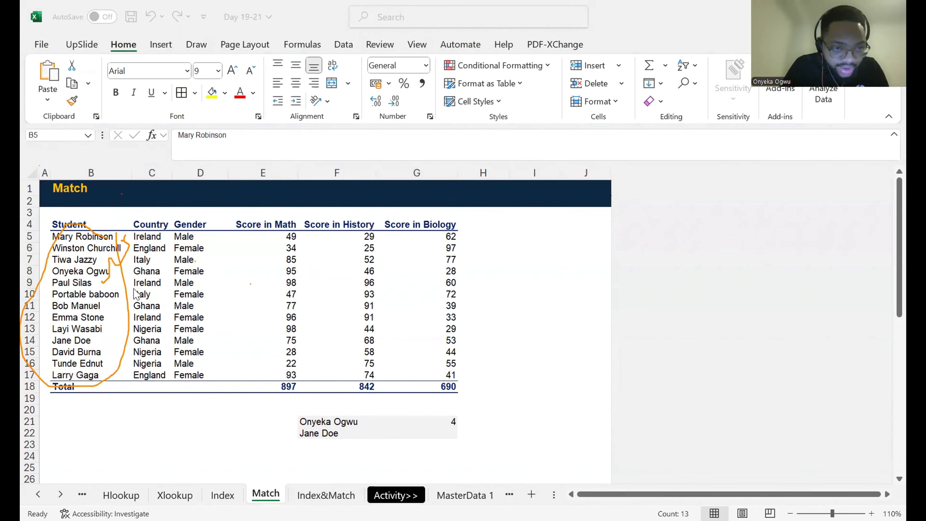
mouse_move(132, 289)
mouse_down()
mouse_move(423, 291)
mouse_move(460, 289)
mouse_move(465, 278)
mouse_move(420, 272)
mouse_move(314, 287)
mouse_move(265, 275)
mouse_move(166, 283)
mouse_move(126, 272)
mouse_move(65, 281)
mouse_move(95, 283)
mouse_up()
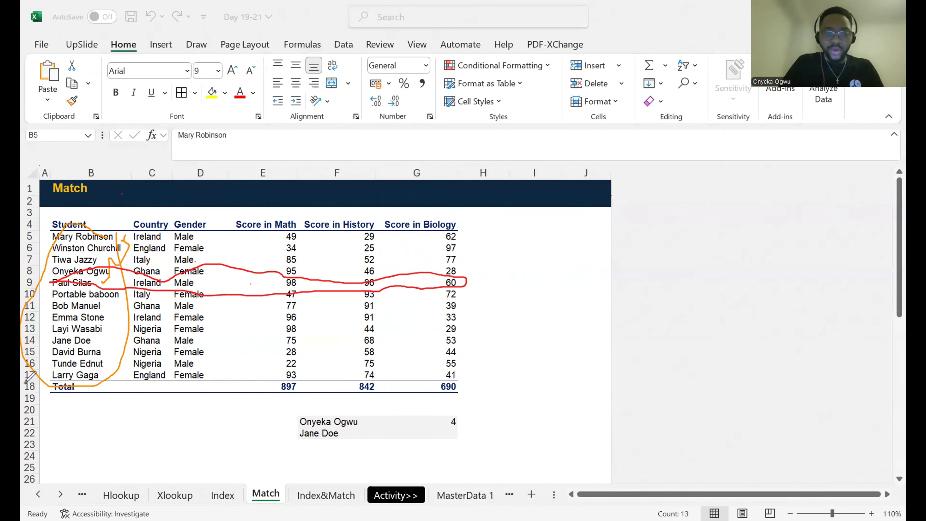
click(151, 323)
drag(130, 310, 190, 281)
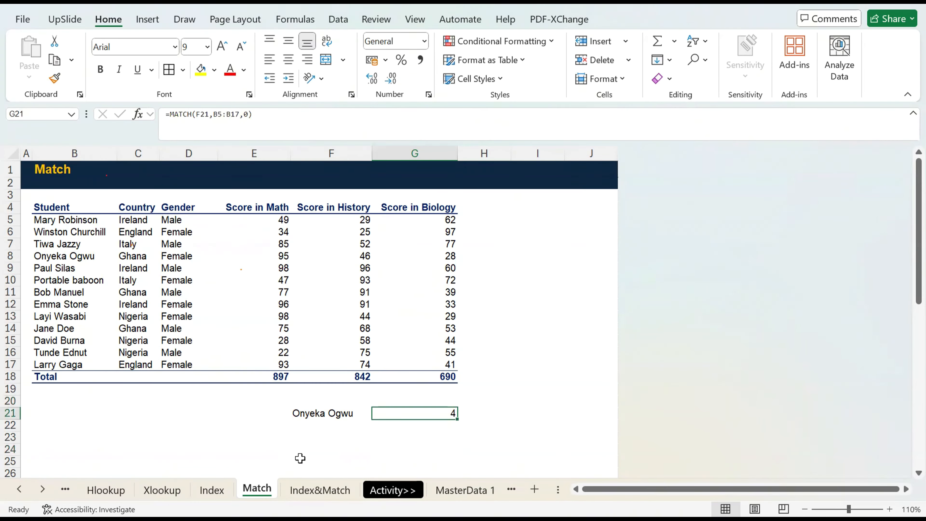
Clear G21 and enter =MATCH(F21,B5:B17,0) to find the student's position in the name list.
key(Delete)
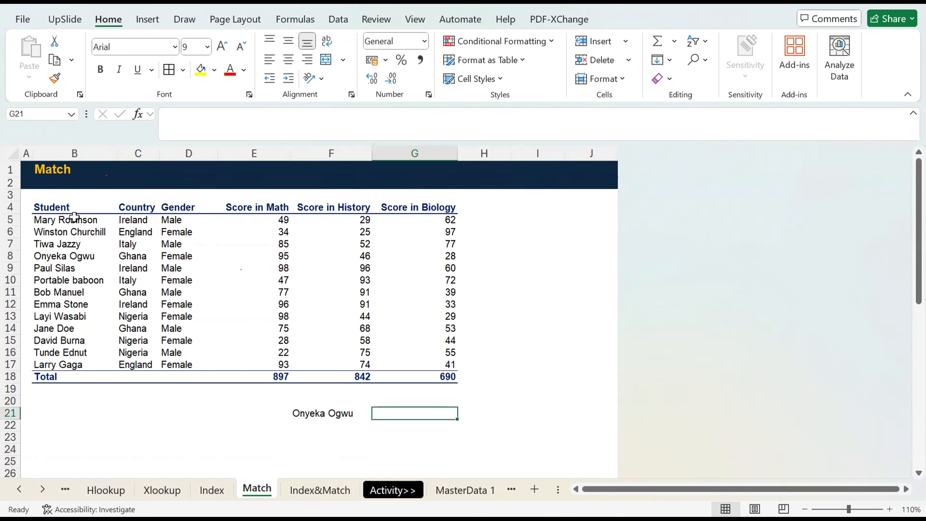
text(=)
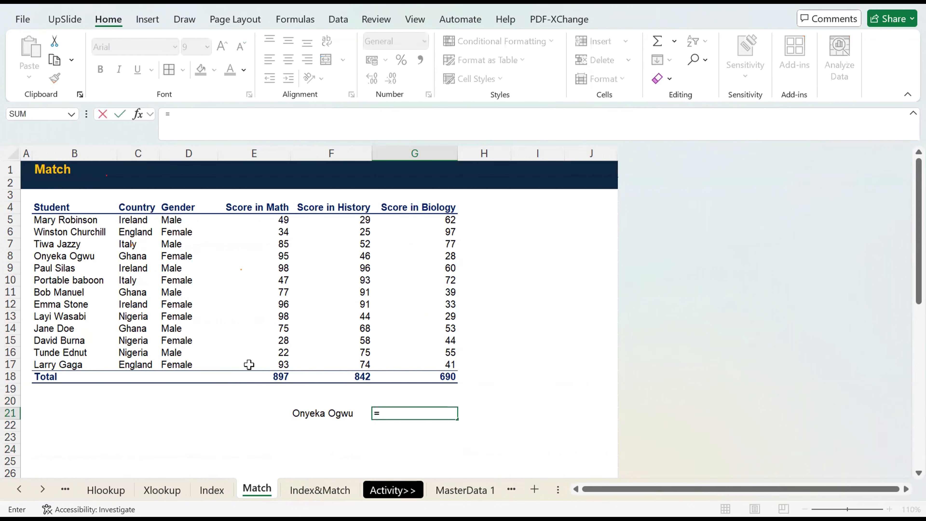
text(matx)
key(BackSpace)
key(Tab)
click(337, 412)
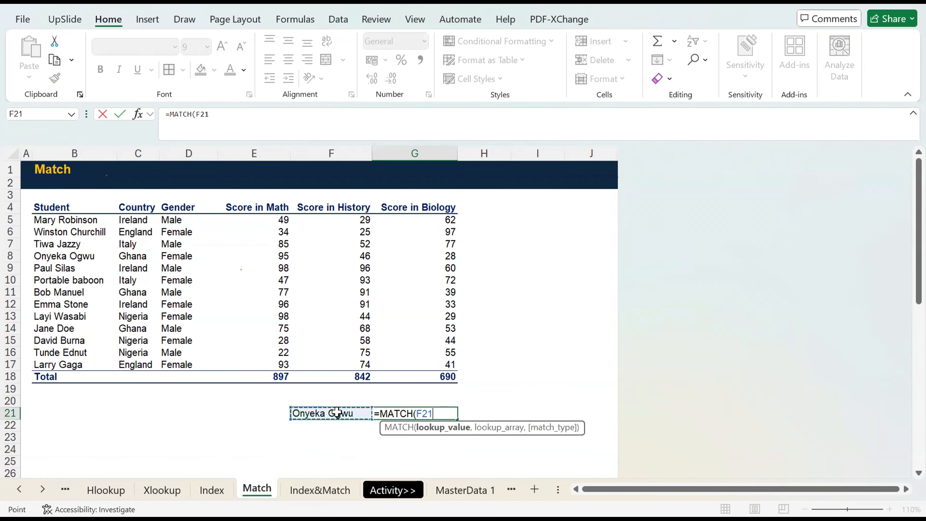
text(,)
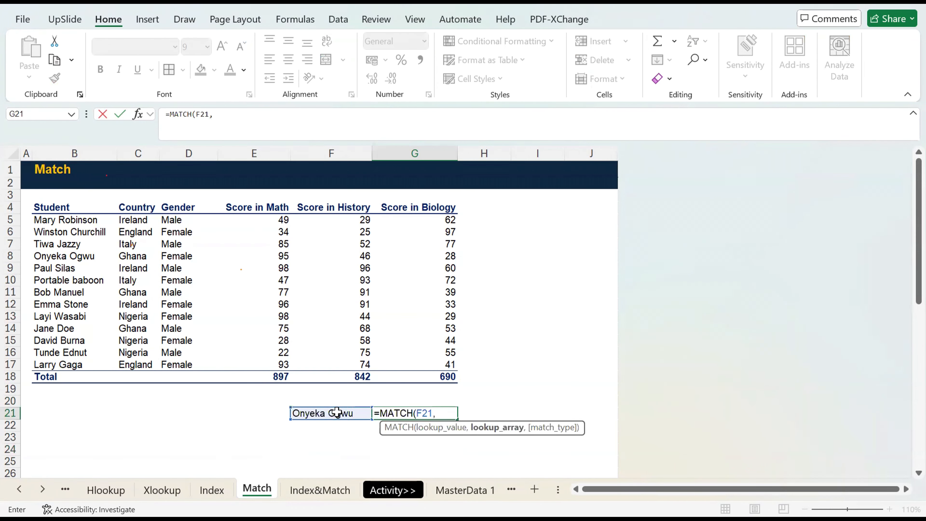
click(77, 220)
shift+click(75, 363)
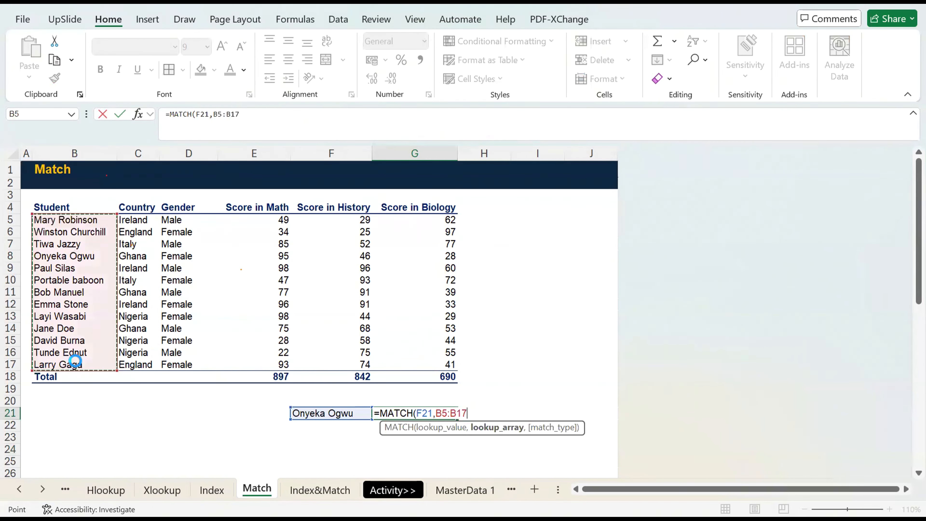
text(,0))
key(ctrl+Return)
Check the MATCH position by counting down the student names from B5 to B8 and selecting row 8.
click(72, 221)
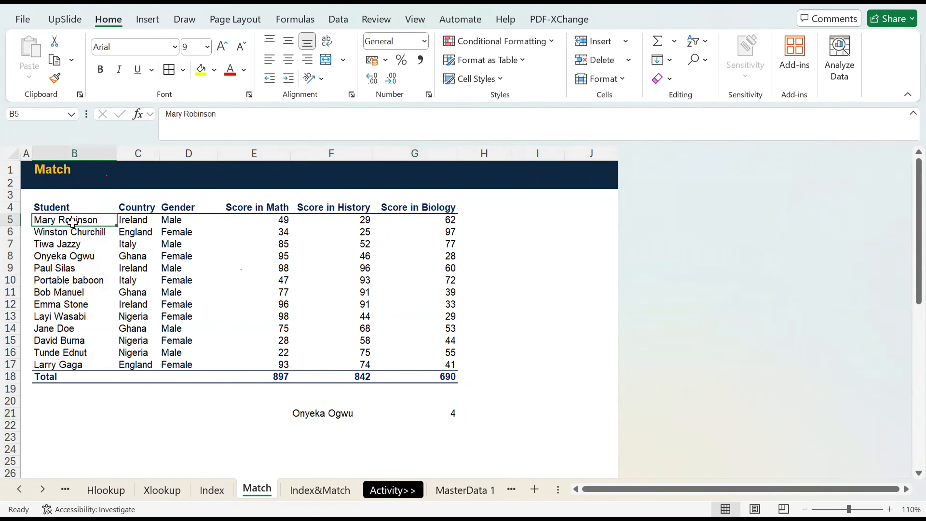
click(76, 233)
click(71, 243)
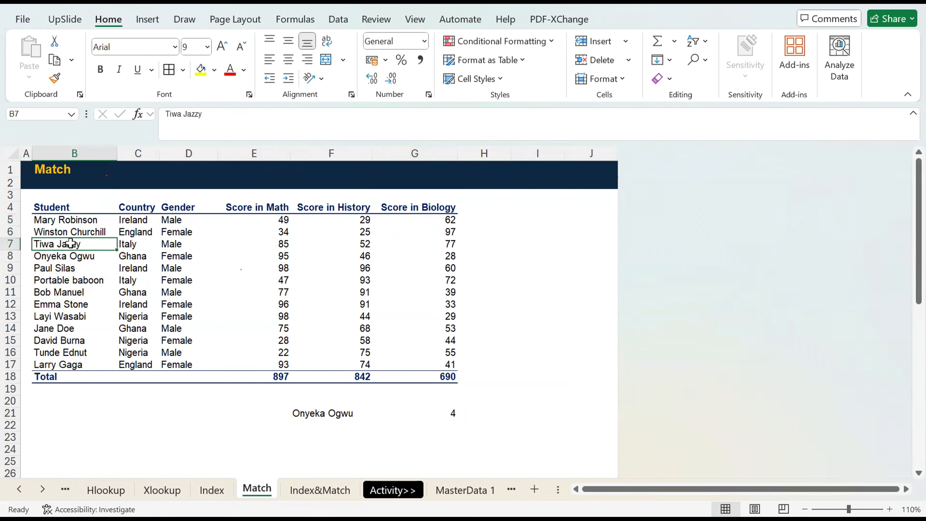
click(80, 255)
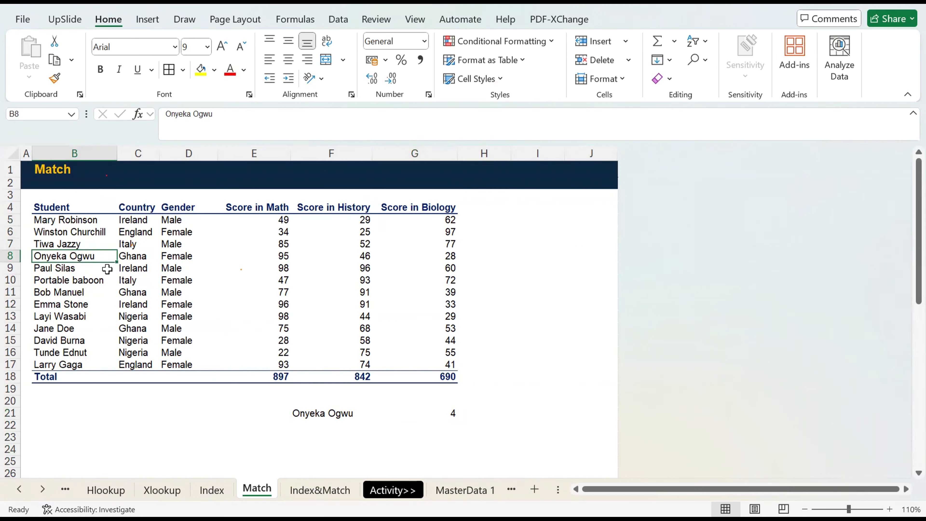
click(10, 255)
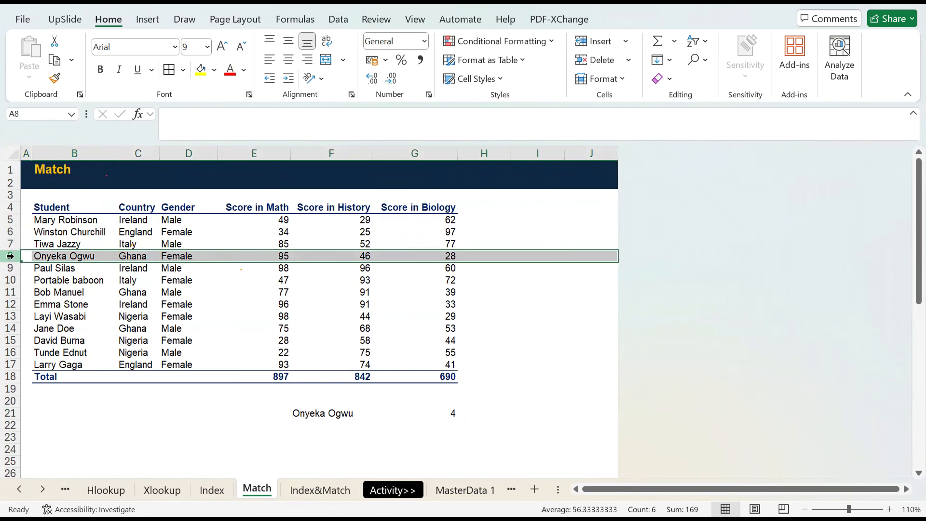
Inspect the fourth record's cells from B8 across to D8 and review the MATCH formula in G21.
click(72, 254)
key(Right)
key(Right)
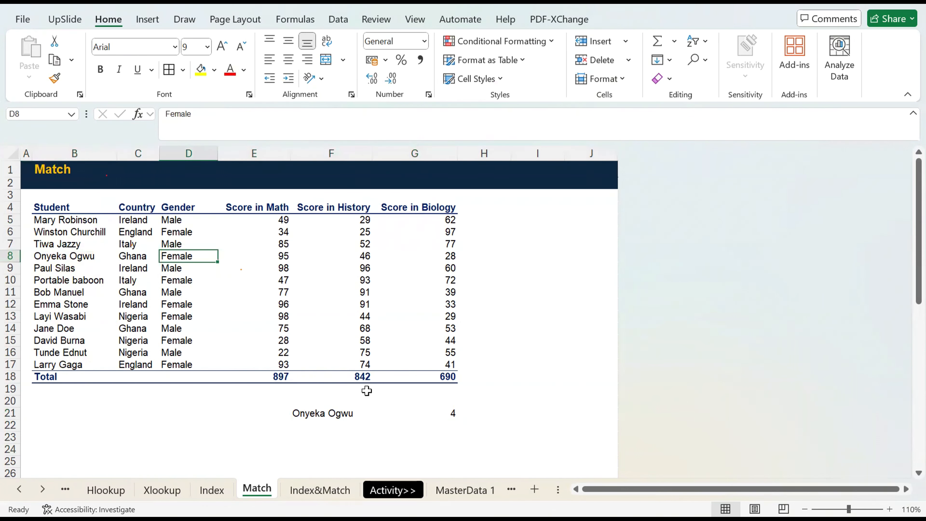
click(433, 412)
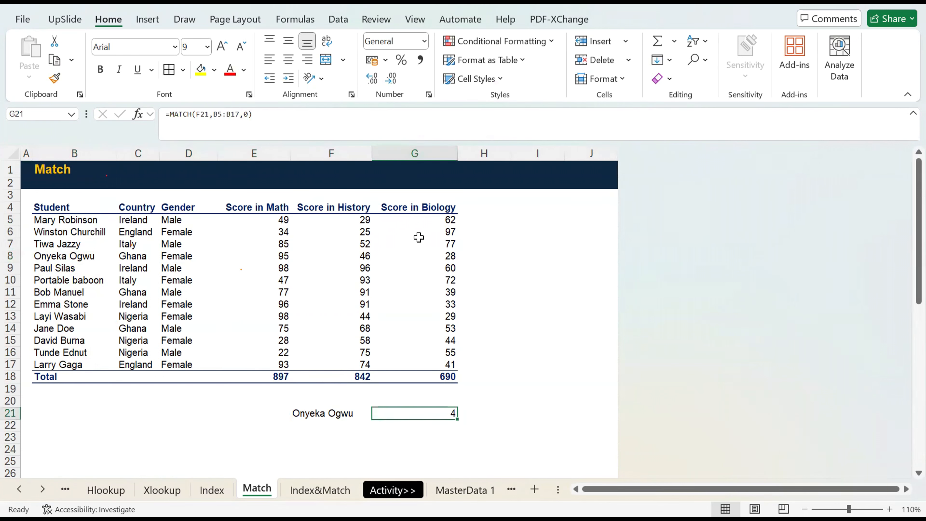
Replace the formula in G21 with =MATCH(F21,B8:G8,0) to find the student's position across row 8.
text(=)
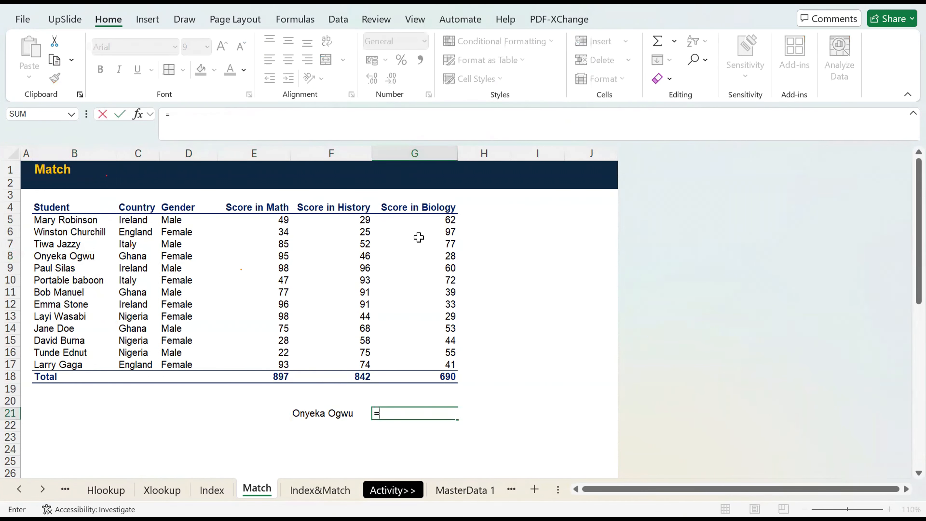
text(MATCH()
key(Left)
text(,)
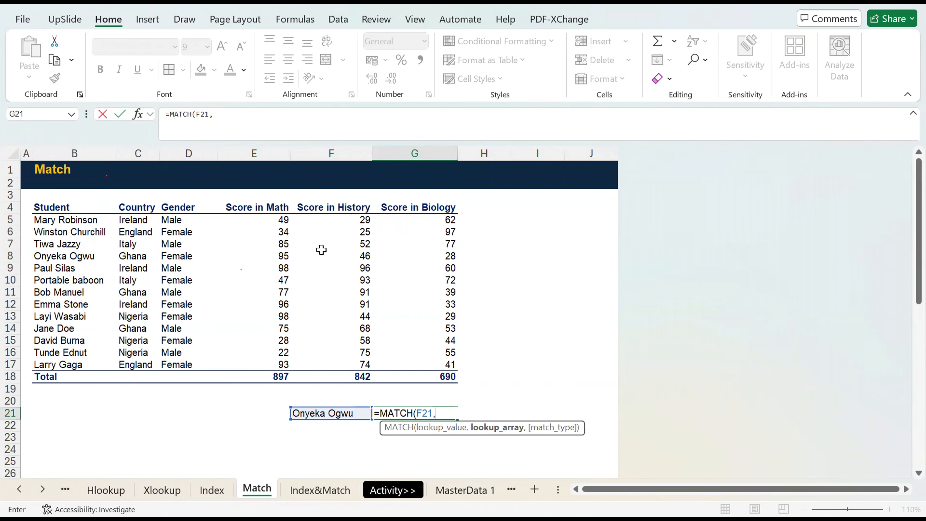
click(44, 257)
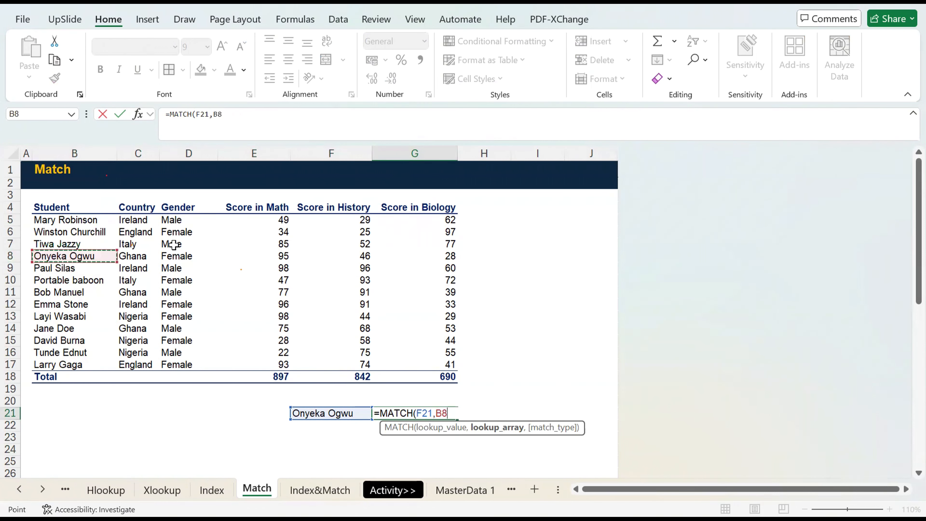
shift+click(407, 256)
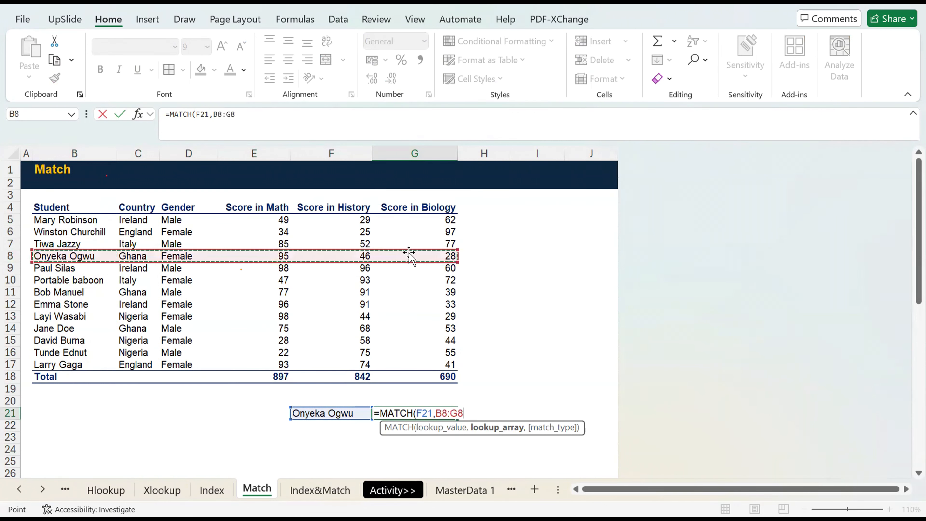
text(,0))
key(ctrl+Return)
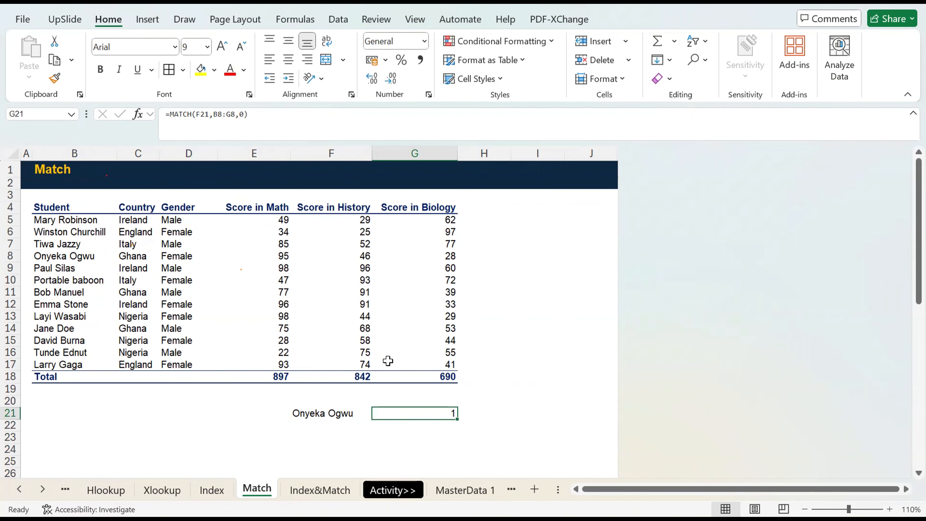
Open the Index&Match sheet and clear the existing INDEX formula from L5 under Country in the lookup table.
click(320, 490)
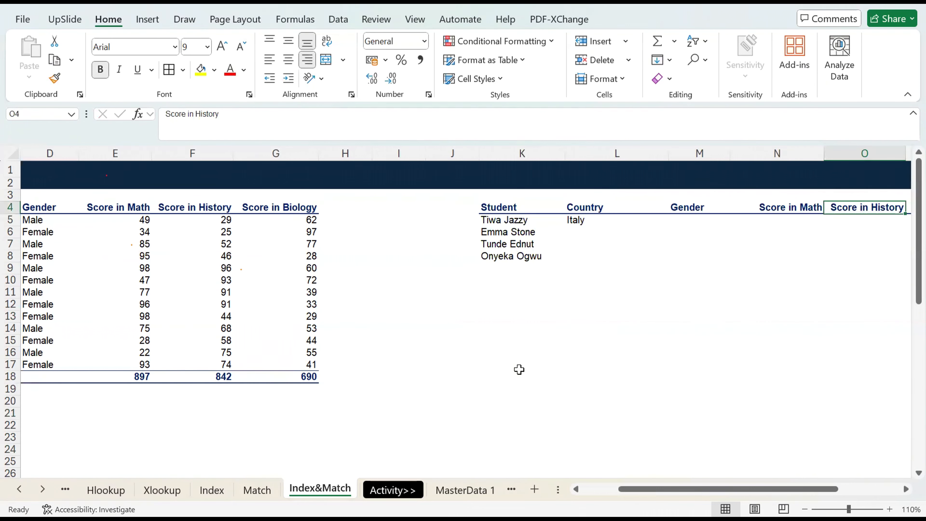
scroll(519, 370, left, 3)
scroll(585, 254, right, 2)
click(588, 217)
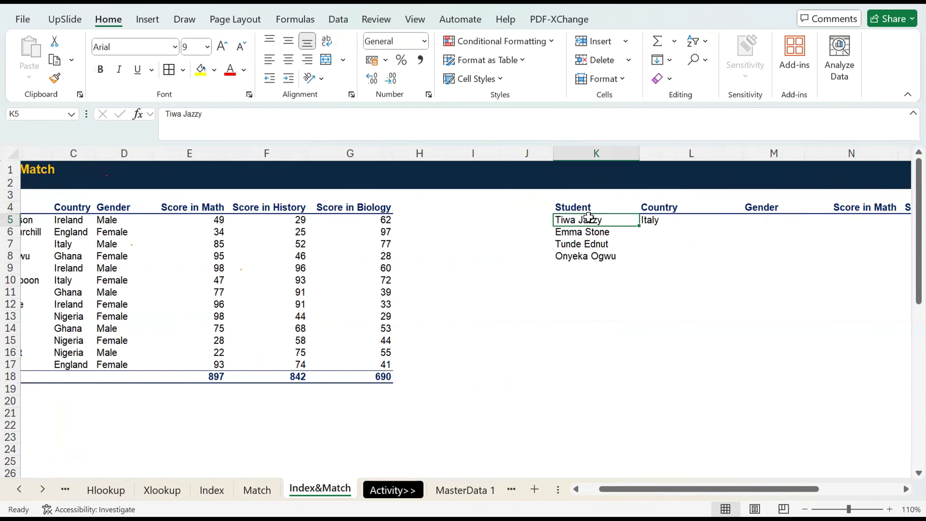
key(Right)
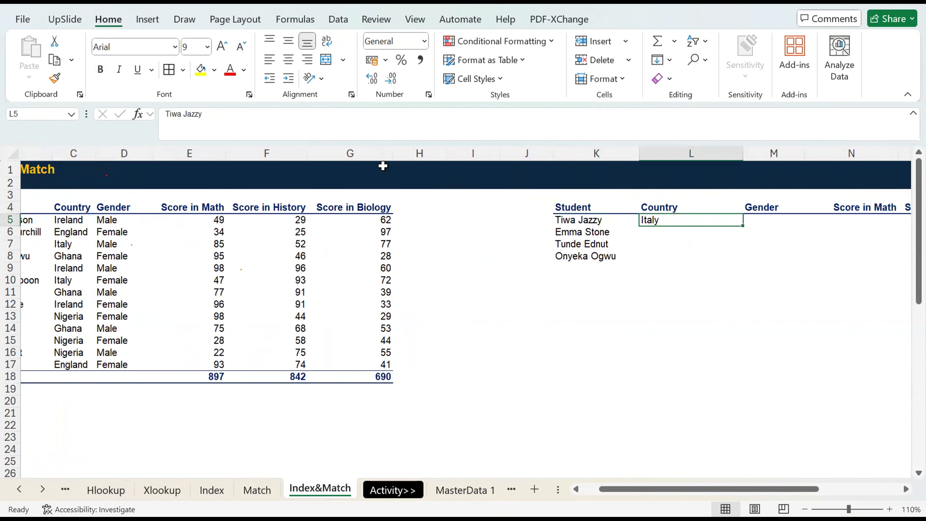
scroll(382, 166, down, 8)
scroll(382, 167, up, 8)
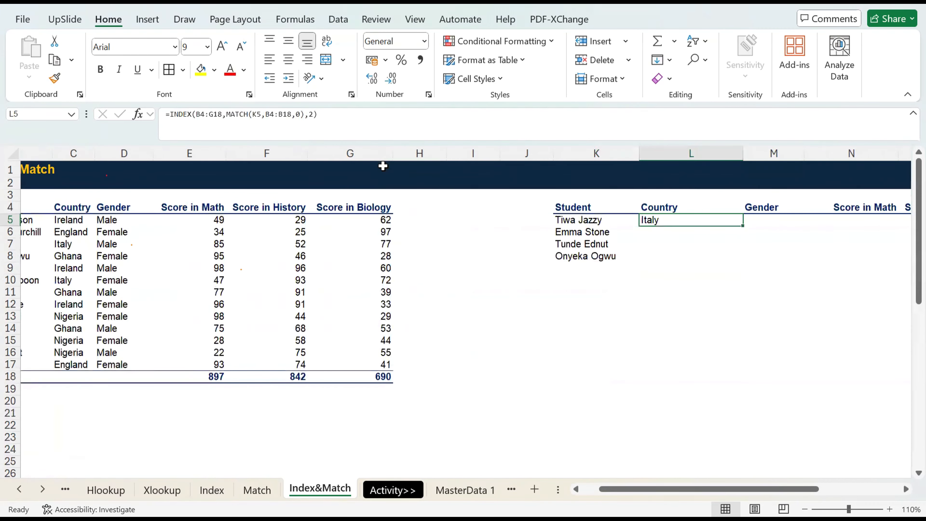
key(Delete)
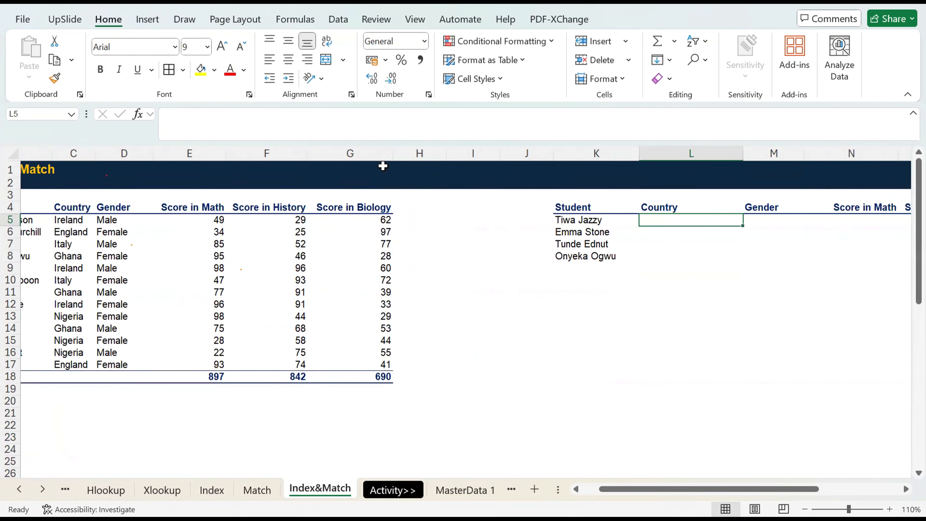
text(=)
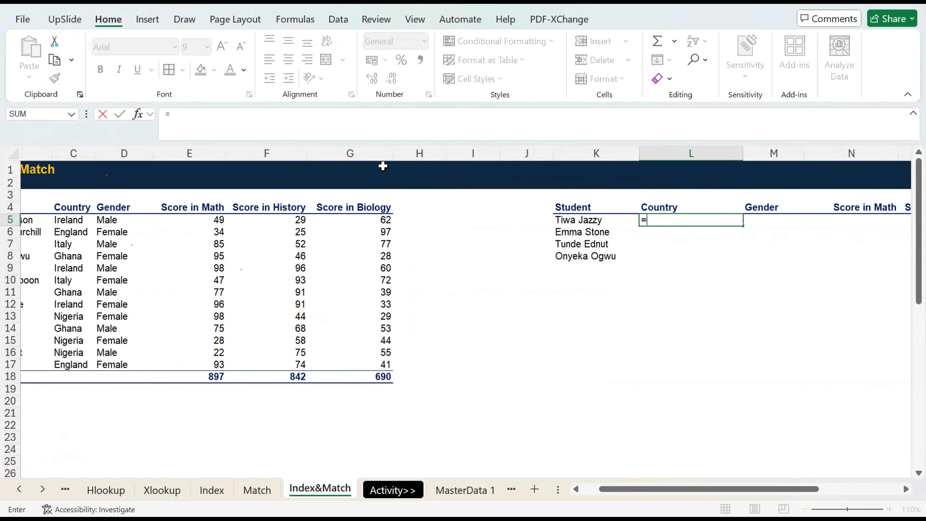
text(in)
key(Tab)
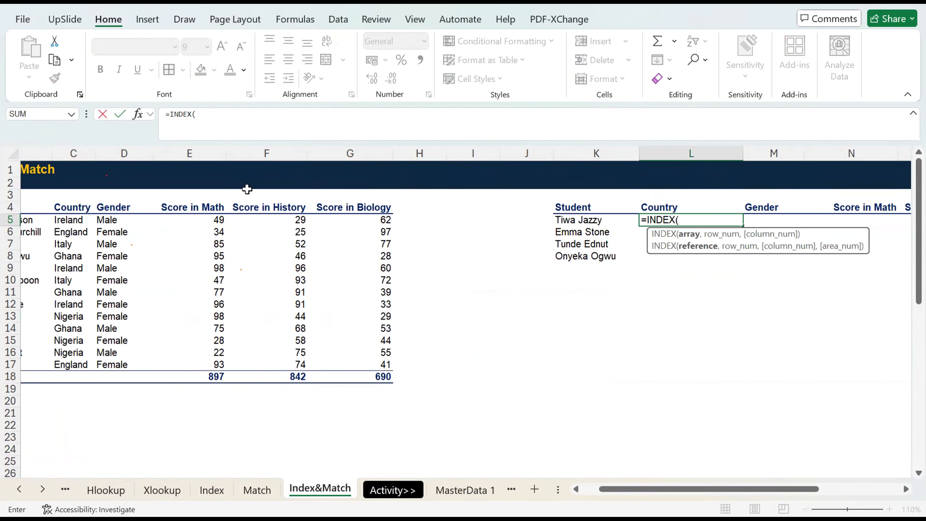
scroll(199, 209, left, 2)
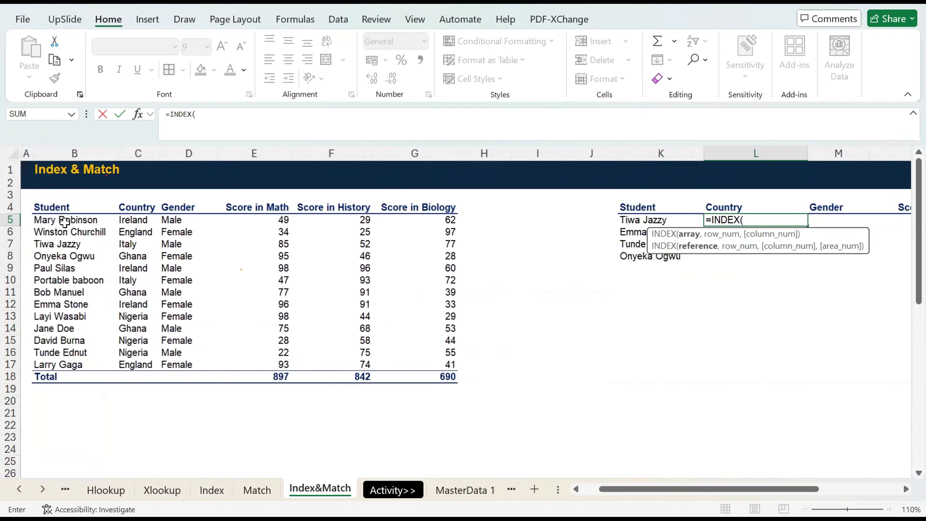
click(65, 220)
shift+click(418, 352)
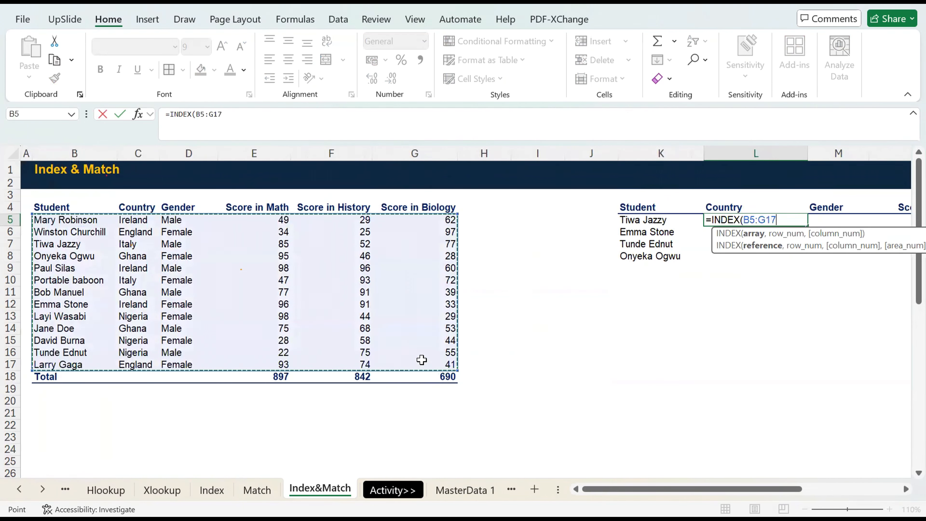
key(Escape)
Convert the student score range B4:G17 into a table with headers and apply the plain Light style without colour or banding.
click(276, 293)
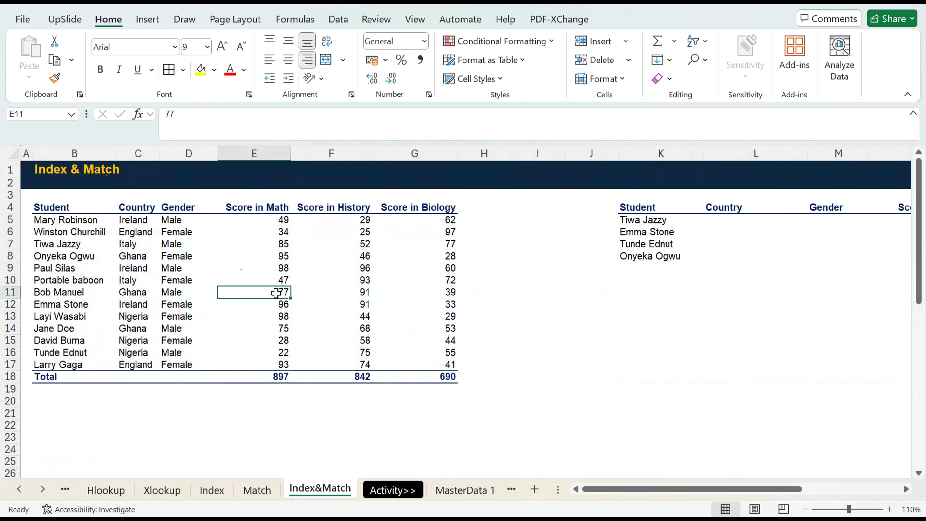
key(ctrl+t)
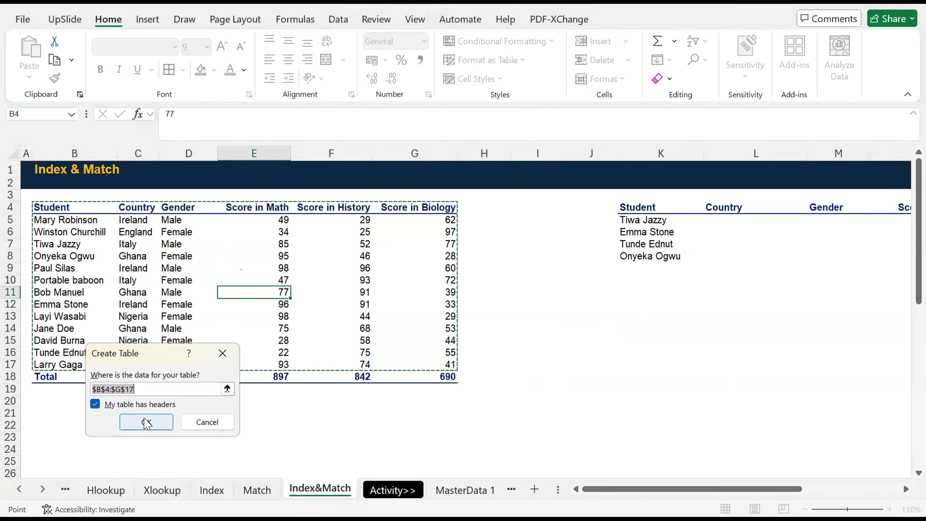
click(147, 423)
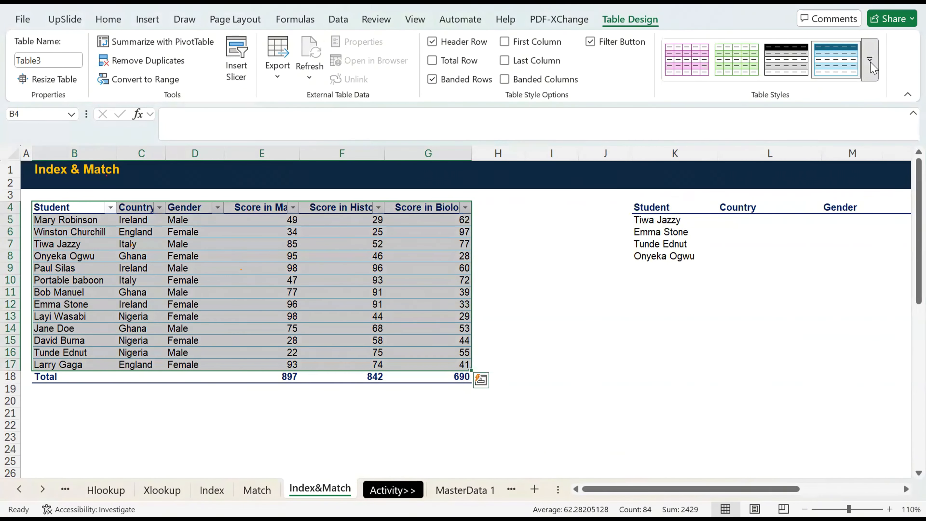
click(870, 62)
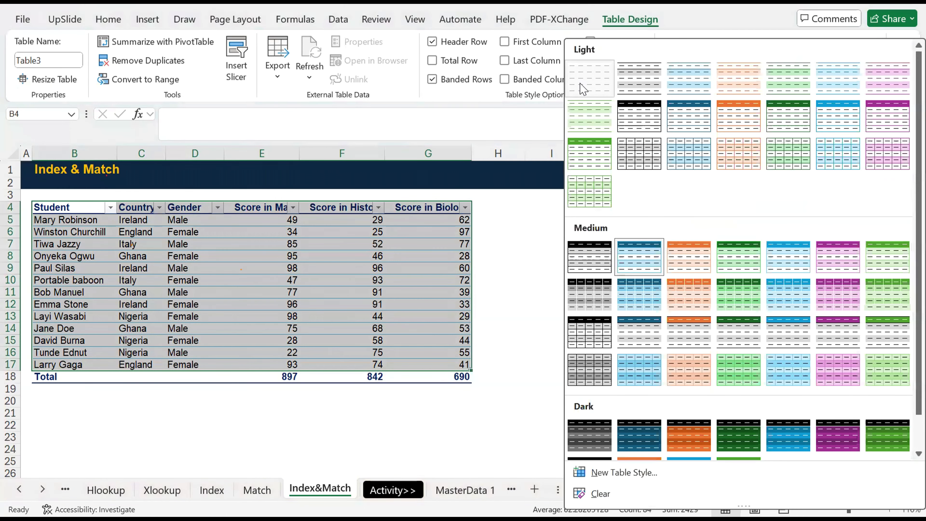
click(584, 89)
click(535, 257)
scroll(620, 237, right, 2)
click(667, 219)
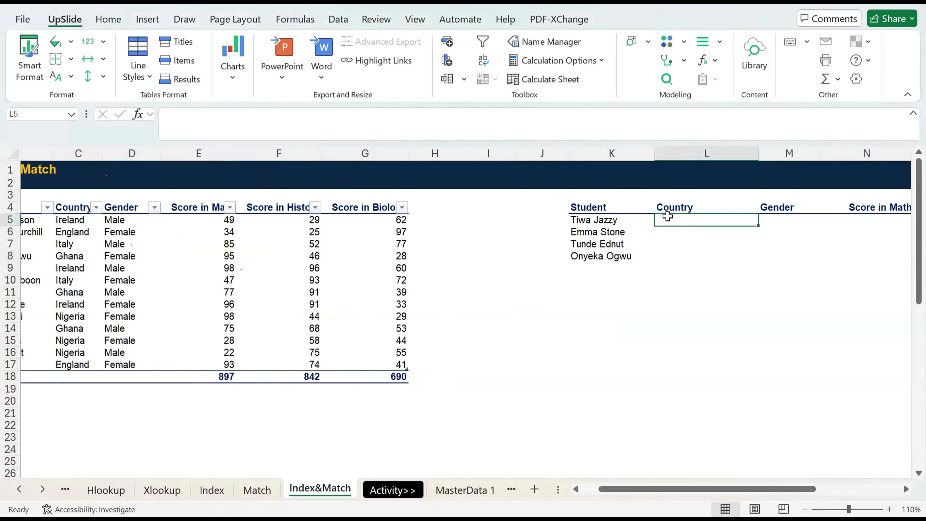
text(=)
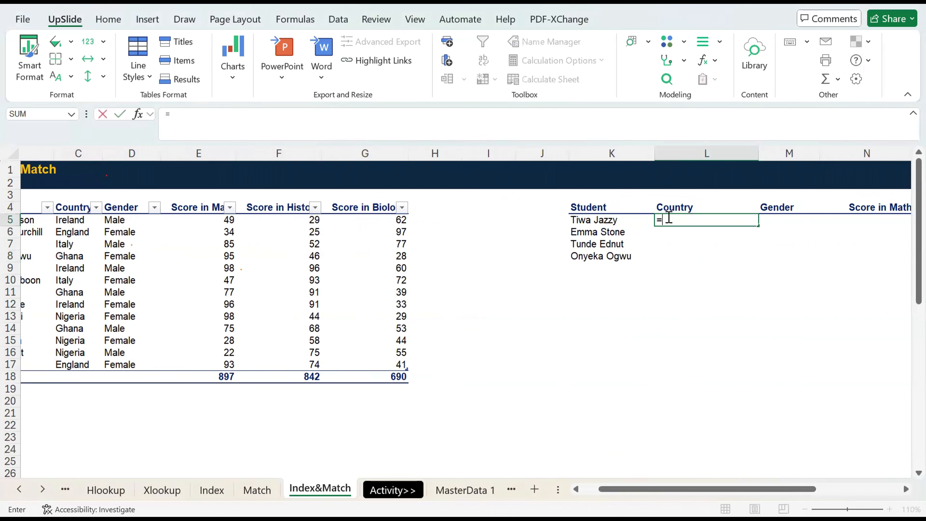
text(INDEX()
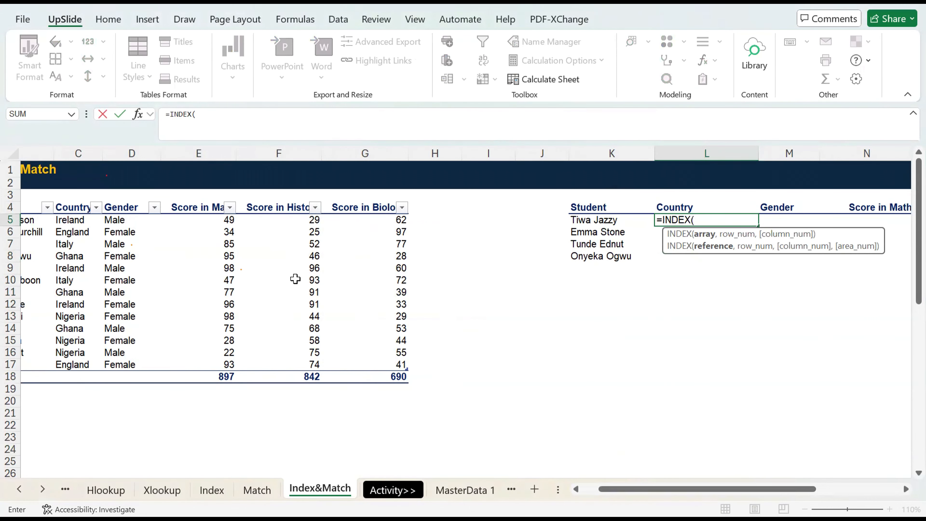
scroll(158, 230, left, 2)
scroll(158, 231, left, 1)
click(68, 205)
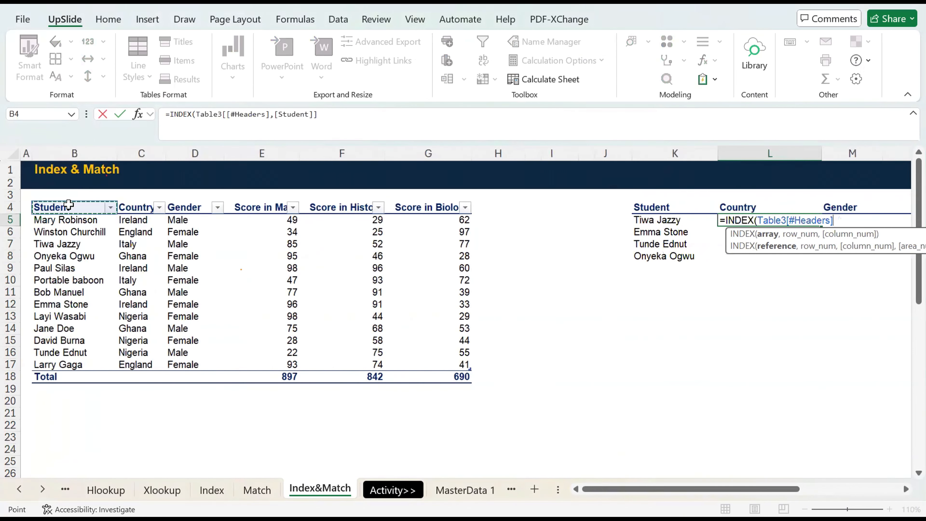
key(ctrl+shift+Right)
key(ctrl+shift+Down)
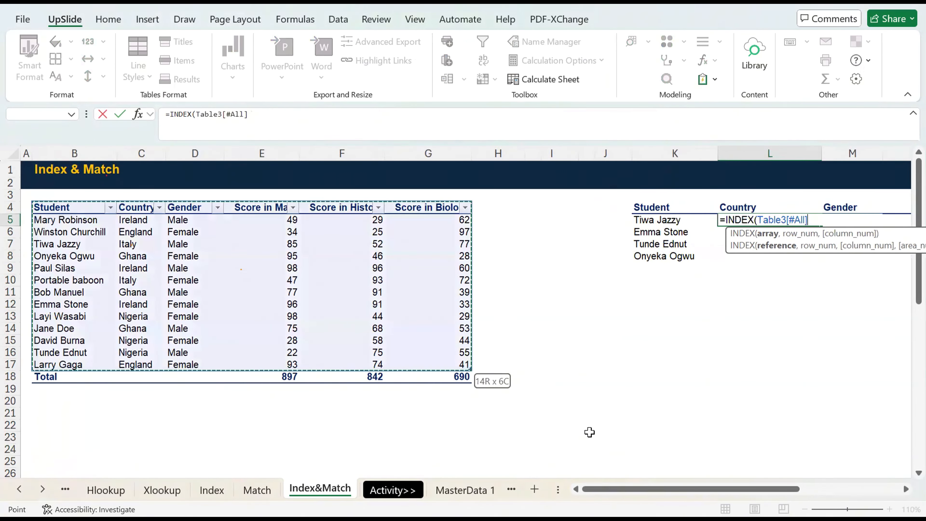
key(Escape)
Rename the student score table as Apple.
click(349, 270)
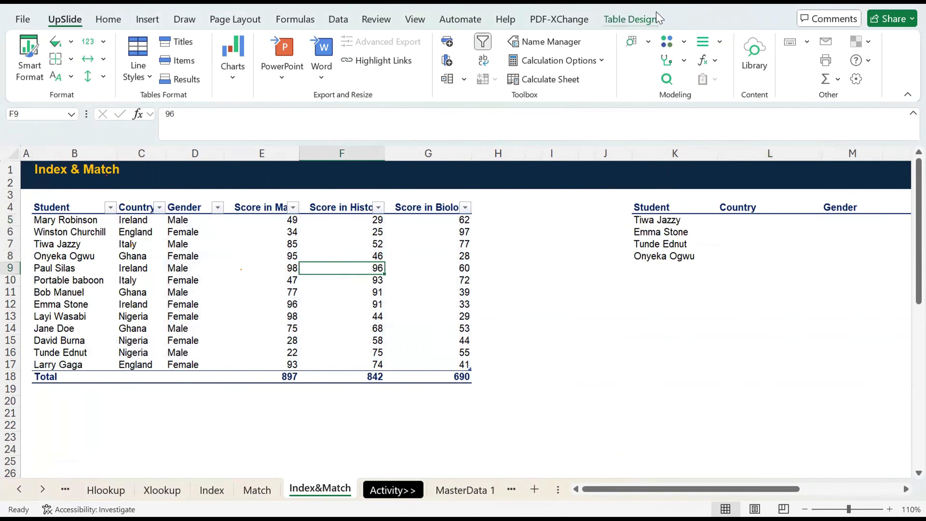
click(630, 19)
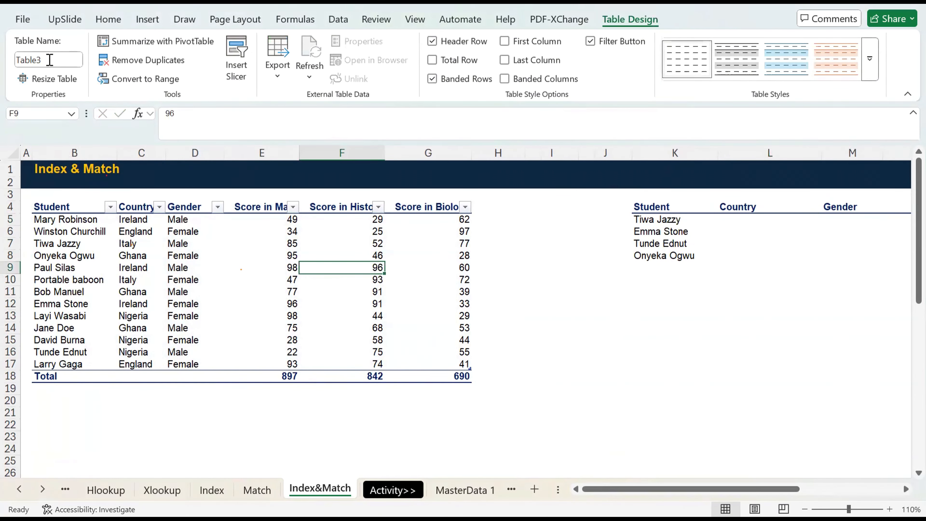
click(50, 61)
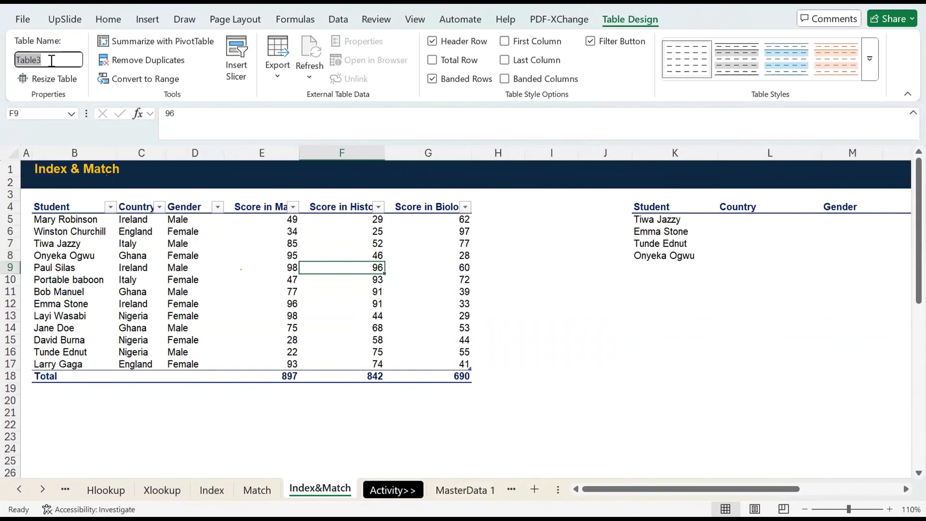
text(Apple)
key(Return)
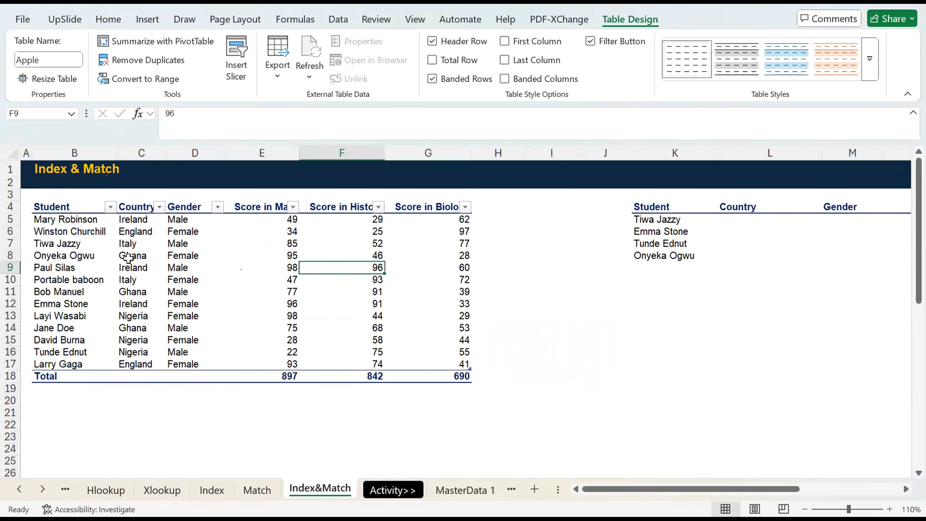
click(724, 219)
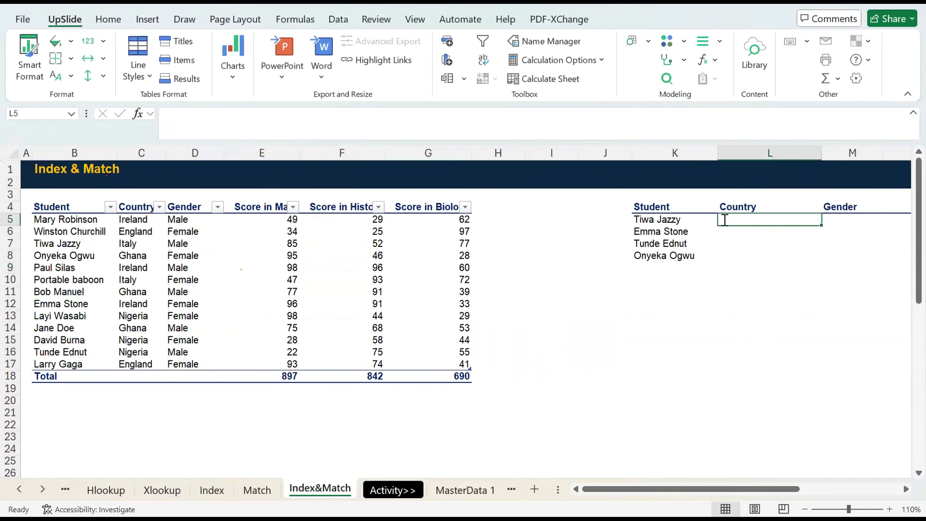
text(=)
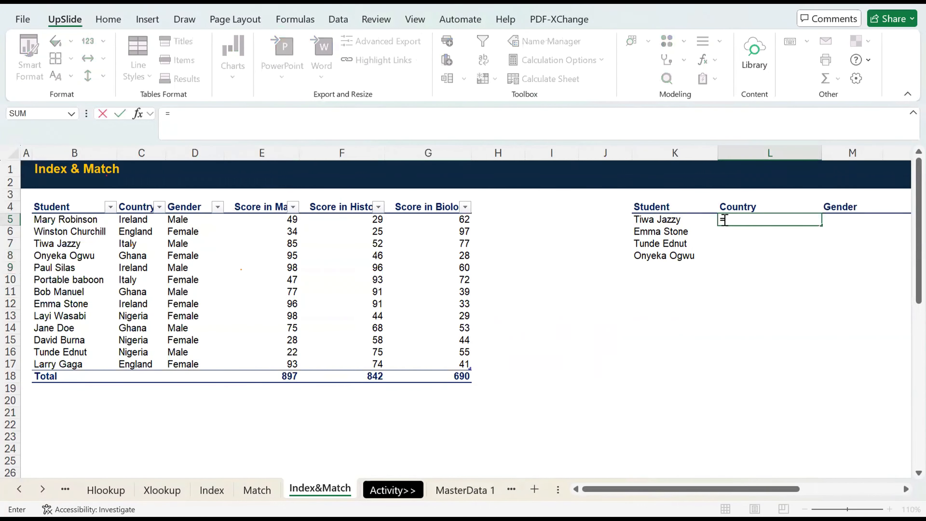
text(INDEX()
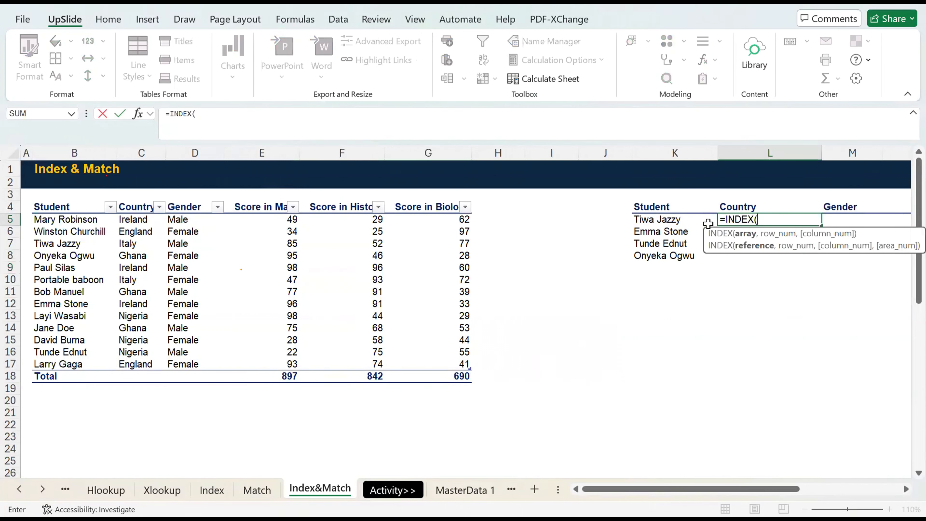
text(Apple,)
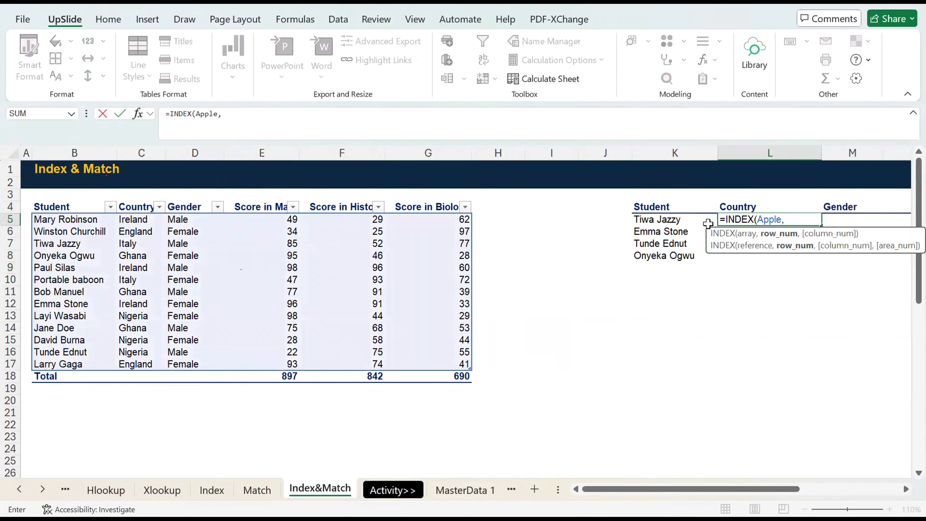
scroll(708, 223, right, 2)
text(,)
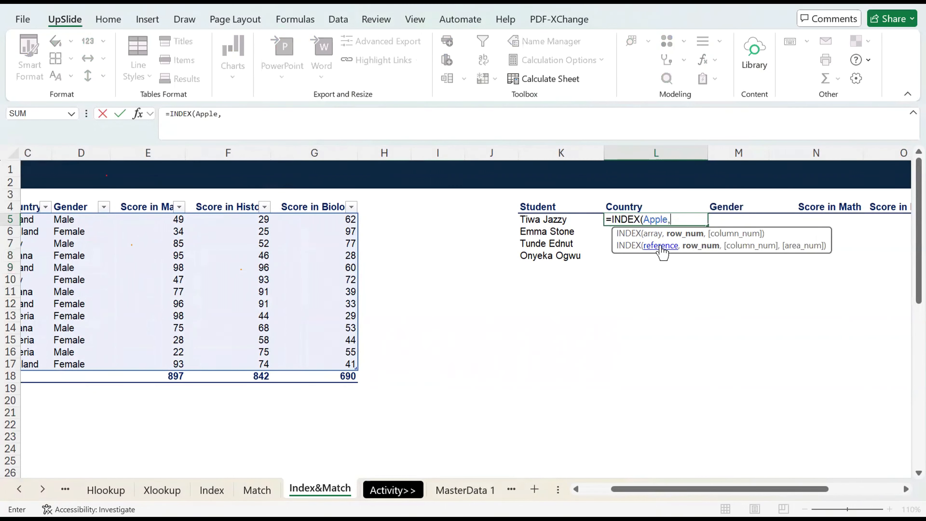
scroll(509, 315, left, 2)
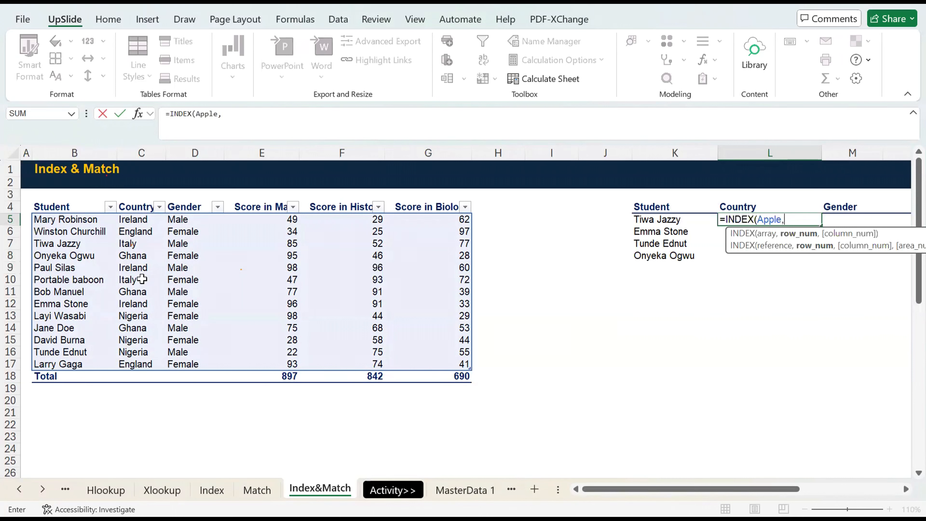
key(Escape)
Leave L5 empty and enter =INDEX(Apple,x,x) in K2 above the lookup table as plain text with a leading apostrophe.
key(Up)
key(Up)
key(Up)
key(Up)
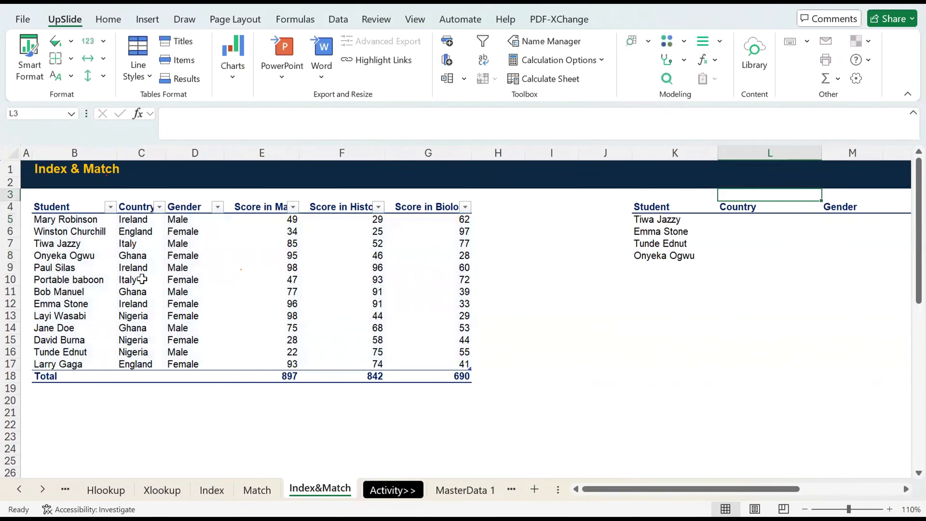
key(Left)
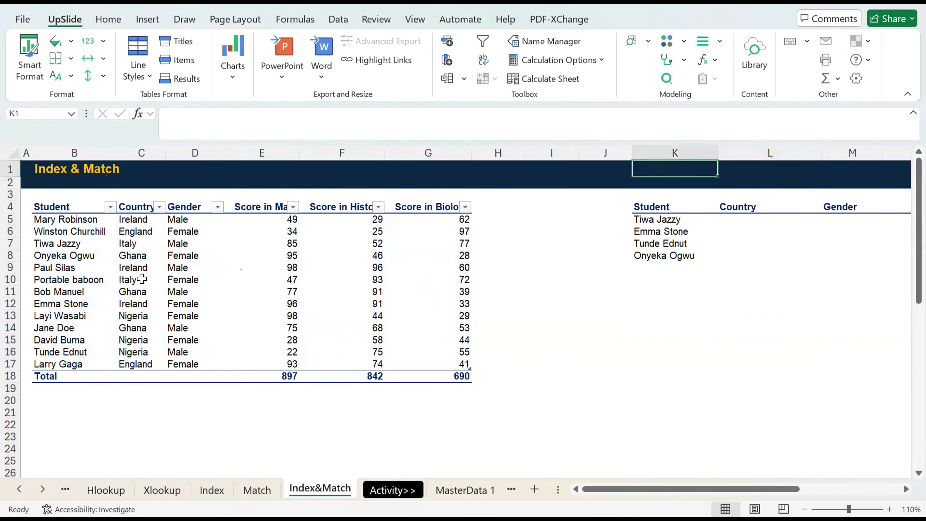
key(Down)
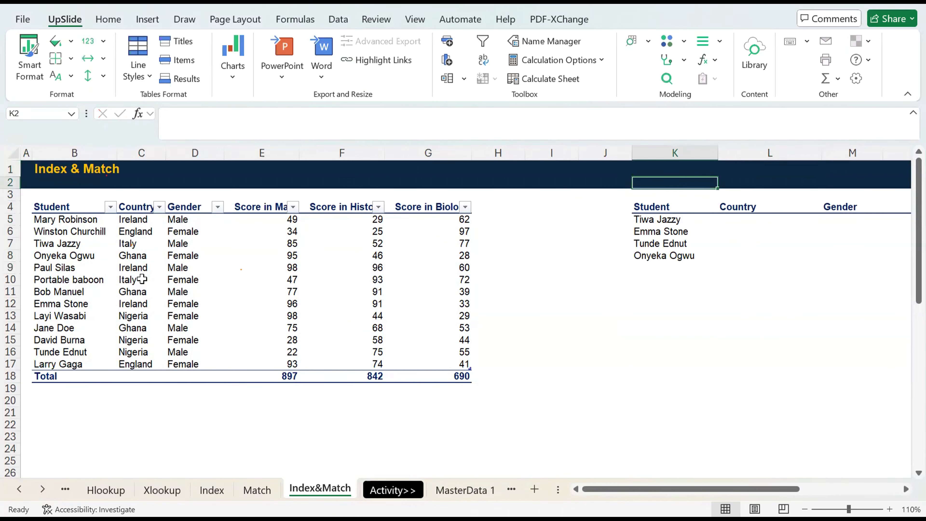
text(=ind)
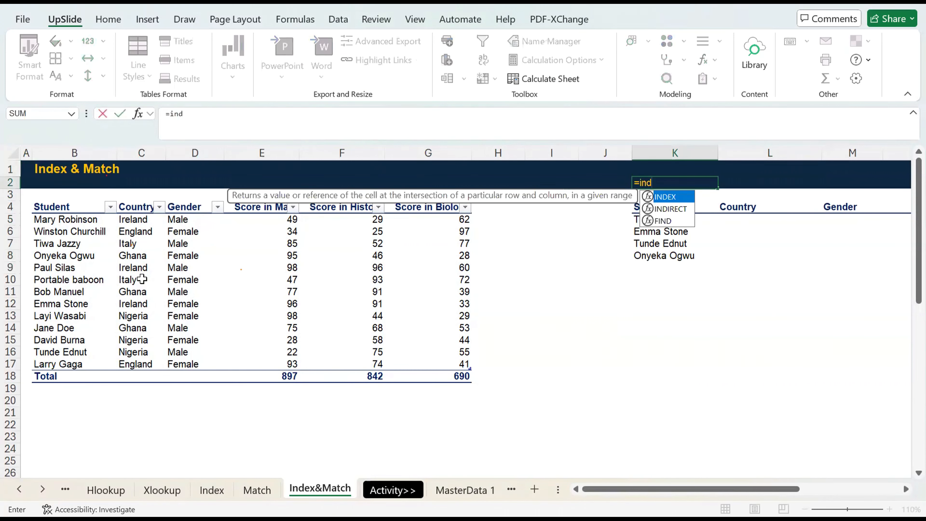
key(Tab)
text(a)
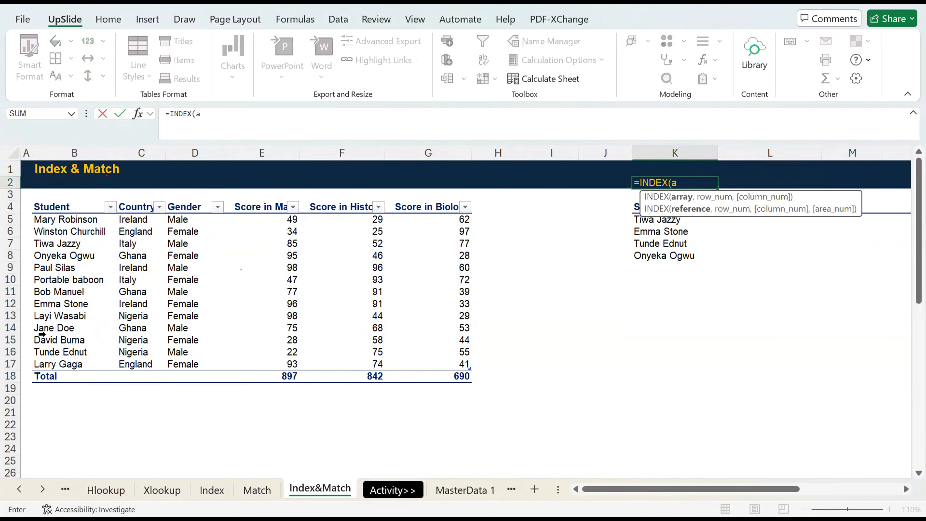
text(pple)
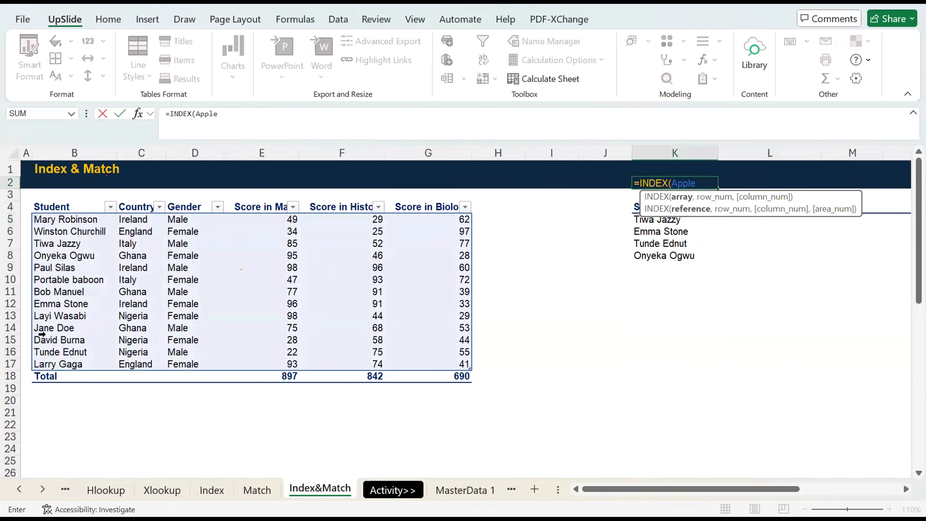
text(,)
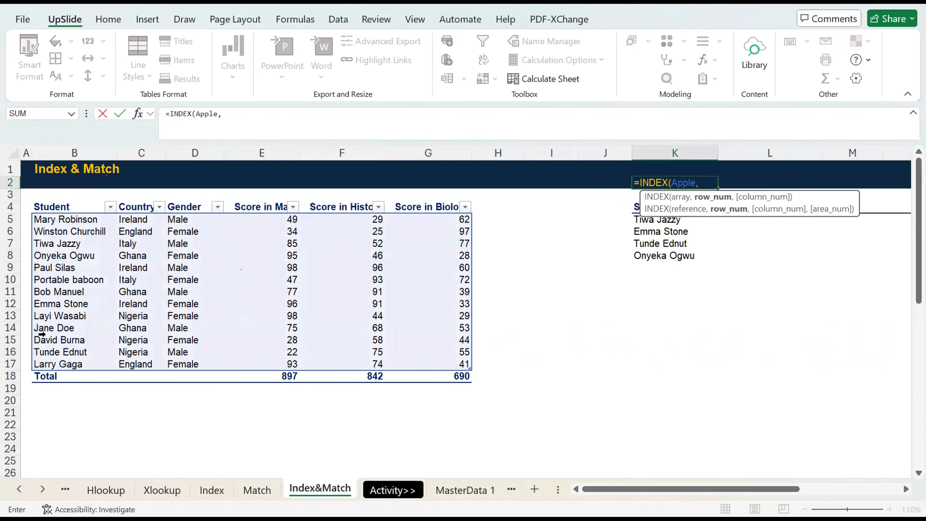
text(x)
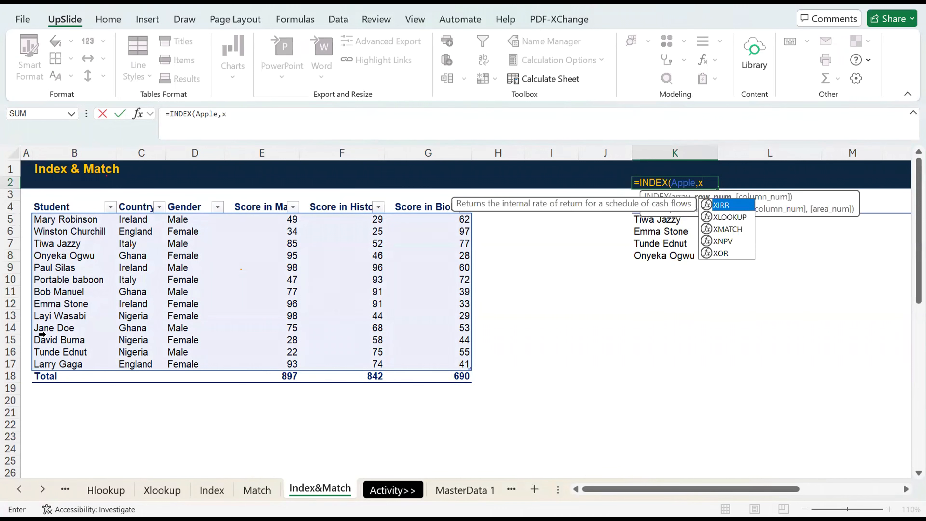
text(,x))
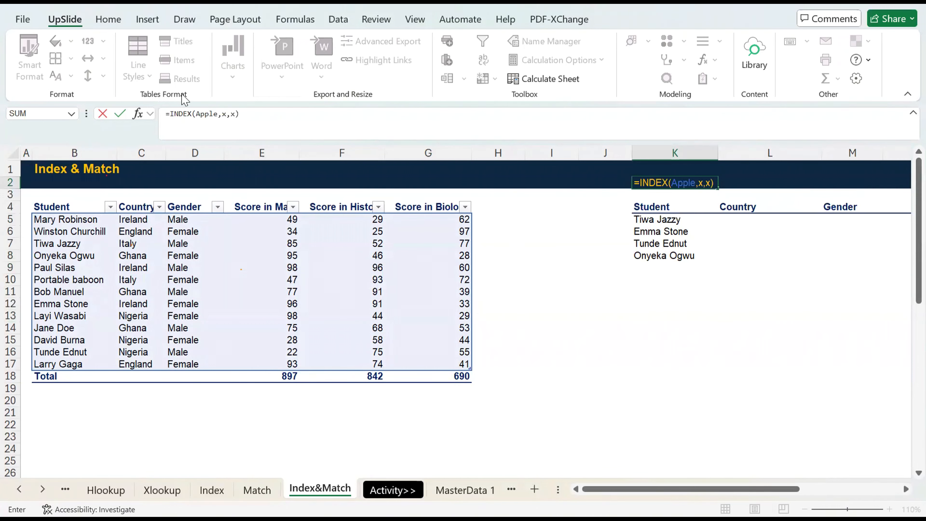
click(167, 113)
text(')
key(ctrl+Return)
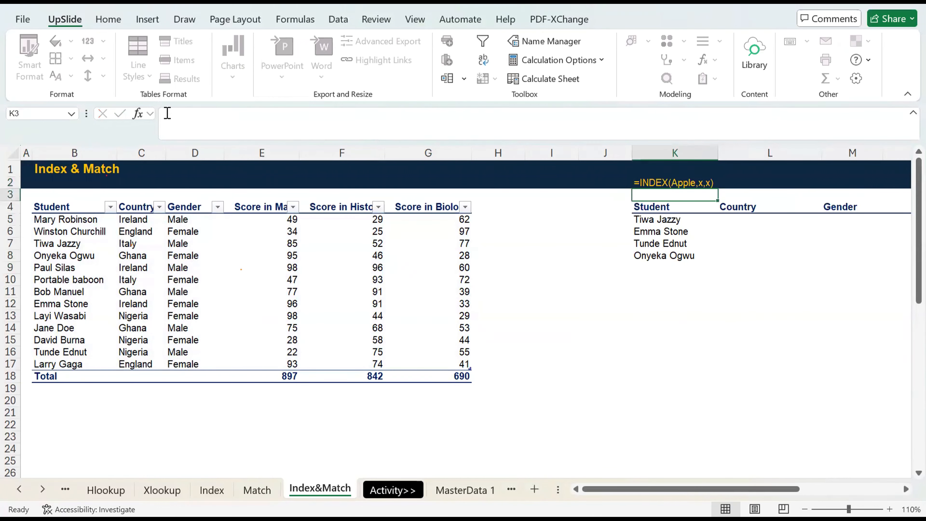
Replace the two x placeholders in the K2 formula text so it reads =INDEX(Apple,Row,Col).
click(222, 116)
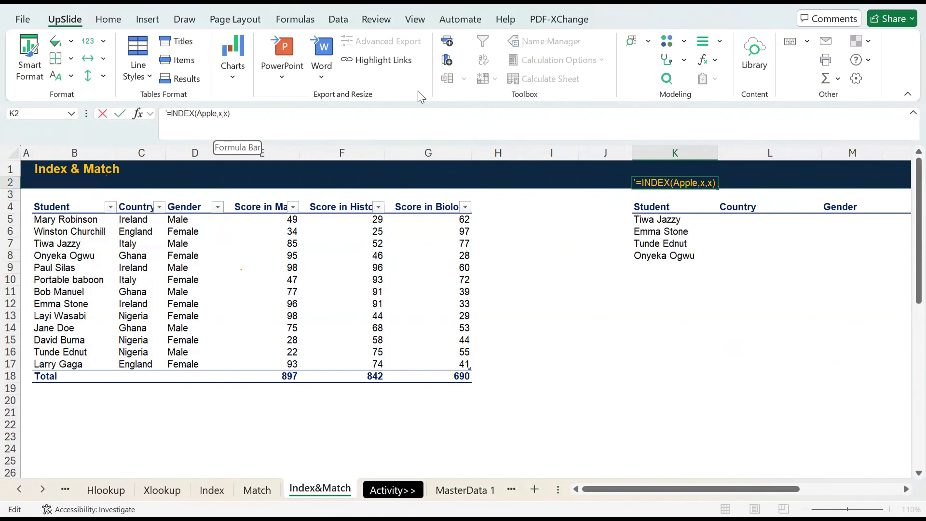
key(BackSpace)
text(Row)
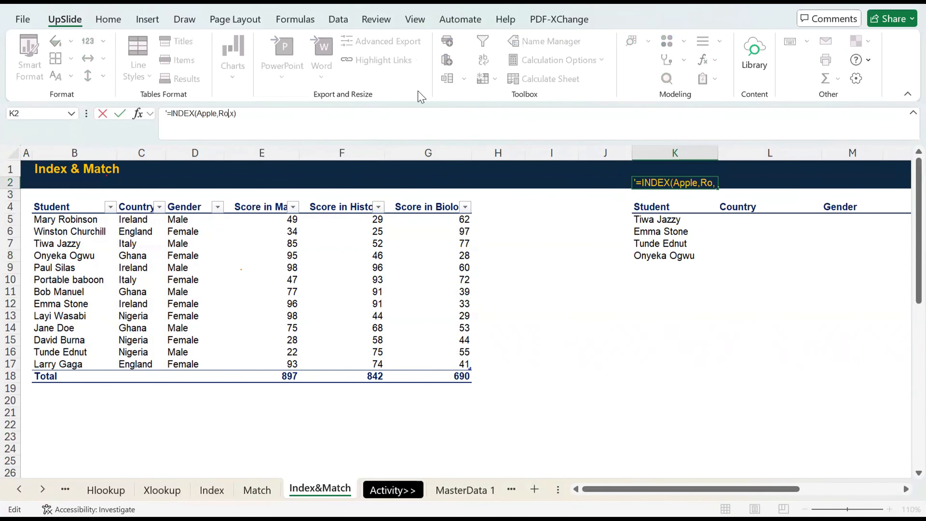
key(Delete)
text(Col)
key(ctrl+Return)
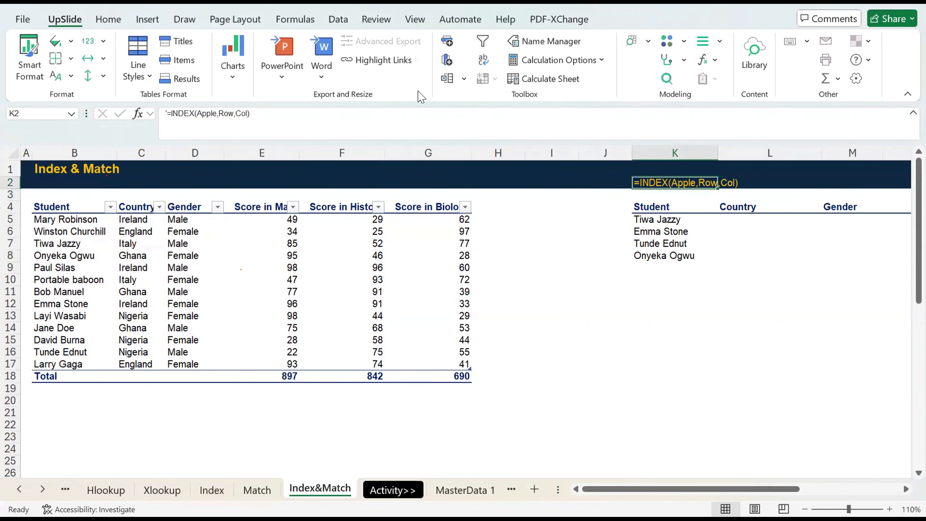
Select L5 under Country, and review the INDEX formula in F22 of the Index sheet and the MATCH formula in G21 of the Match sheet.
key(Down)
key(Down)
key(Down)
key(Right)
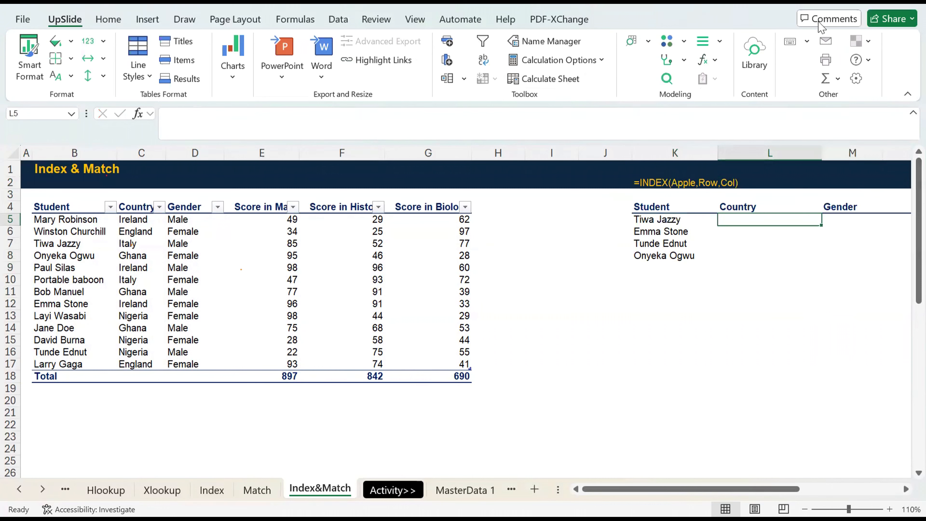
click(219, 490)
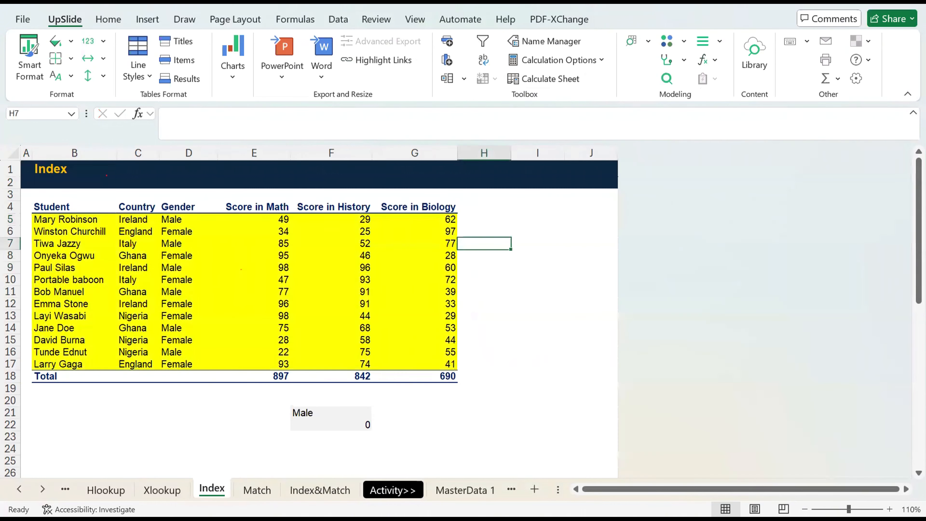
click(361, 424)
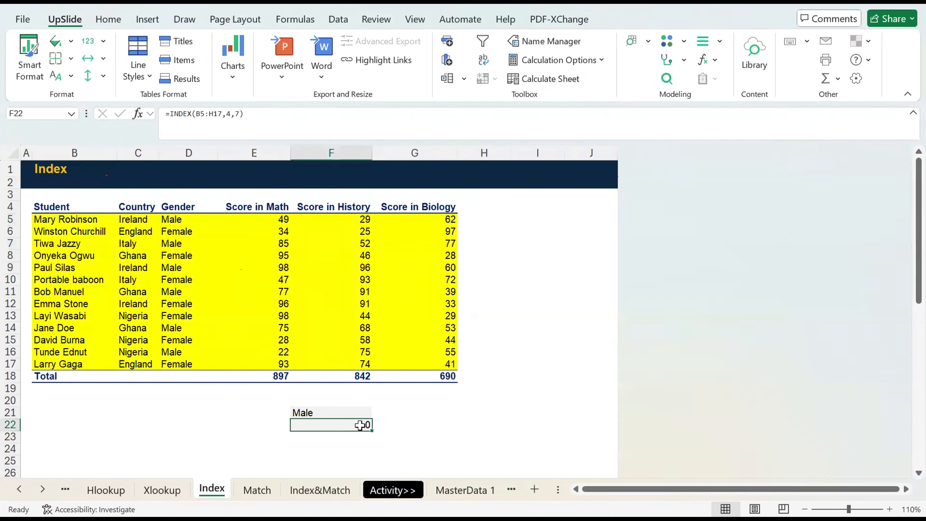
click(187, 113)
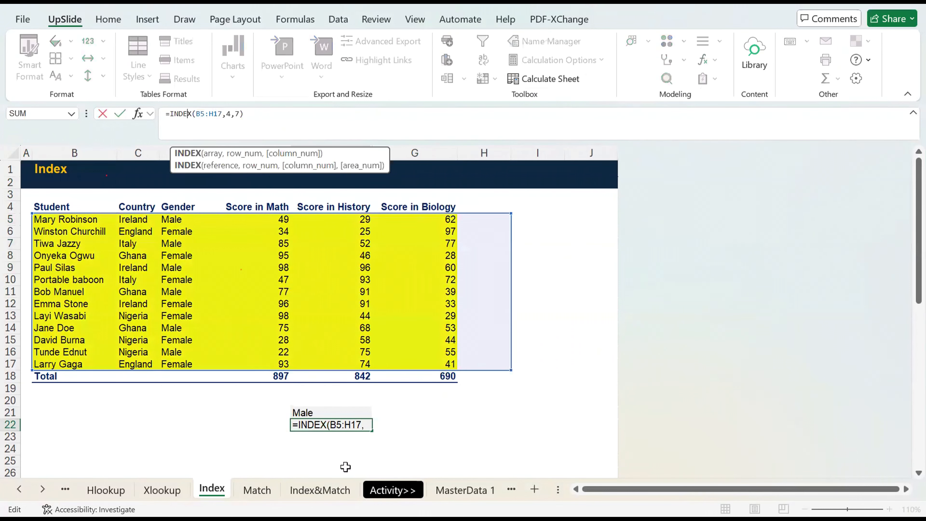
key(Return)
click(257, 490)
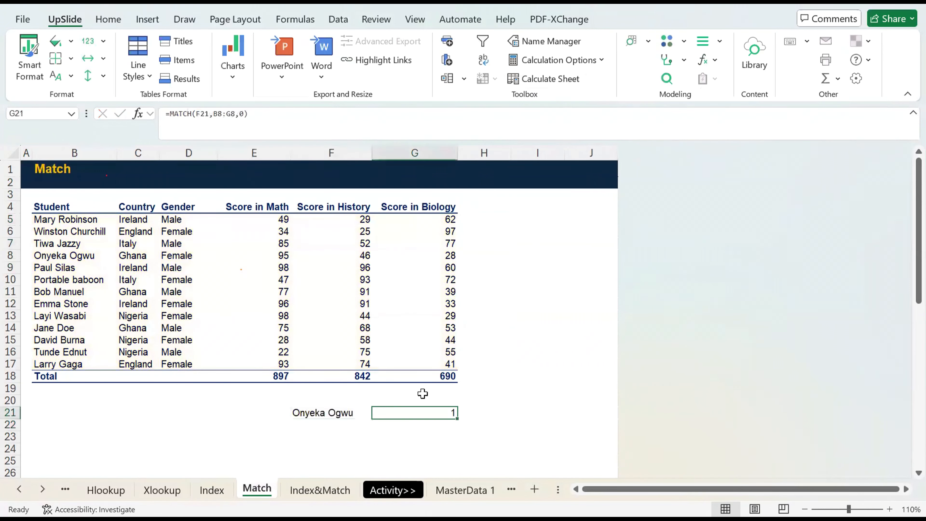
click(205, 115)
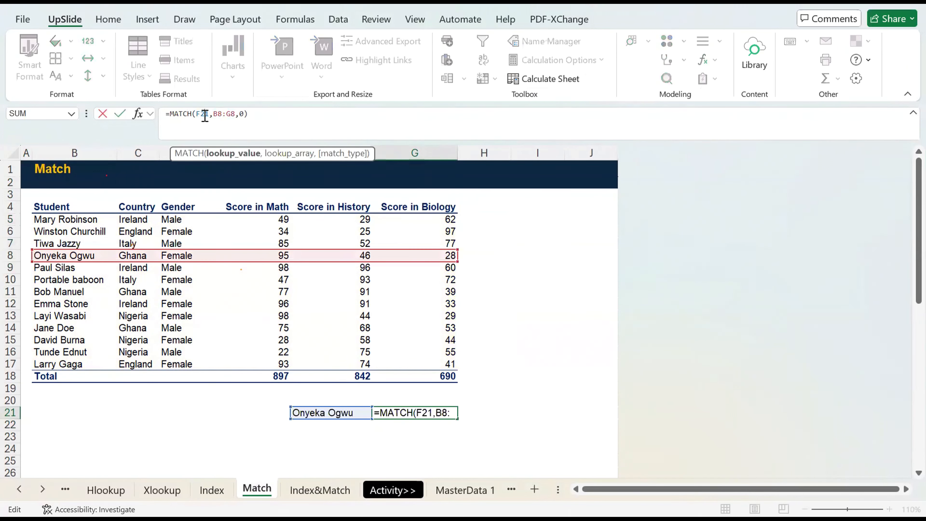
key(Escape)
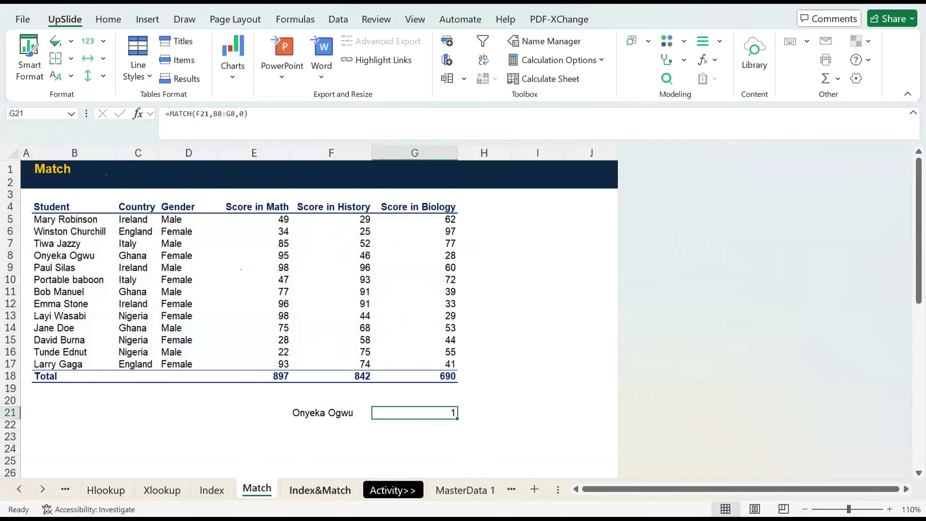
Enter =MATCH(K5,Apple[Student],0) in L5 of the Index&Match sheet to find the first lookup student's row in the Apple table.
click(346, 490)
text(=)
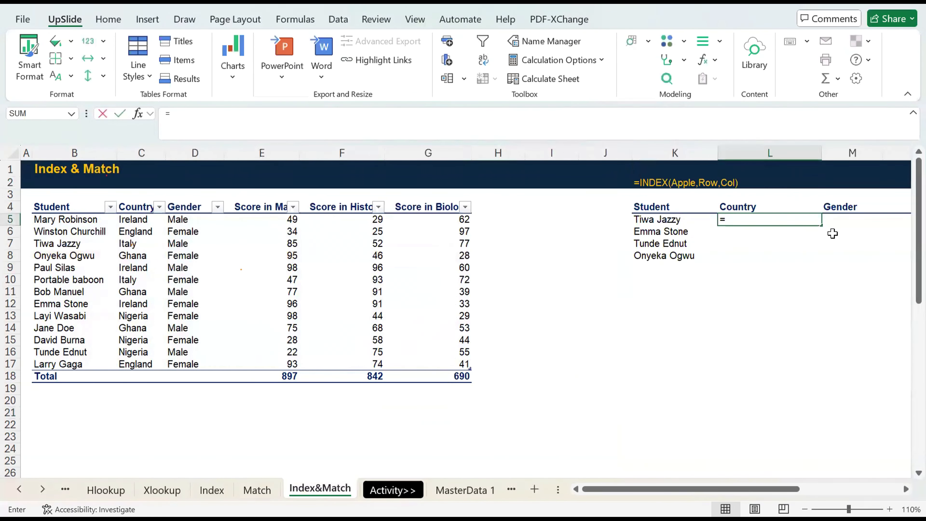
text(MATCH()
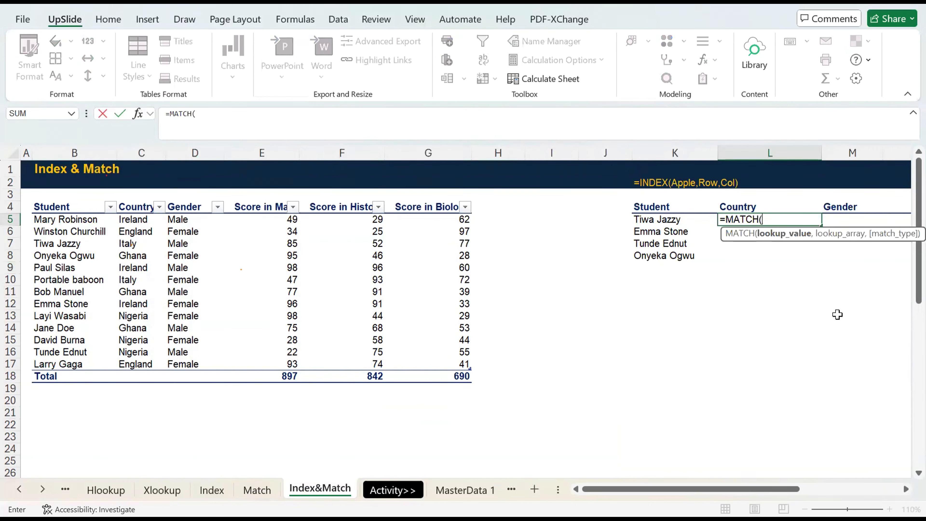
click(681, 219)
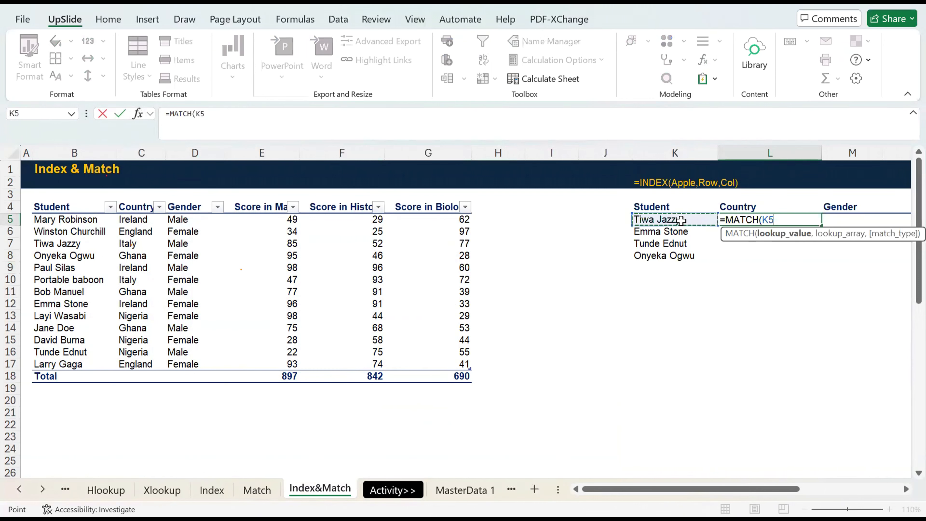
text(,)
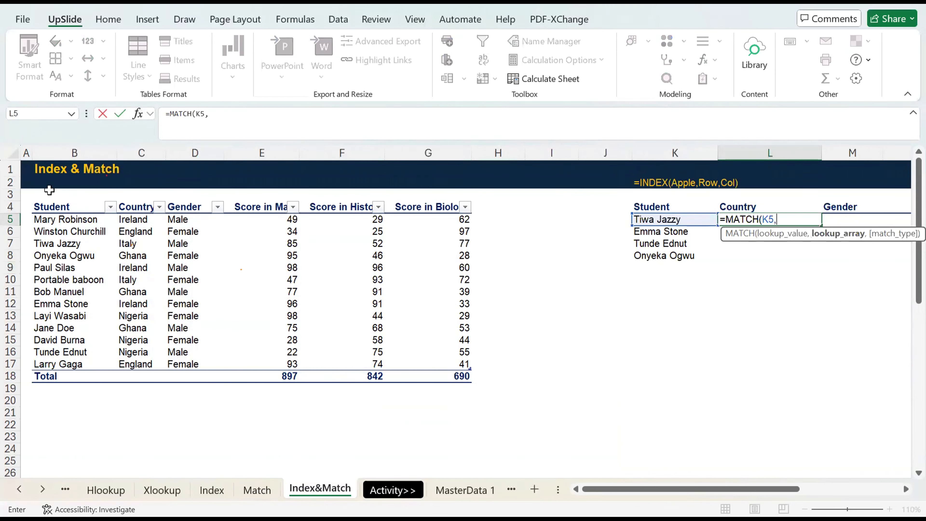
click(58, 219)
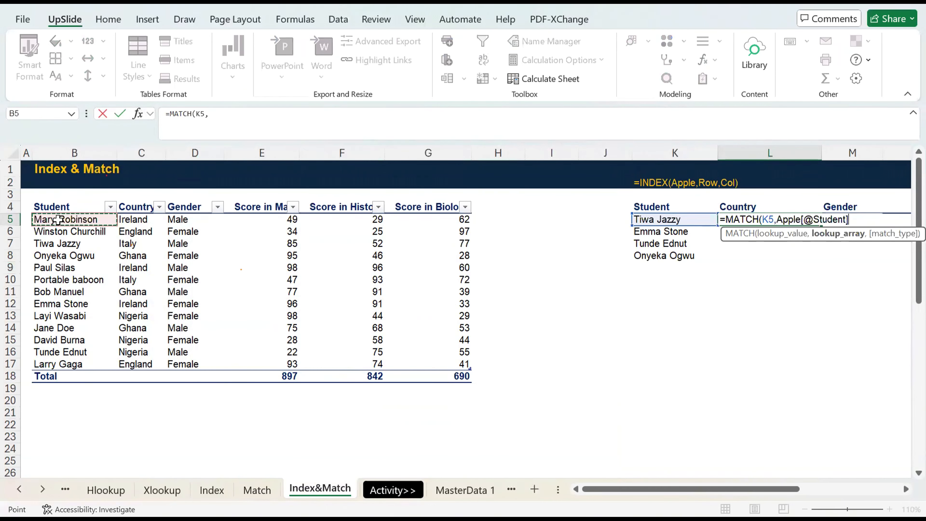
shift+click(53, 364)
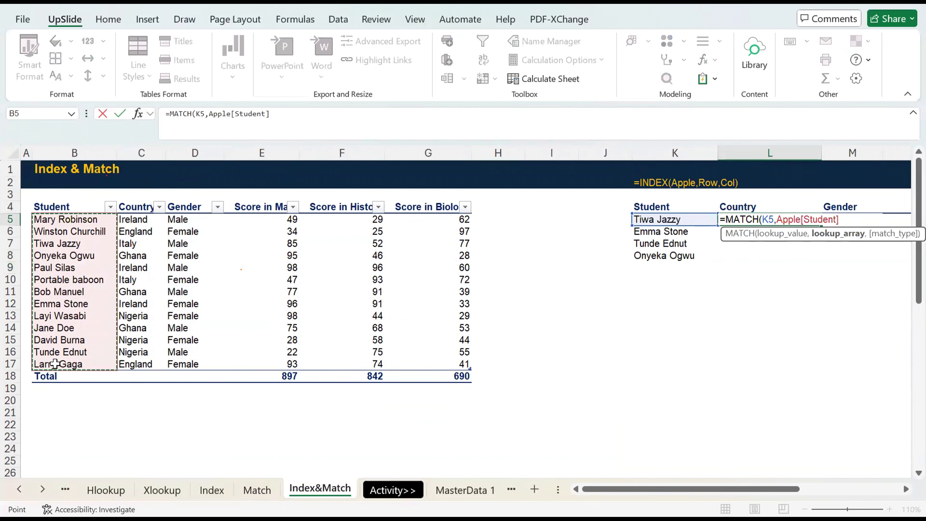
text(,0))
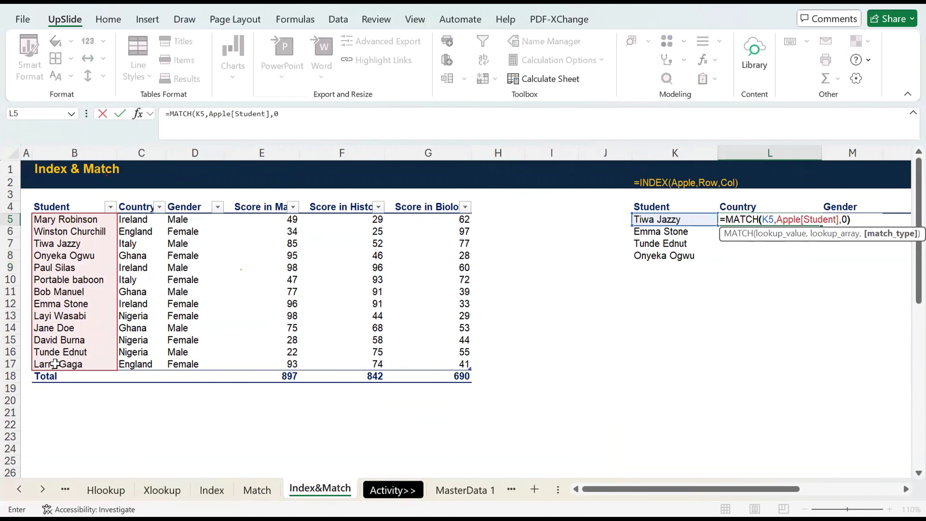
key(Return)
key(Up)
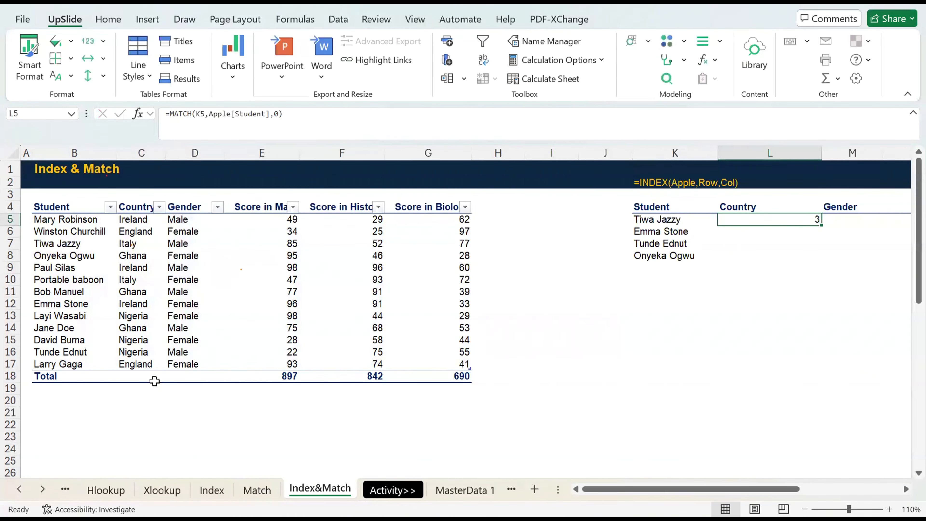
Copy the MATCH formula from L5 without its equals sign and paste it over the Row placeholder in K2's formula text.
click(295, 127)
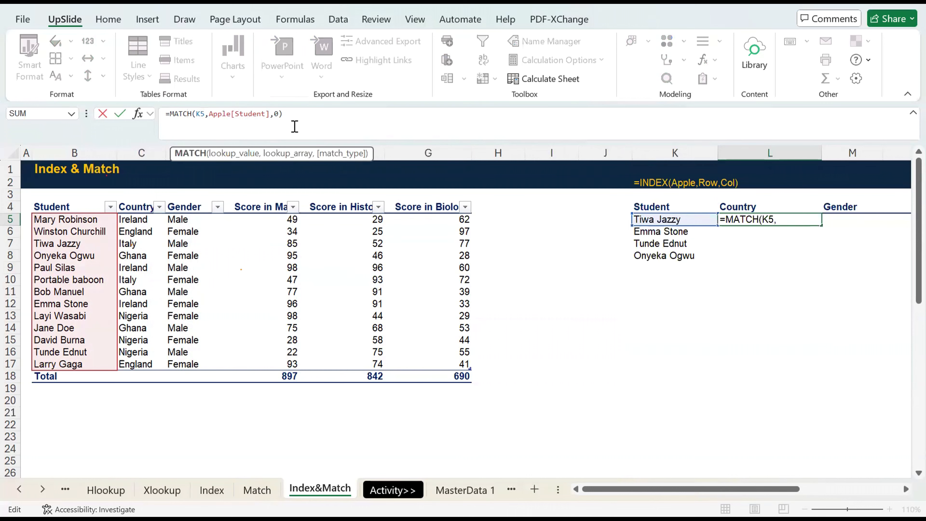
key(Escape)
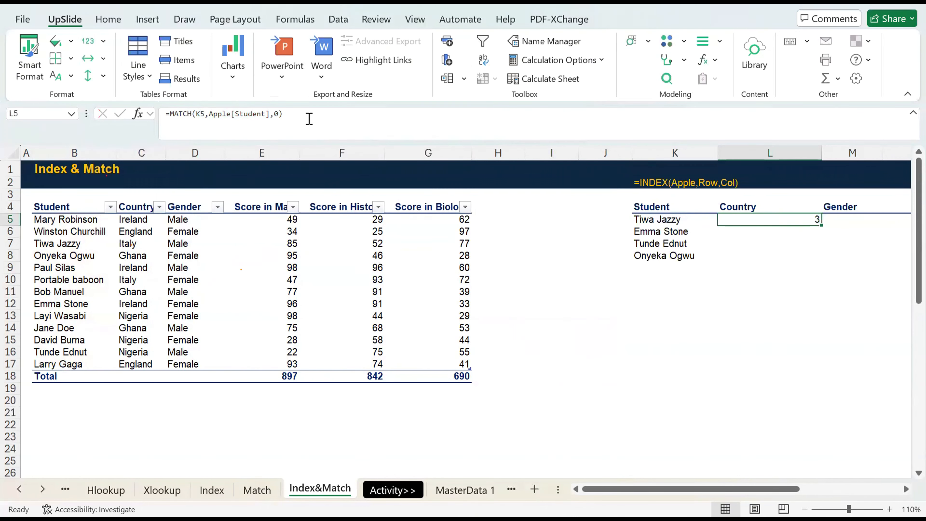
drag(297, 120, 172, 114)
key(ctrl+c)
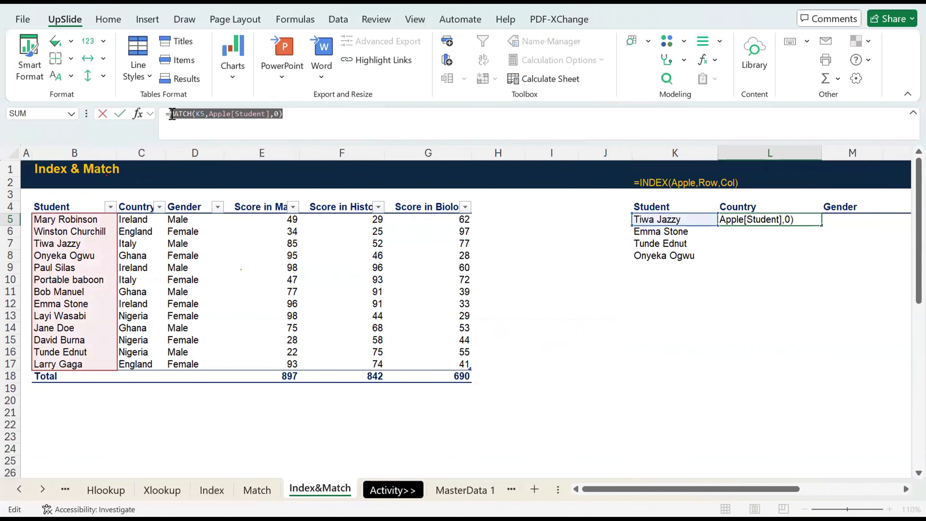
key(Escape)
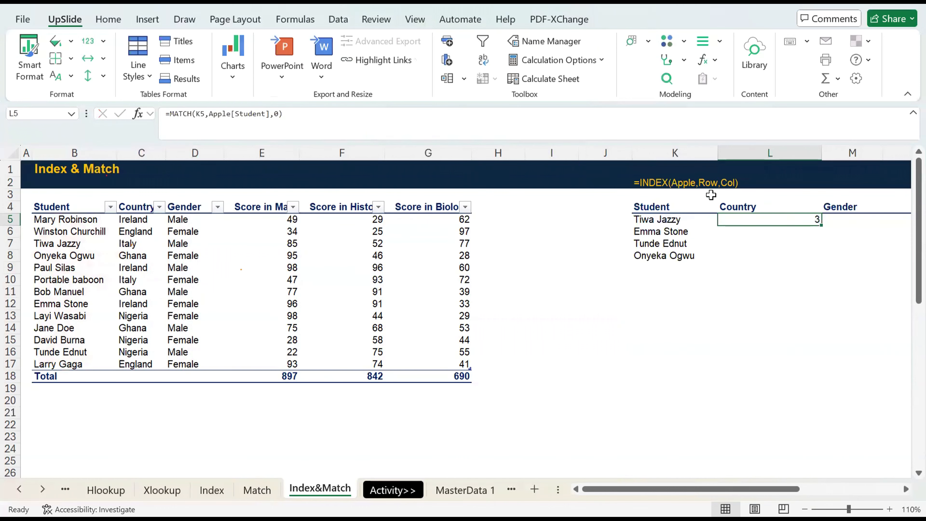
click(691, 182)
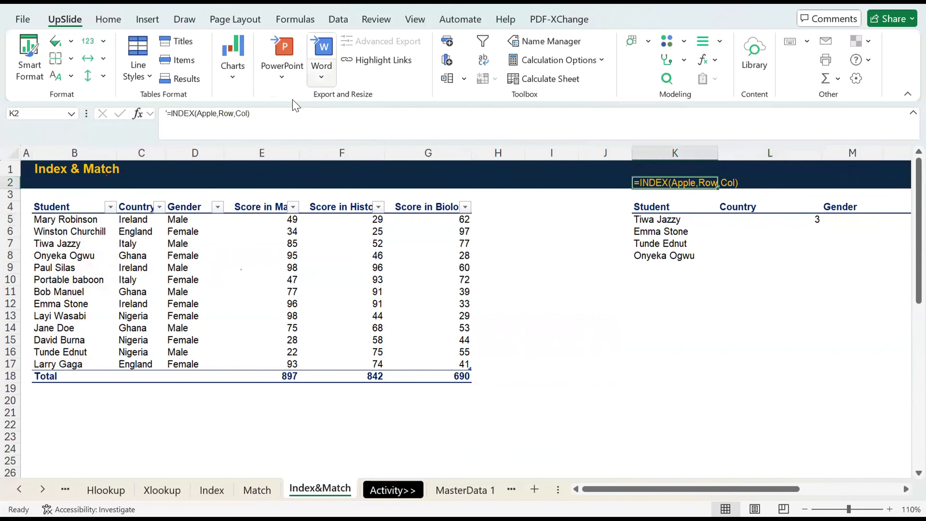
double_click(223, 113)
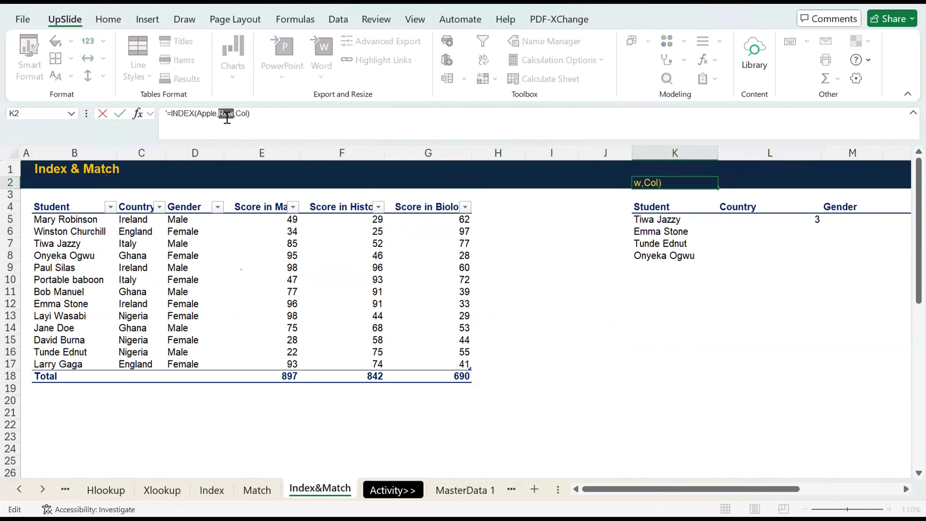
key(ctrl+v)
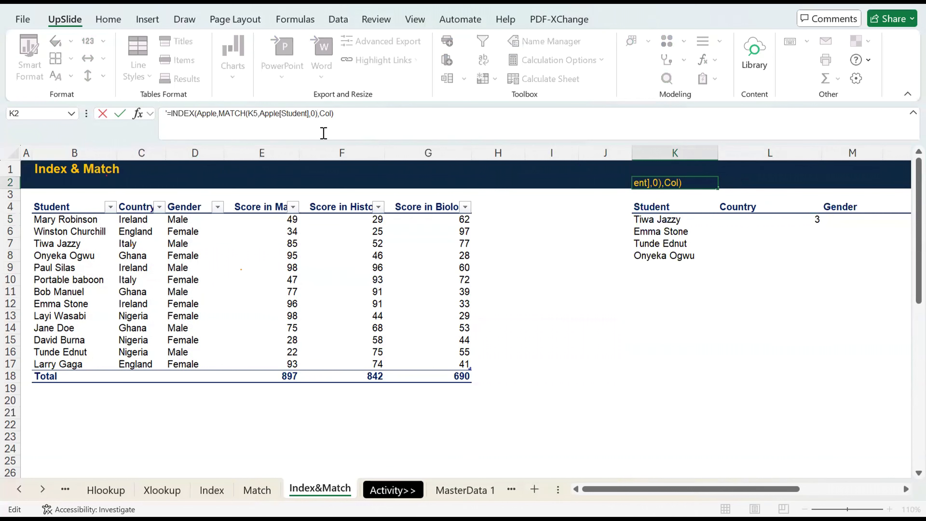
key(ctrl+Return)
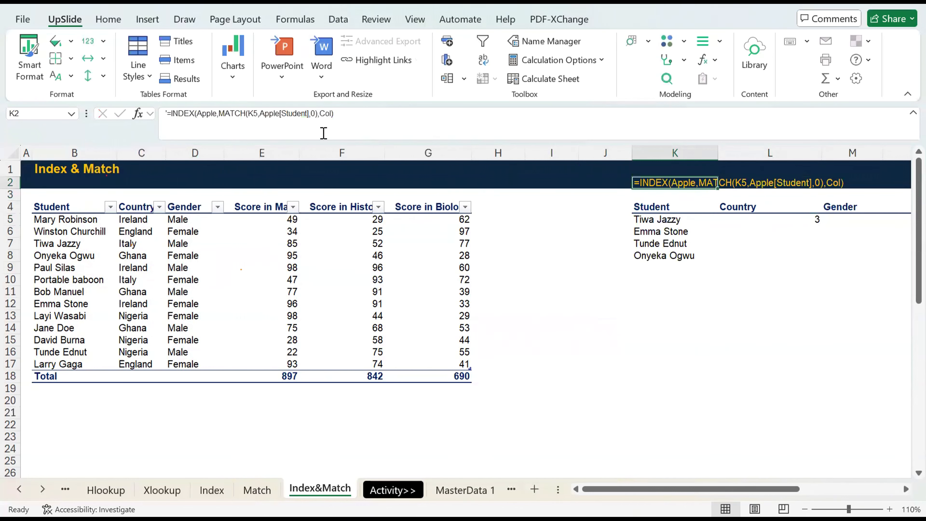
Examine the lookup table's column headers Country, Gender and Score in Math as candidates for the column argument.
click(750, 219)
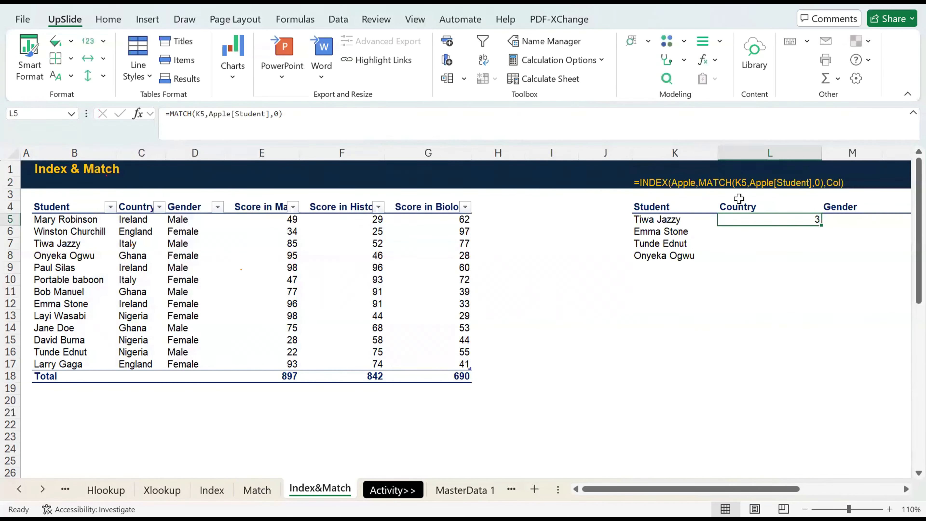
click(746, 206)
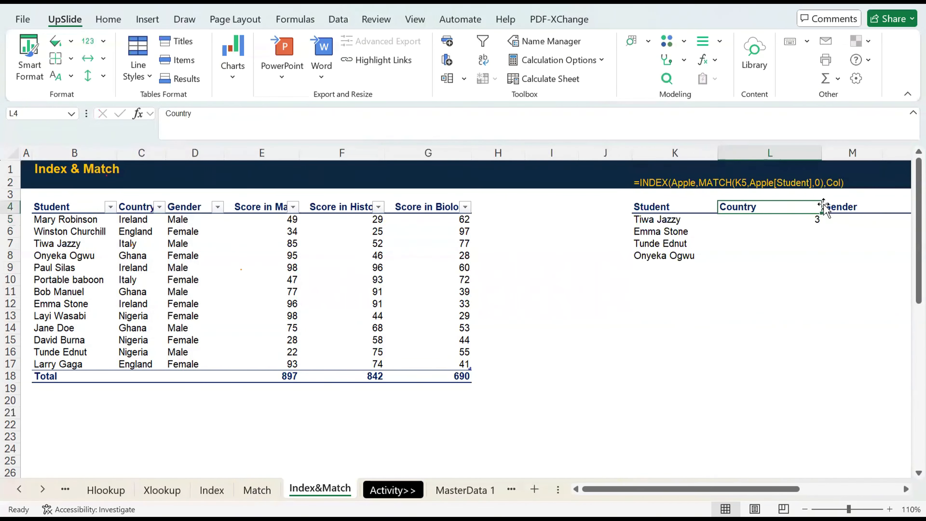
click(845, 206)
scroll(845, 206, right, 5)
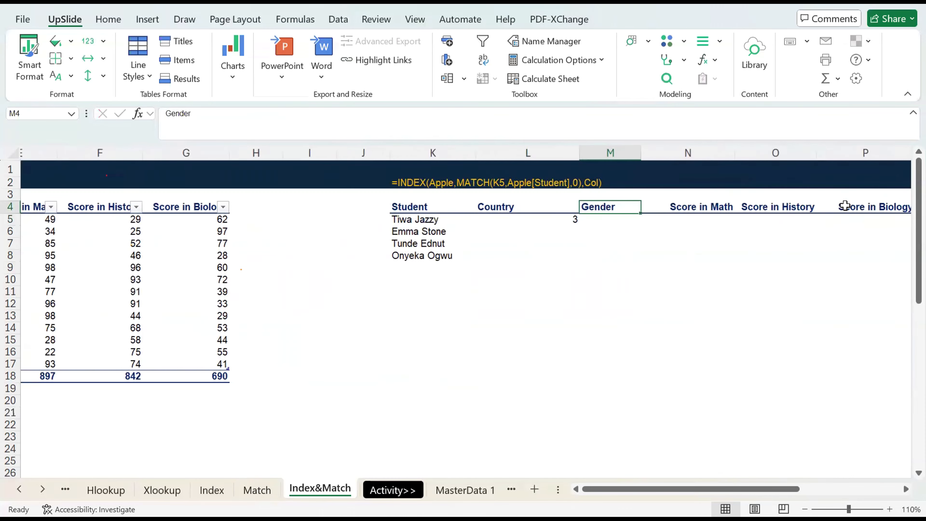
click(477, 205)
click(606, 206)
click(667, 207)
scroll(693, 212, left, 5)
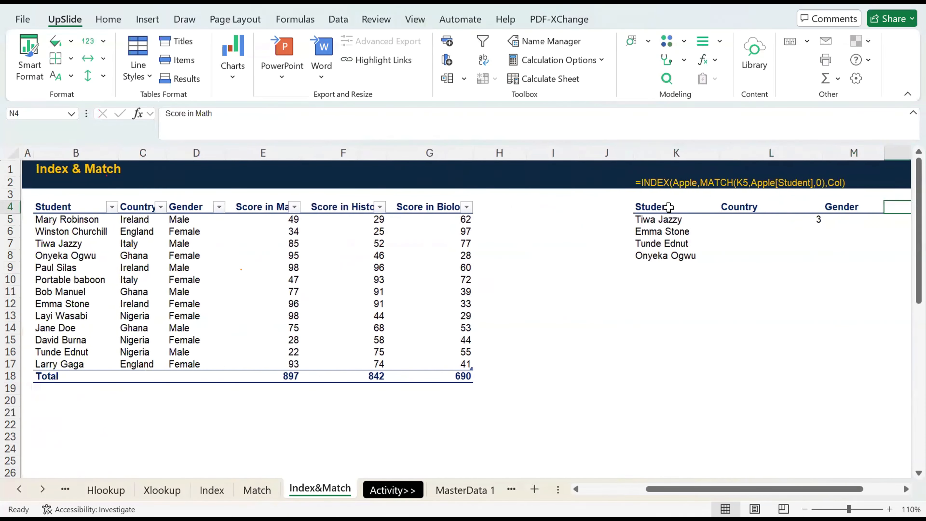
click(738, 220)
text(=)
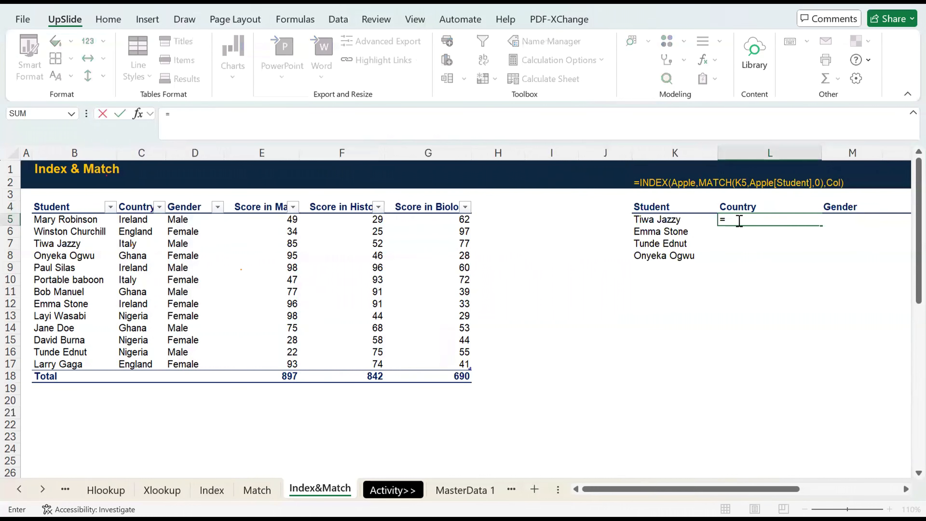
text(MATCH()
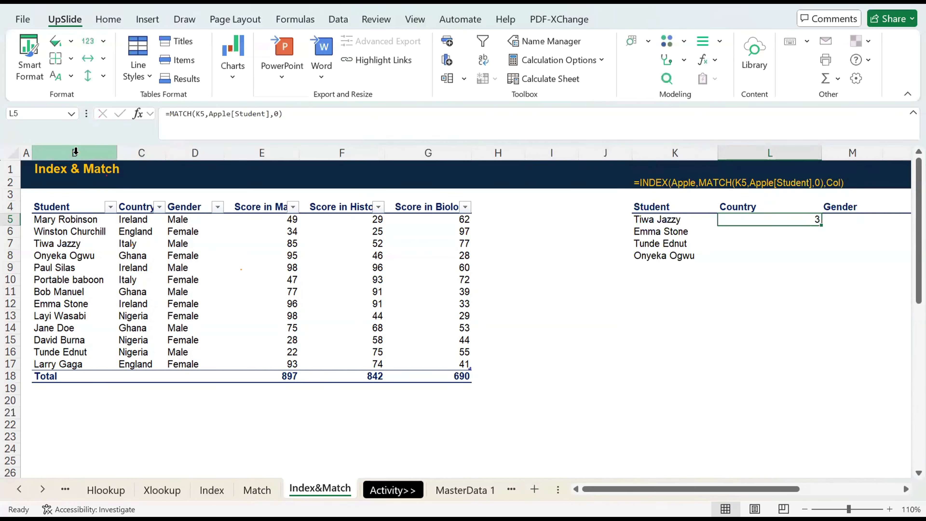
click(76, 154)
click(144, 153)
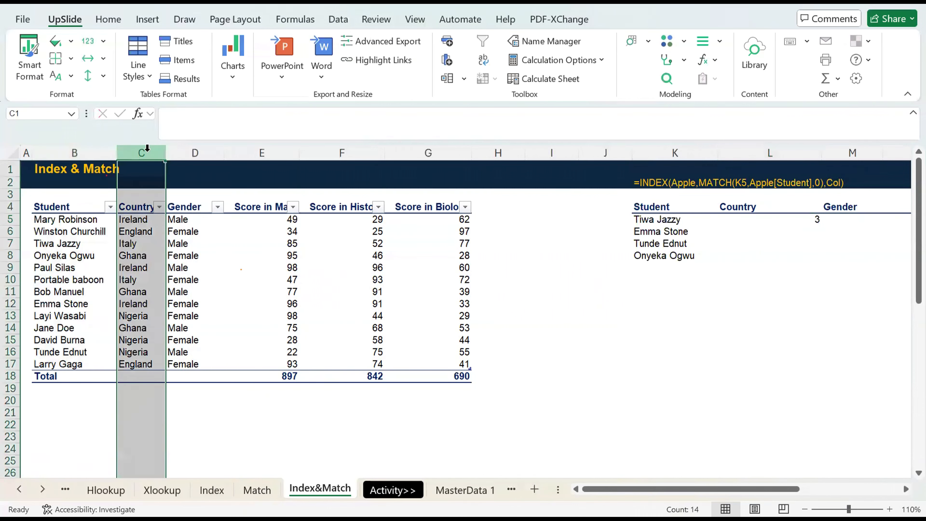
drag(222, 153, 222, 153)
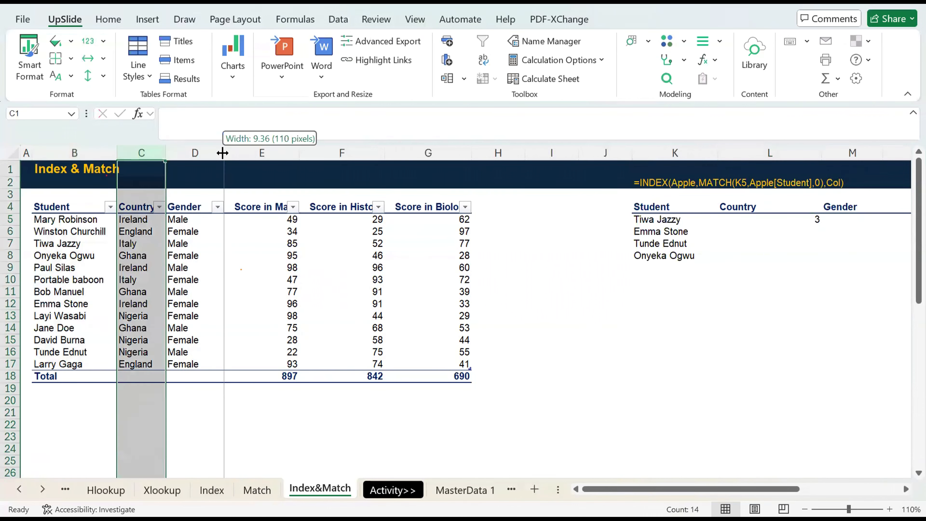
click(731, 204)
Replace the formula in L5 with =MATCH(L4,Apple[#Headers],0) to find the Country column's position in the Apple table.
click(757, 224)
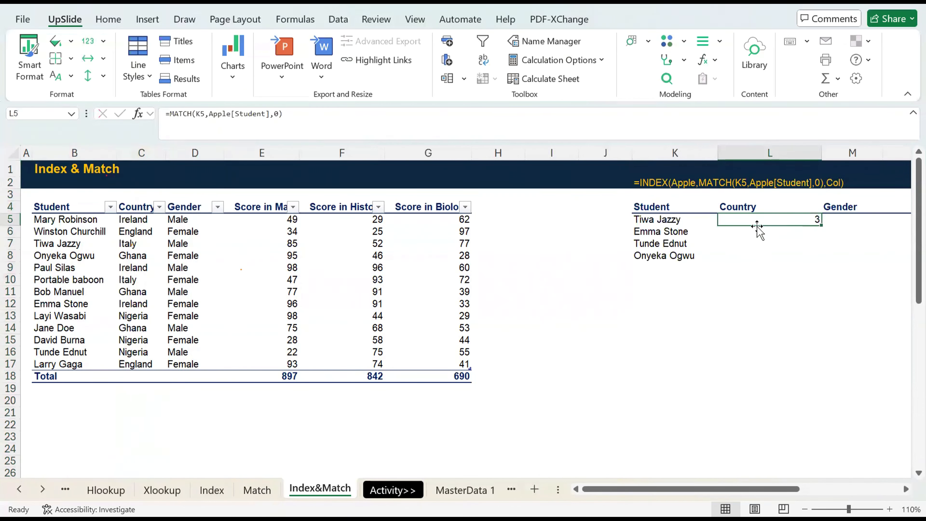
text(=)
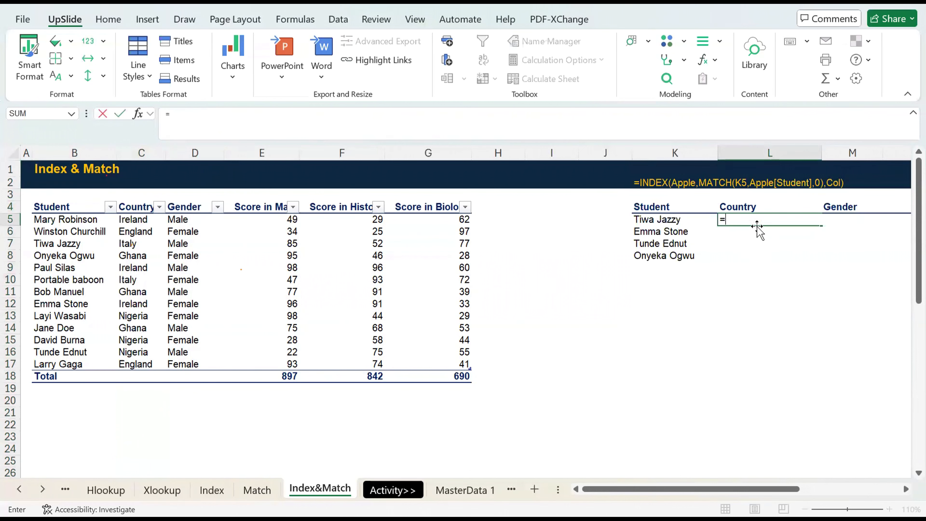
text(MATCH()
key(Up)
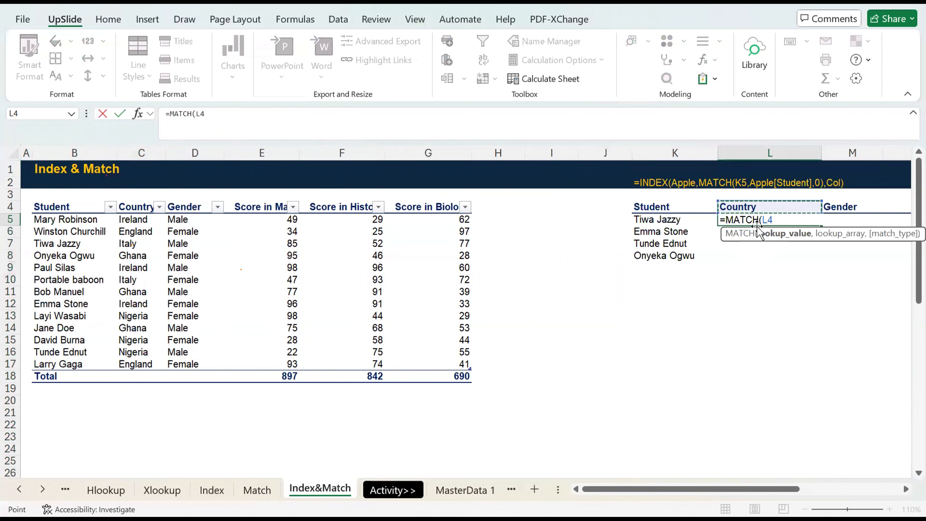
text(,)
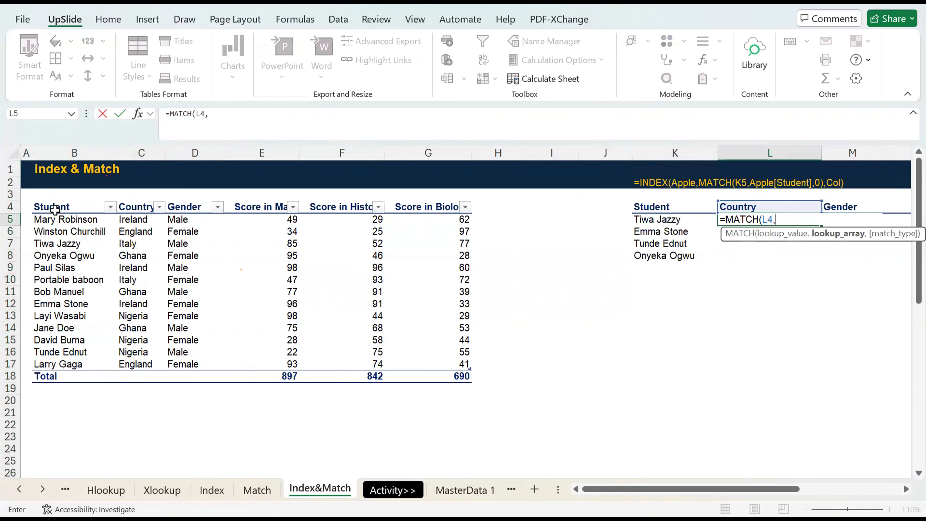
click(55, 208)
key(ctrl+shift+Right)
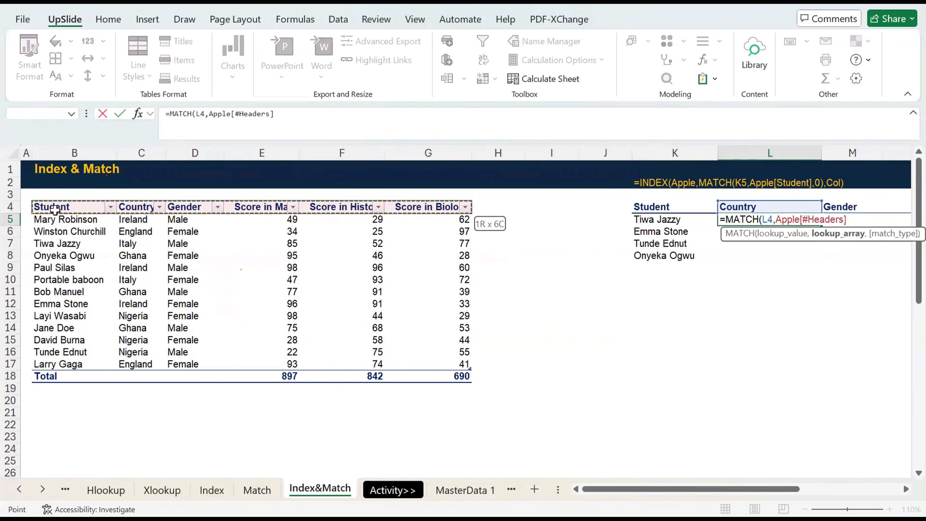
text(,)
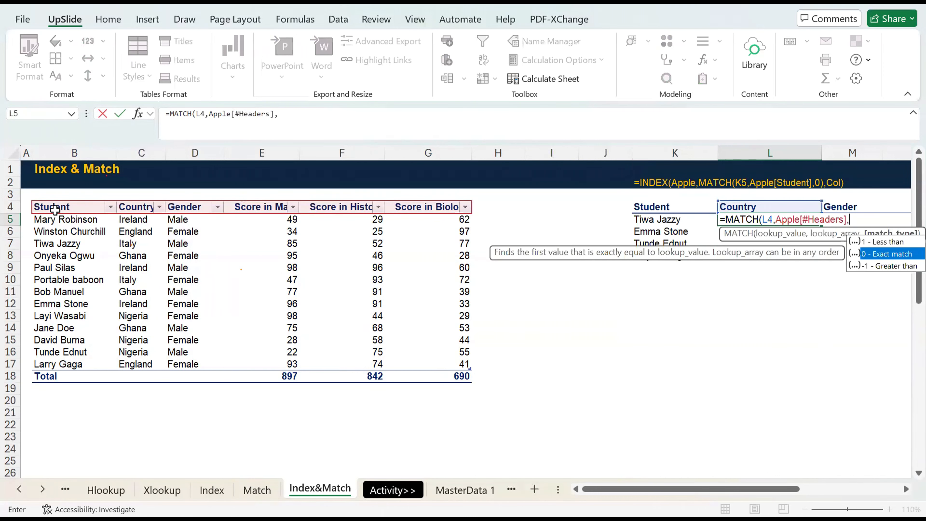
text(0)
key(ctrl+Return)
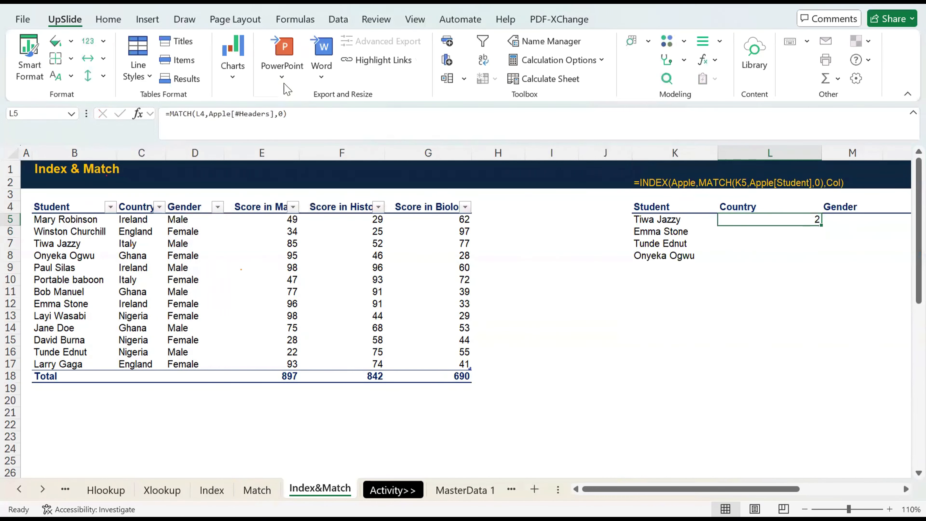
Copy the header MATCH formula from L5 without its equals sign and paste it over the Col placeholder in K2's formula text.
drag(296, 114, 145, 99)
key(ctrl+c)
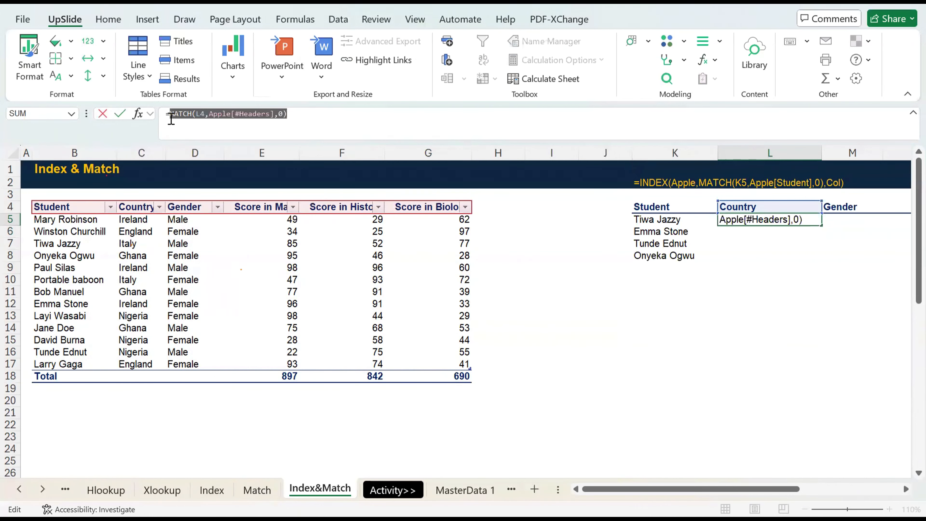
key(Escape)
key(Up)
key(Up)
key(Up)
key(Left)
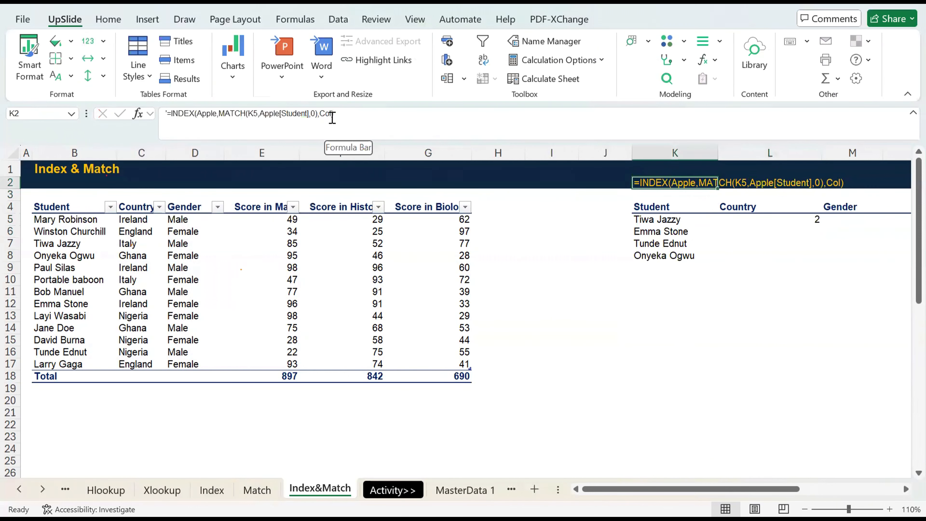
click(369, 130)
key(BackSpace)
key(BackSpace)
key(BackSpace)
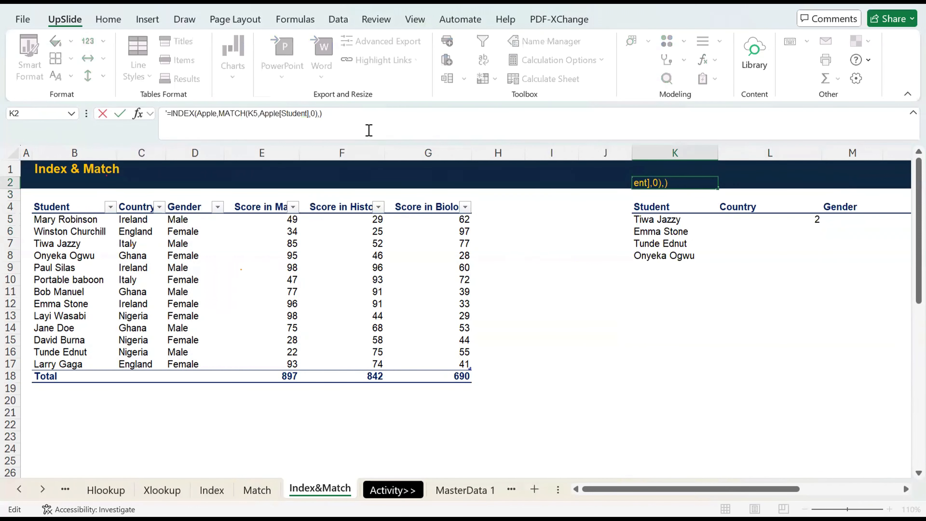
key(ctrl+v)
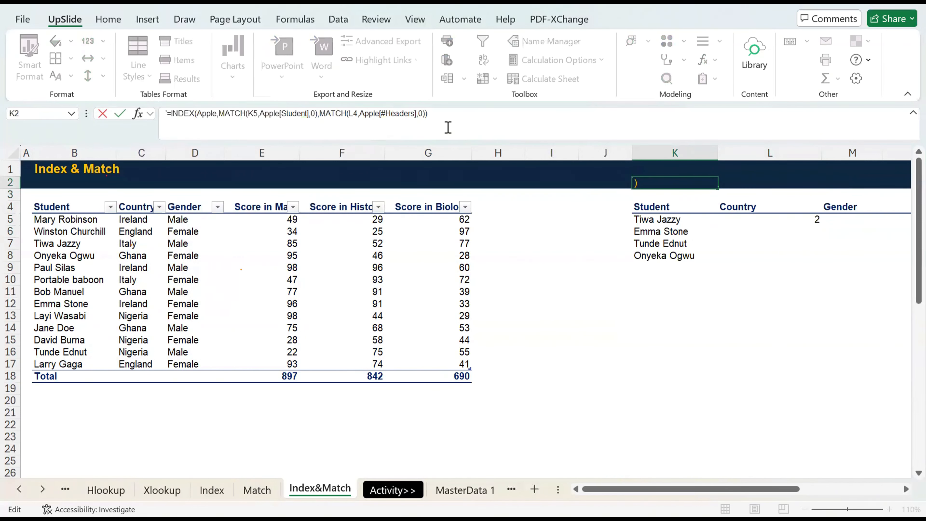
Copy K2's full formula text, cancel the K2 edit, and enter =INDEX(Apple,MATCH(K5,Apple[Student],0),MATCH(L4,Apple[#Headers],0)) in L5 without the apostrophe.
key(ctrl+a)
key(ctrl+c)
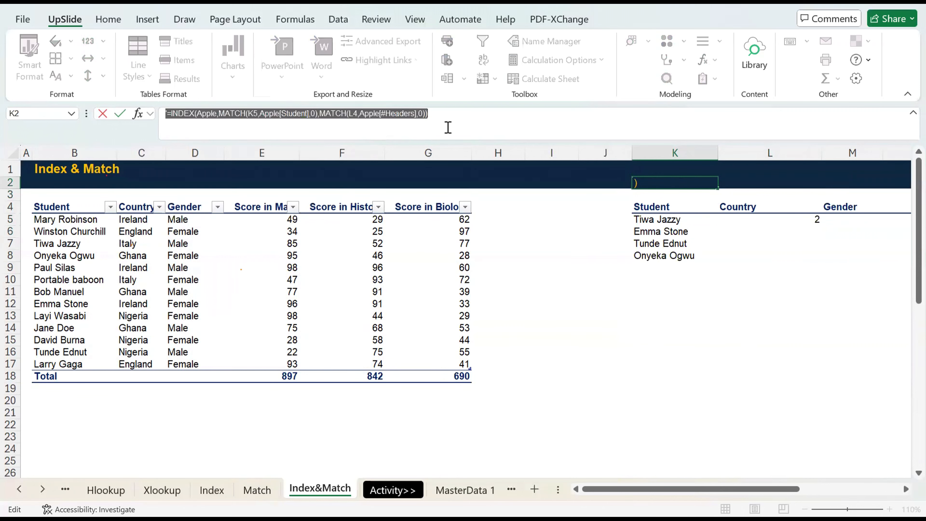
key(Escape)
click(740, 219)
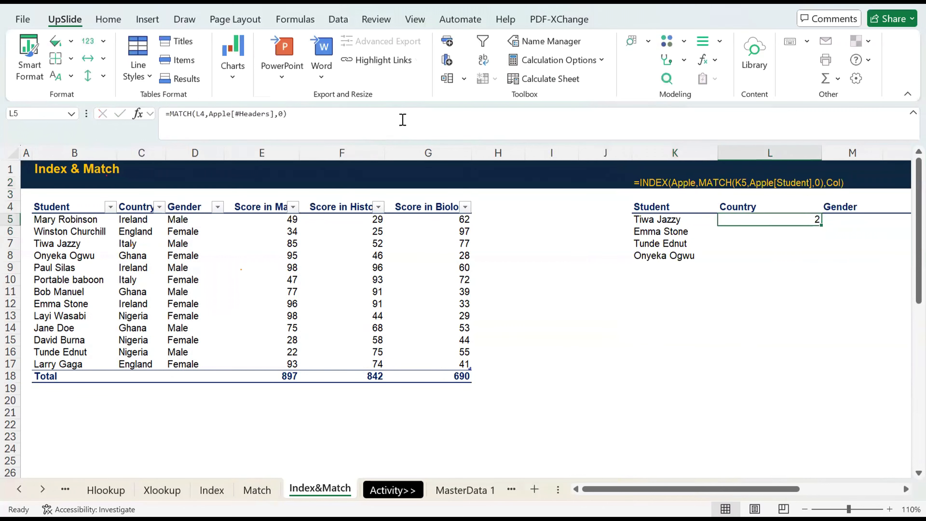
click(368, 131)
key(ctrl+a)
key(ctrl+v)
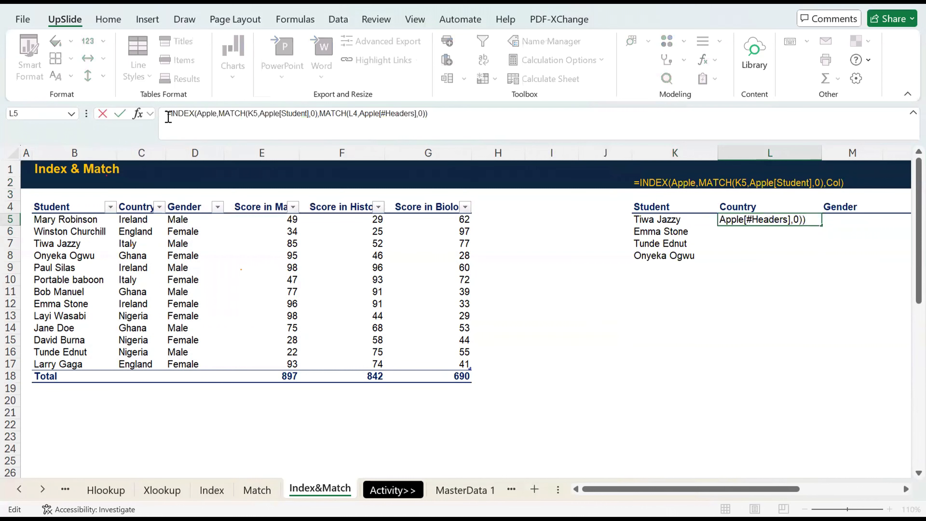
key(ctrl+Return)
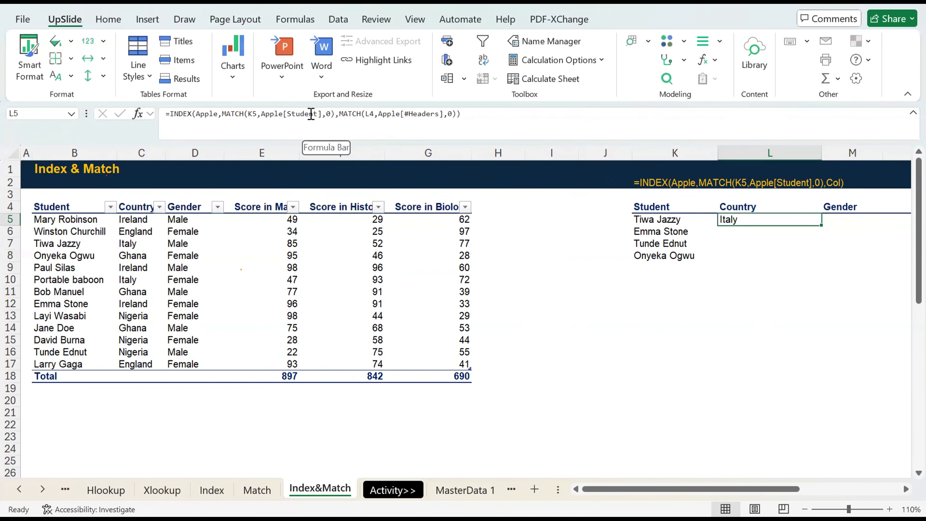
Inspect the ranges referenced by the combined INDEX-MATCH formula in L5 and keep L5 selected.
click(172, 125)
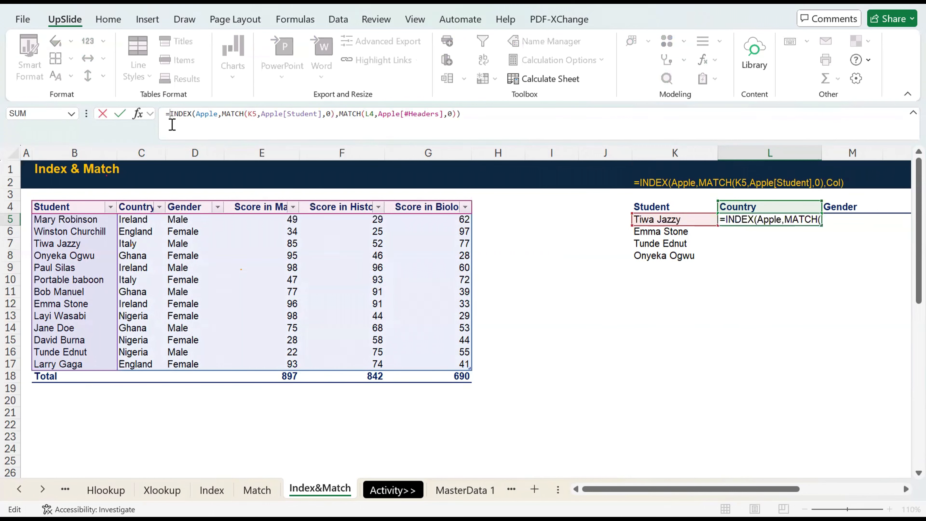
key(ctrl+Return)
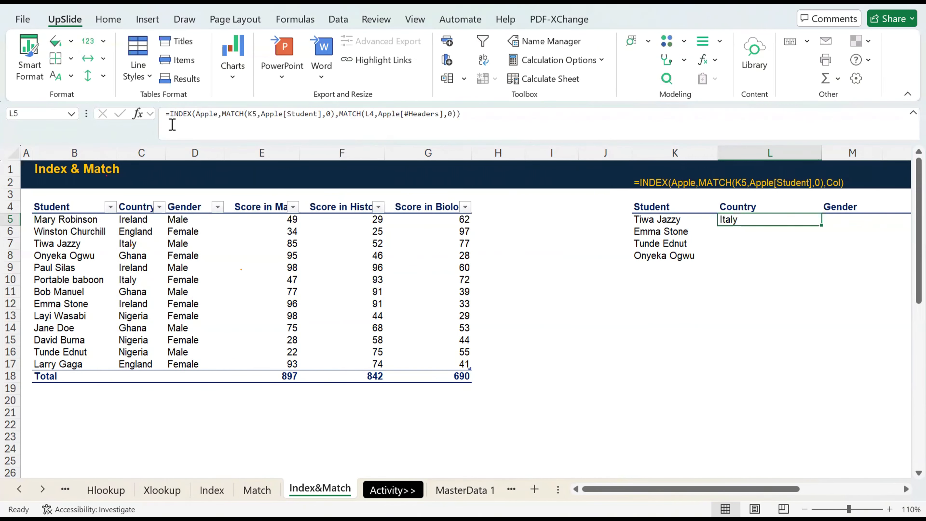
key(Down)
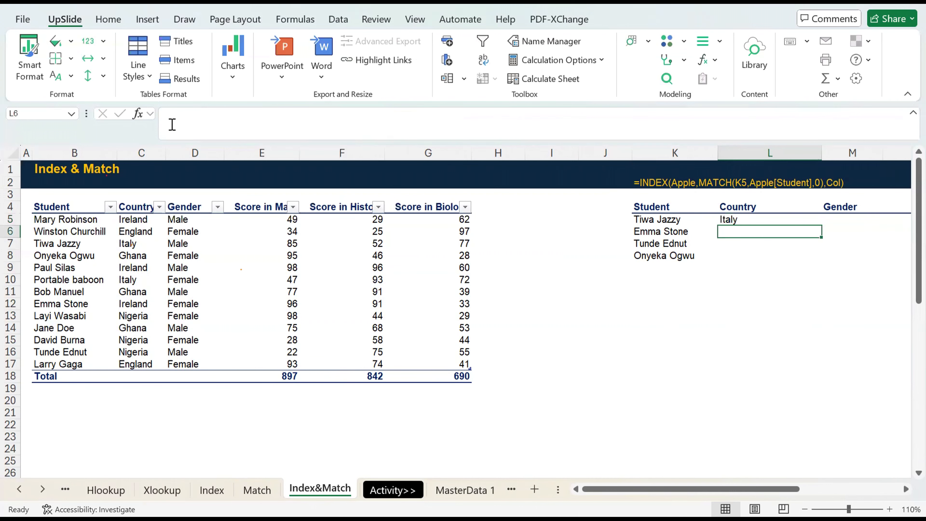
key(Up)
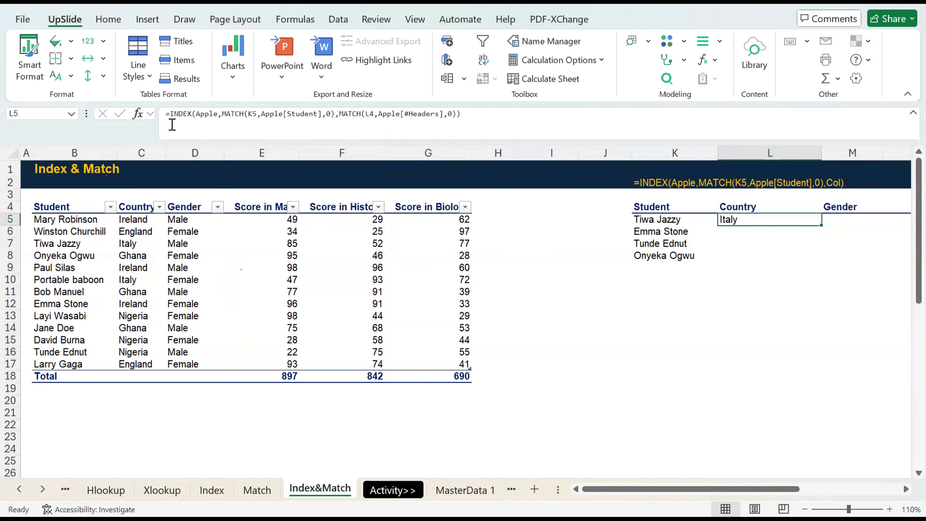
Try to fill the INDEX-MATCH formula from L5 down into L6, and clear L6.
key(Down)
key(ctrl+d)
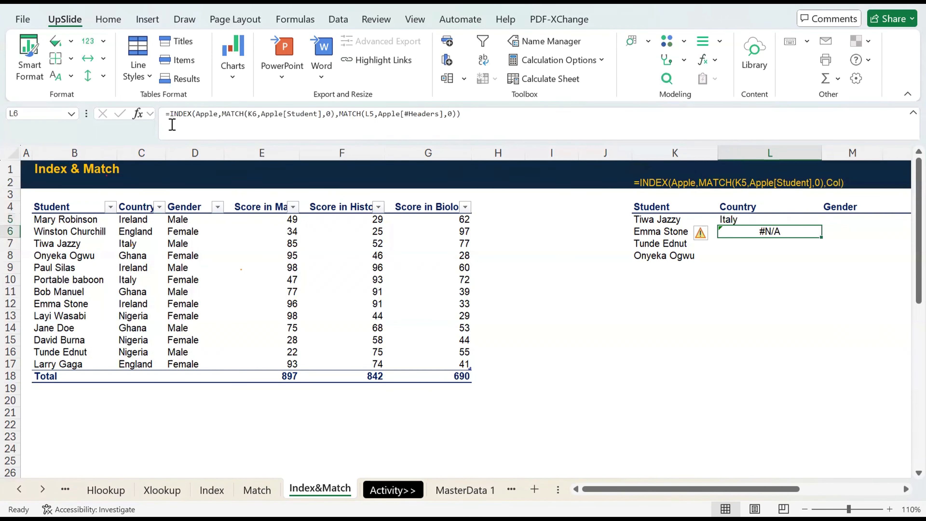
key(Delete)
key(Up)
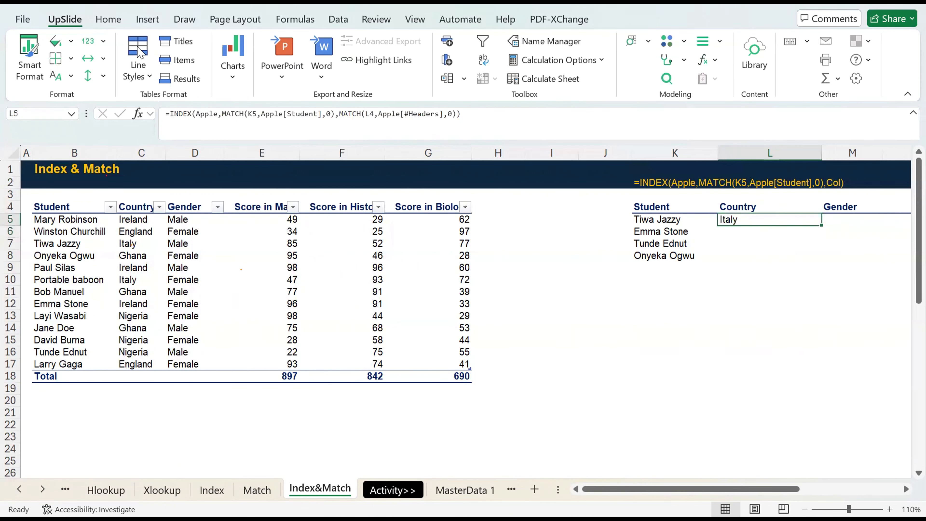
Lock the row of the header reference in L5's second MATCH by changing it to L$4.
click(368, 114)
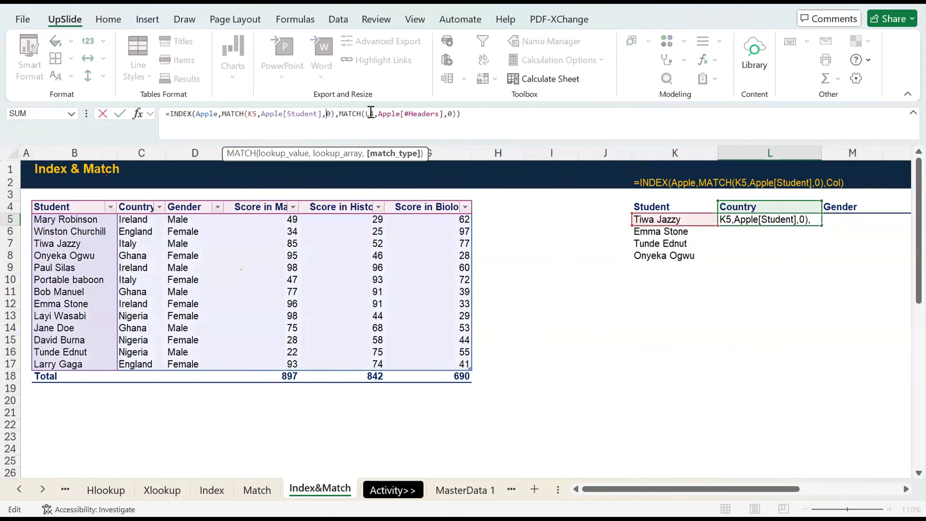
click(254, 116)
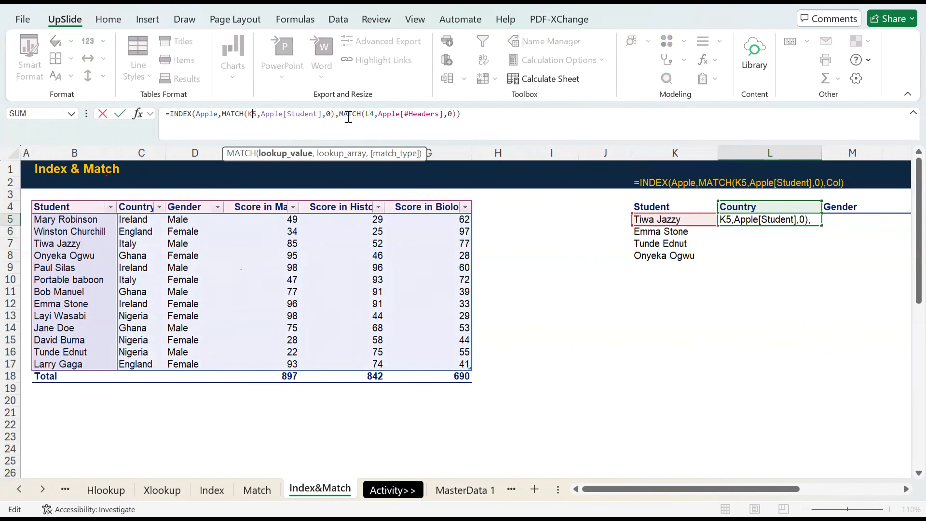
click(370, 116)
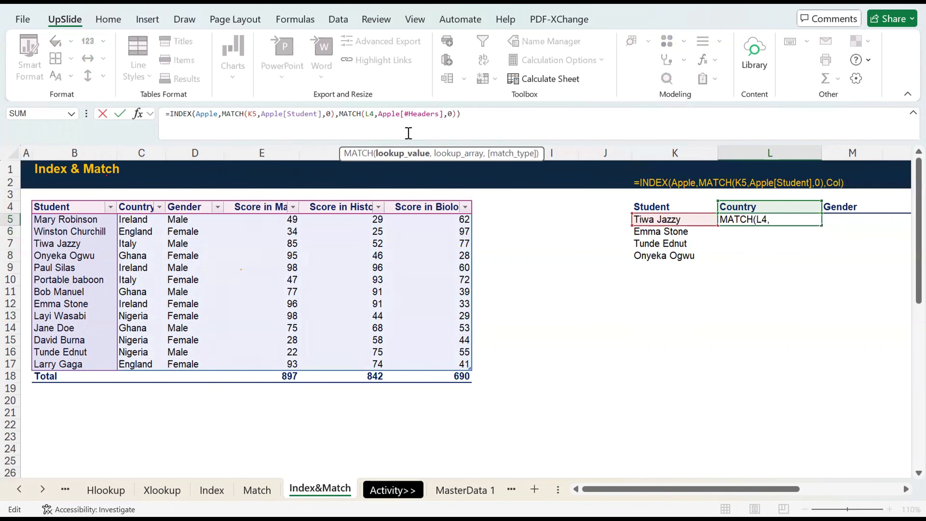
text($)
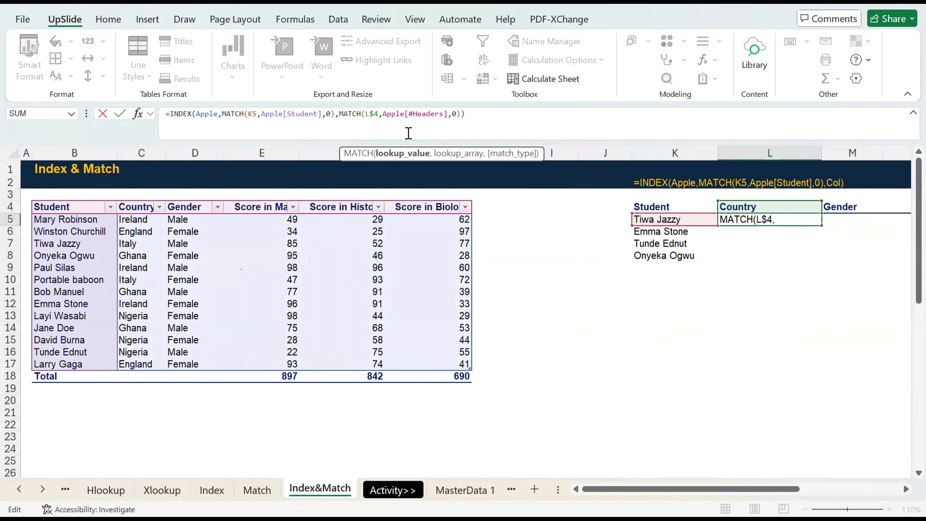
click(249, 116)
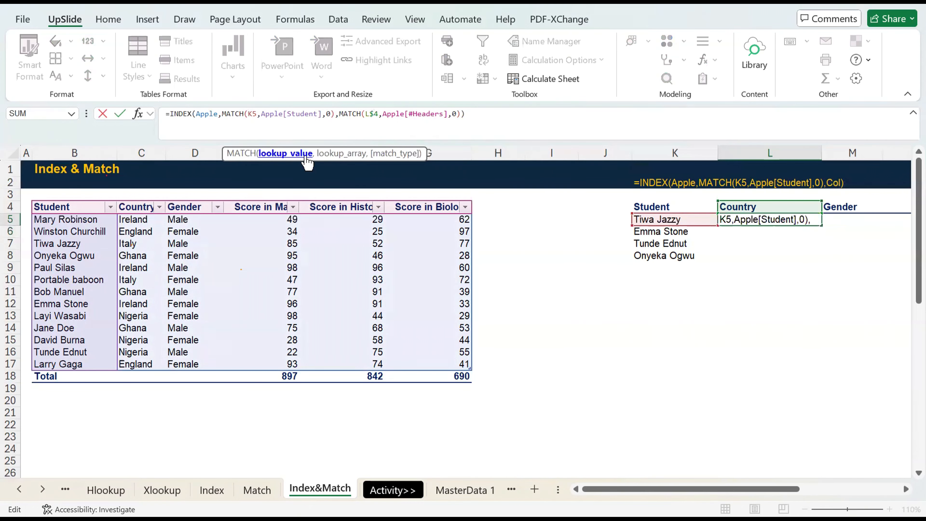
text(4)
click(305, 153)
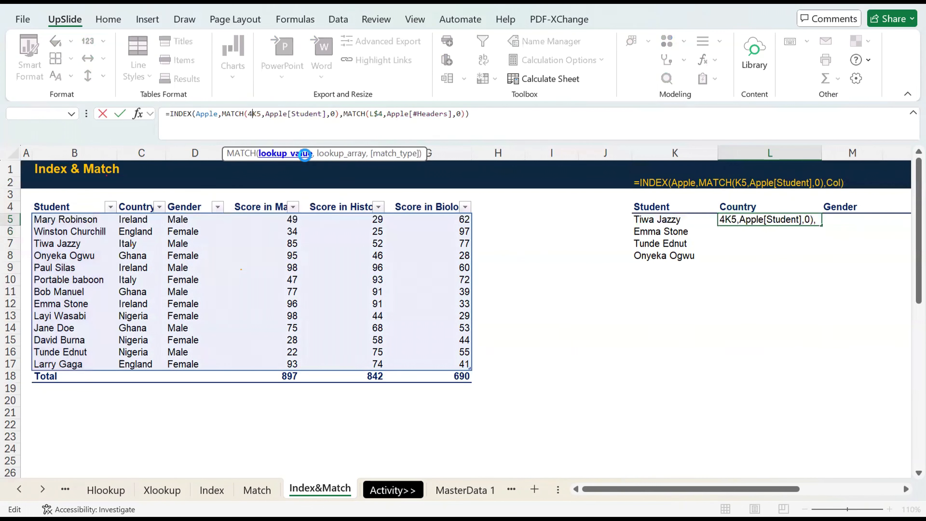
key(ctrl+Return)
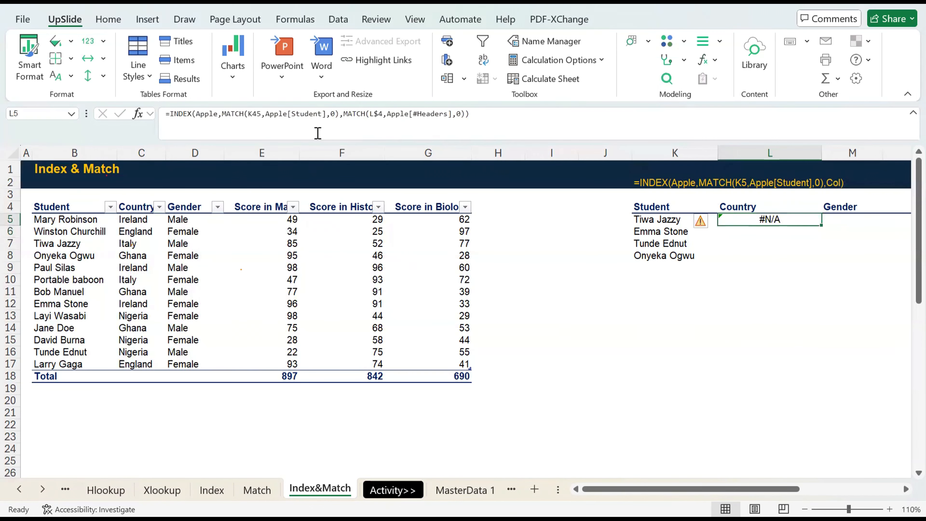
click(256, 114)
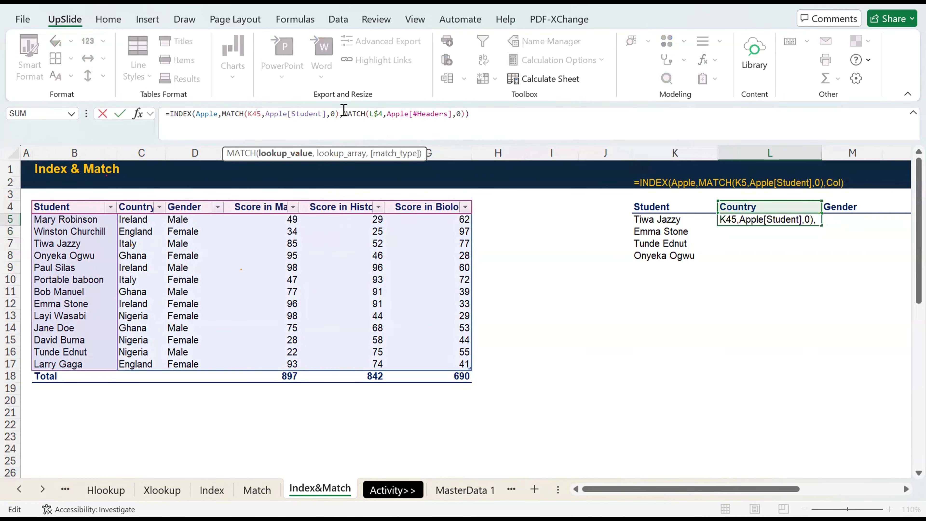
key(Delete)
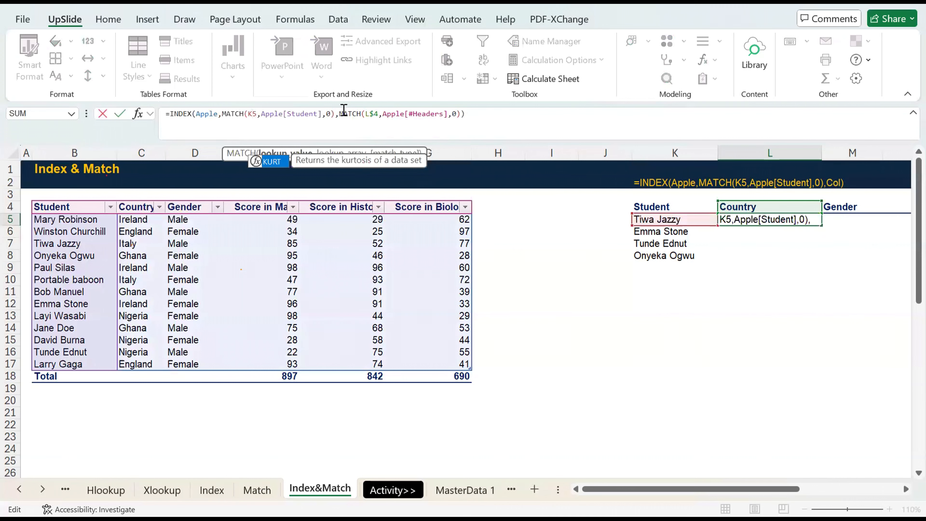
Lock the column of the student reference in L5's first MATCH as $K5 and enter the formula.
click(250, 117)
text($)
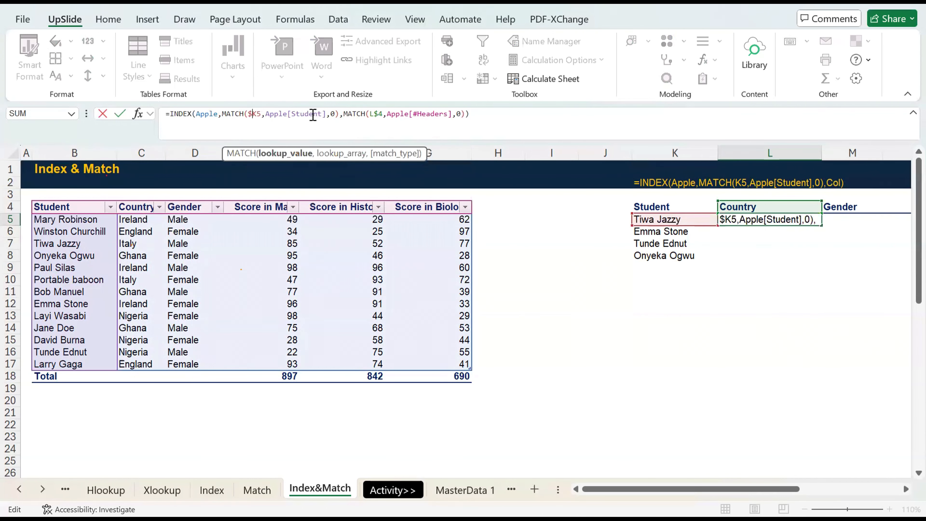
key(Return)
Fill the INDEX-MATCH formula from L5 down through L6, L7 and L8.
key(ctrl+d)
key(Return)
key(ctrl+d)
key(Return)
key(ctrl+d)
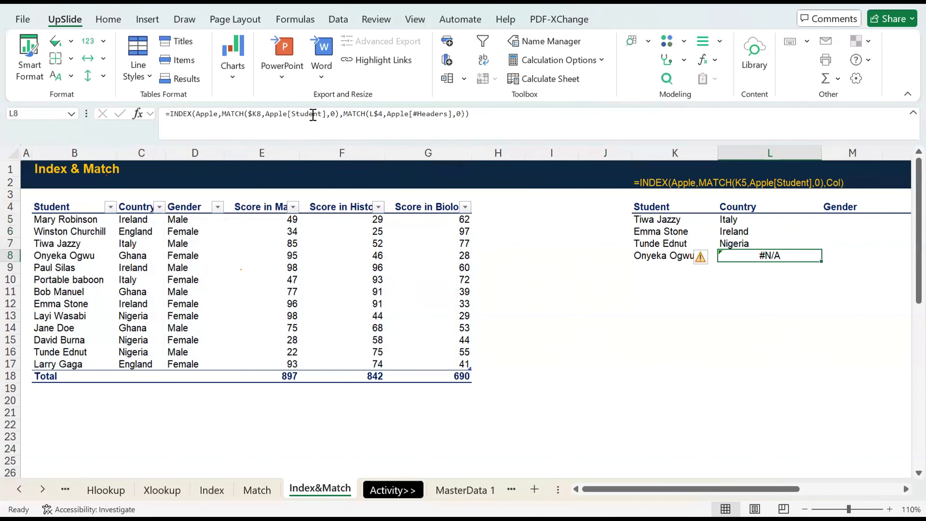
Check the L8 formula and compare the student name text in K8 and B8 for stray trailing spaces.
click(236, 116)
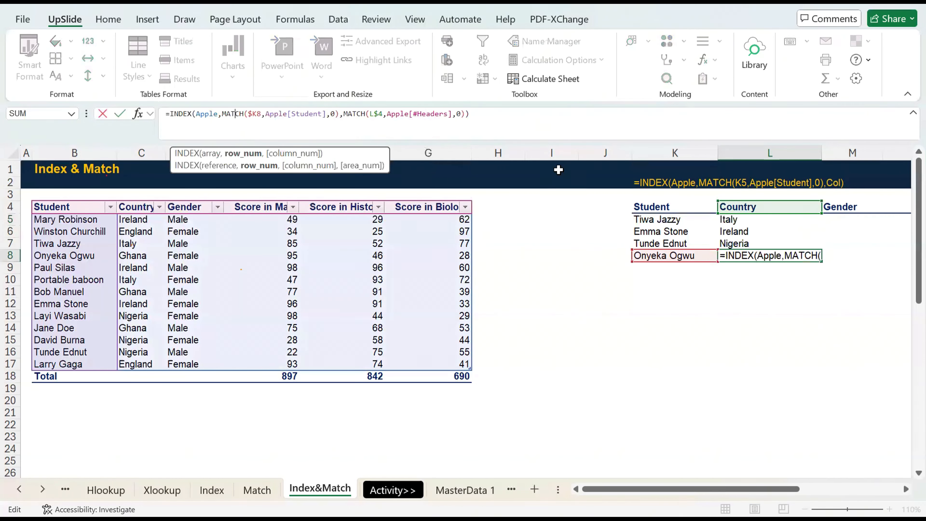
key(Escape)
key(Left)
key(Right)
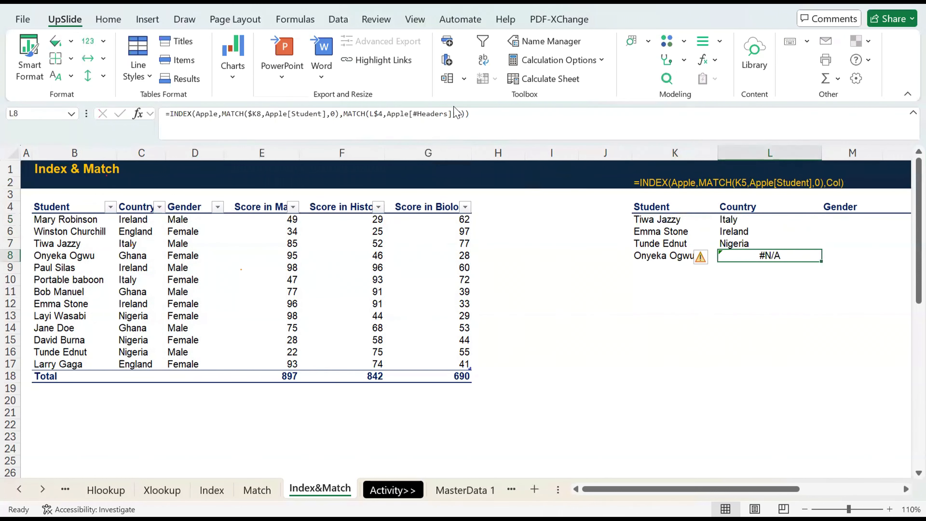
key(Left)
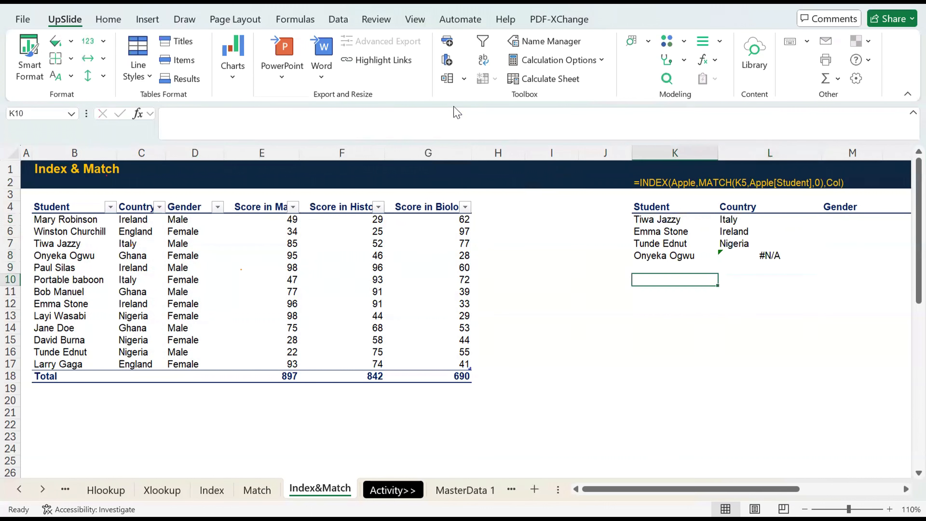
key(Left)
key(Up)
key(Right)
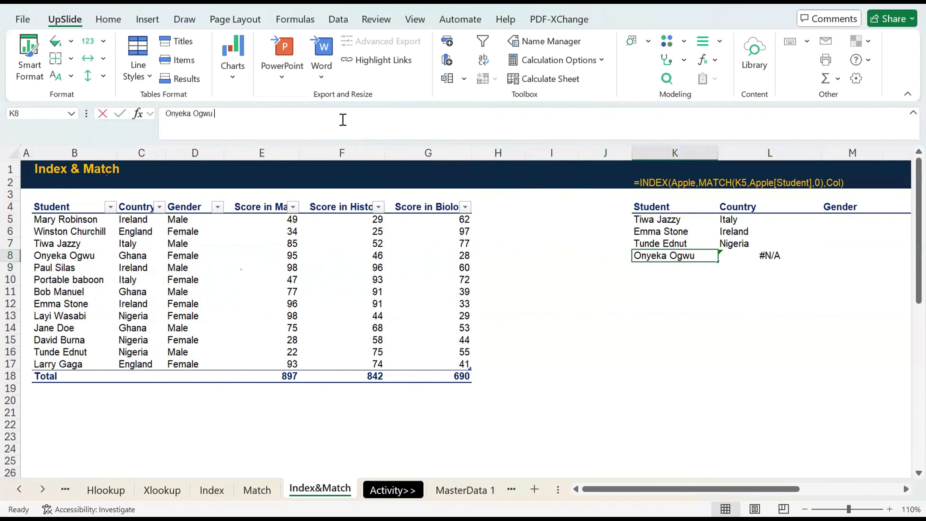
click(341, 117)
key(Escape)
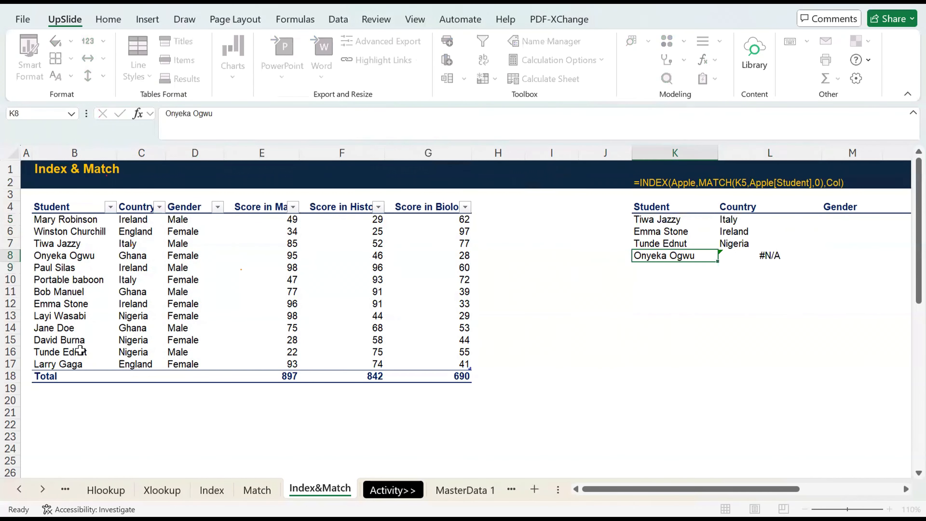
click(71, 257)
click(247, 124)
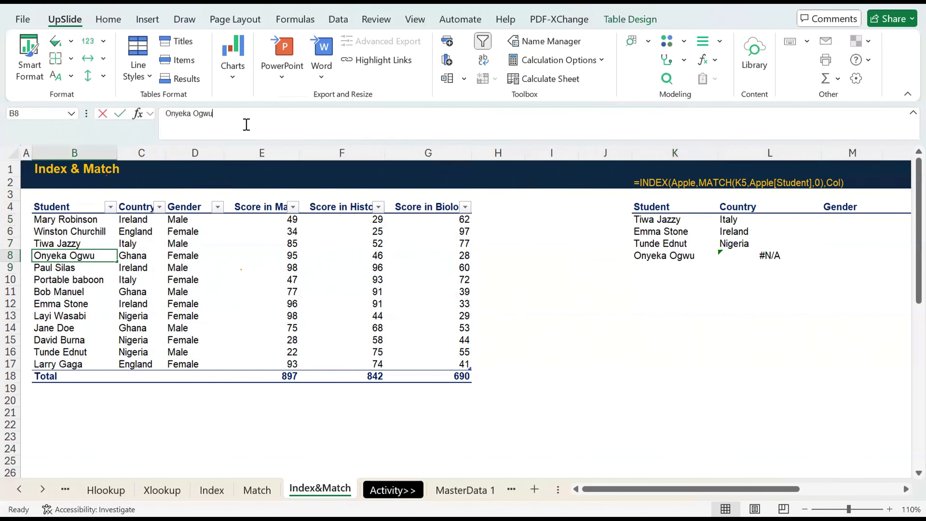
key(Escape)
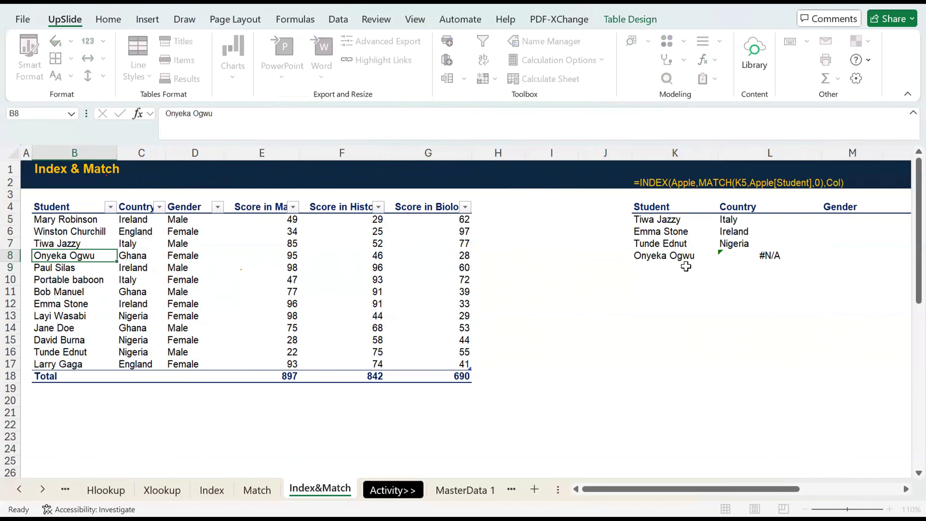
Remove the trailing space from the student name in K8.
click(674, 252)
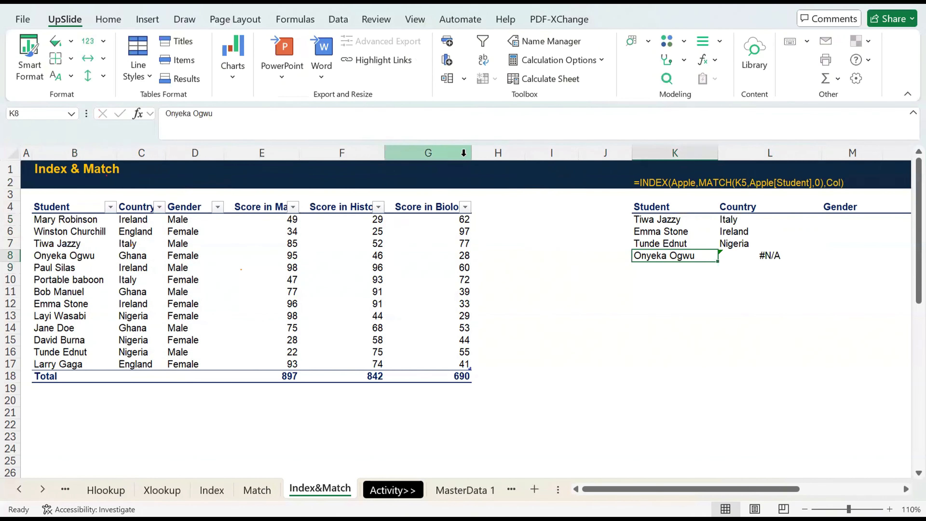
click(404, 122)
key(Return)
key(Up)
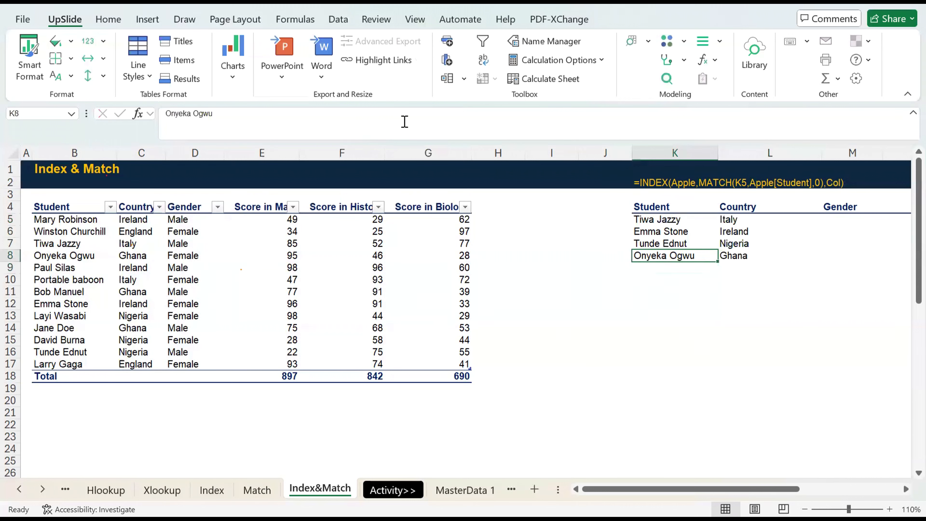
Fill the L5 formula across into M5 and inspect its header reference.
key(Right)
key(Left)
key(Right)
key(Up)
key(Up)
key(Up)
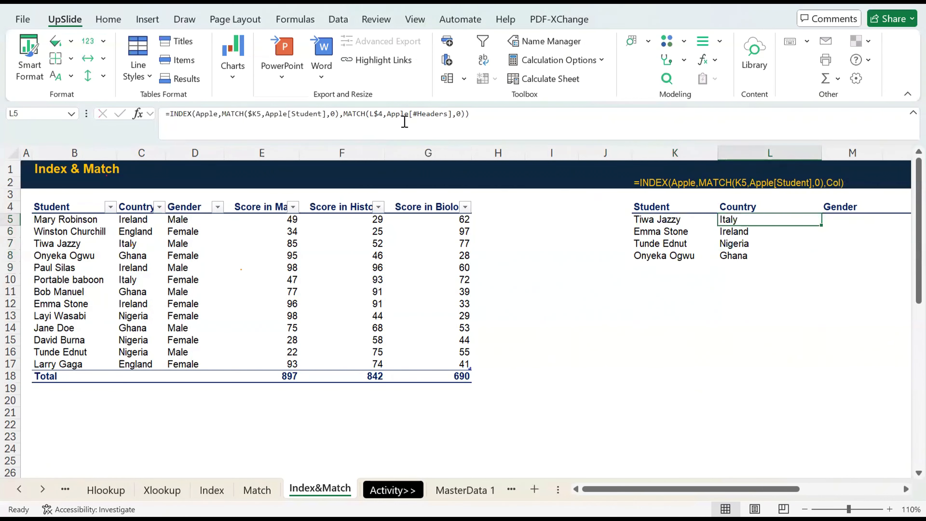
key(shift+Right)
key(ctrl+r)
key(Right)
key(Left)
key(Right)
click(371, 120)
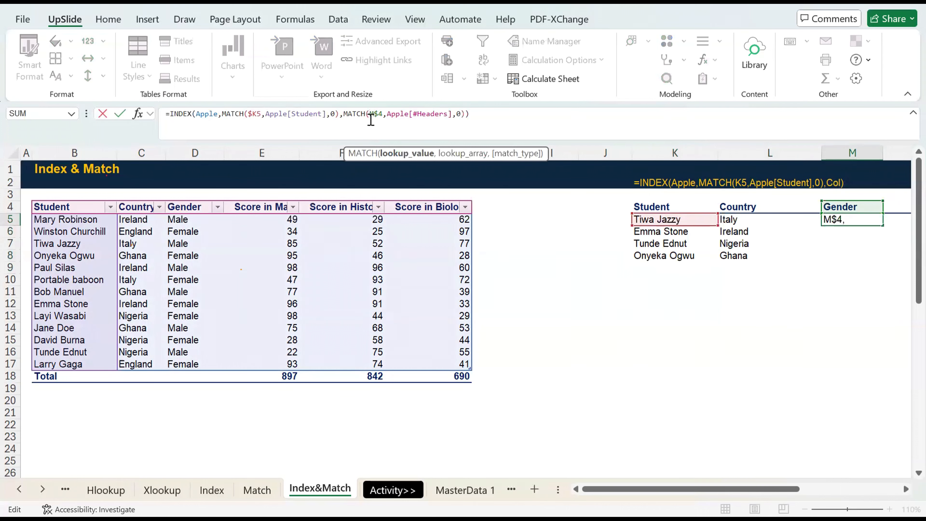
key(Escape)
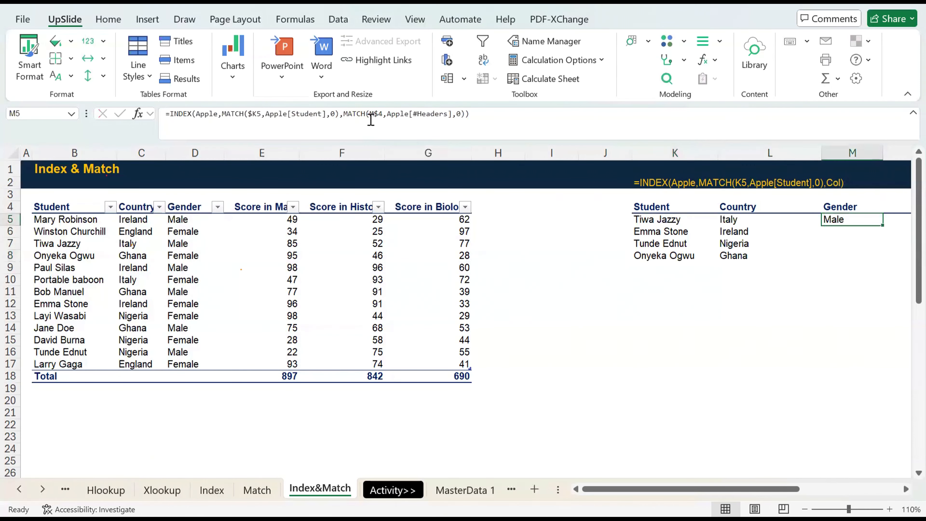
Copy the formula in L5 and paste it over L5:P8 to fill the whole lookup table.
key(Left)
key(ctrl+c)
key(shift+Down)
key(shift+Down)
key(shift+Down)
key(shift+Right)
key(shift+Right)
key(shift+Right)
key(shift+Right)
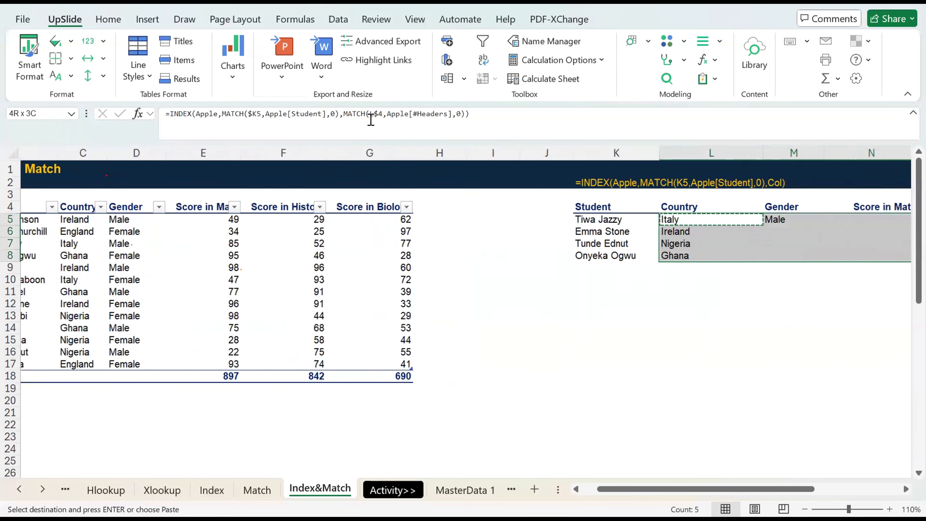
key(ctrl+v)
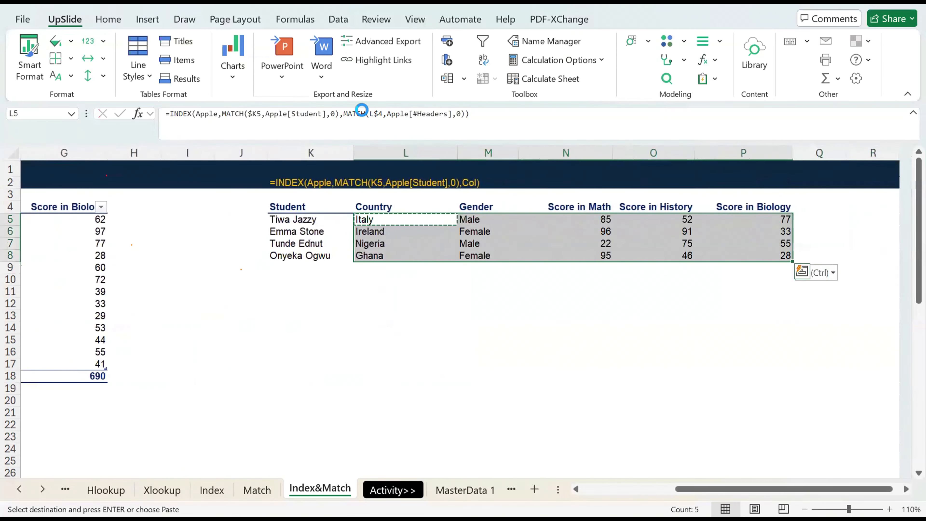
Look across row 5 of the Apple table and the lookup table, ending on L5 with copy mode cleared.
key(Left)
key(Left)
key(Left)
key(Left)
key(Left)
key(Left)
key(Left)
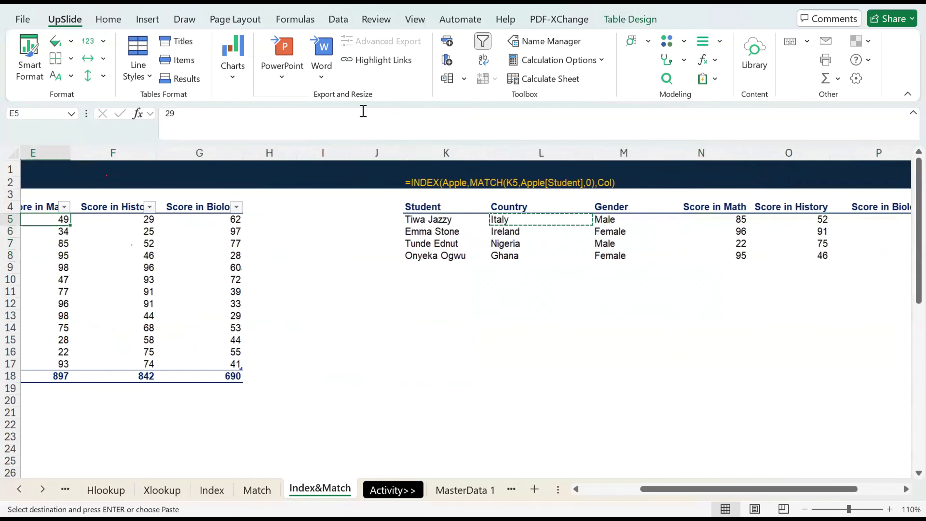
key(Right)
key(Right)
key(Right)
key(Right)
key(Right)
key(Right)
key(Right)
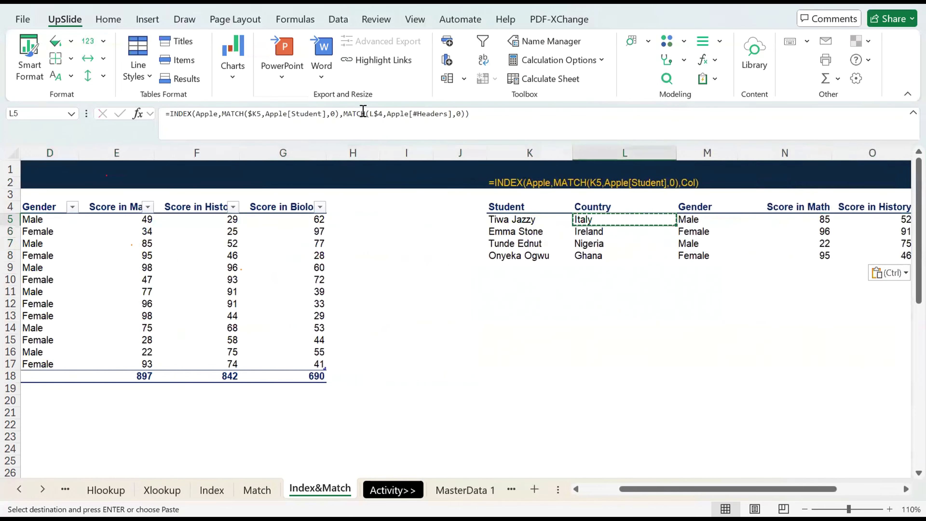
key(Escape)
Examine the lookup values and the Apple[Student] and Apple[#Headers] arrays in L5's two MATCH functions.
key(F2)
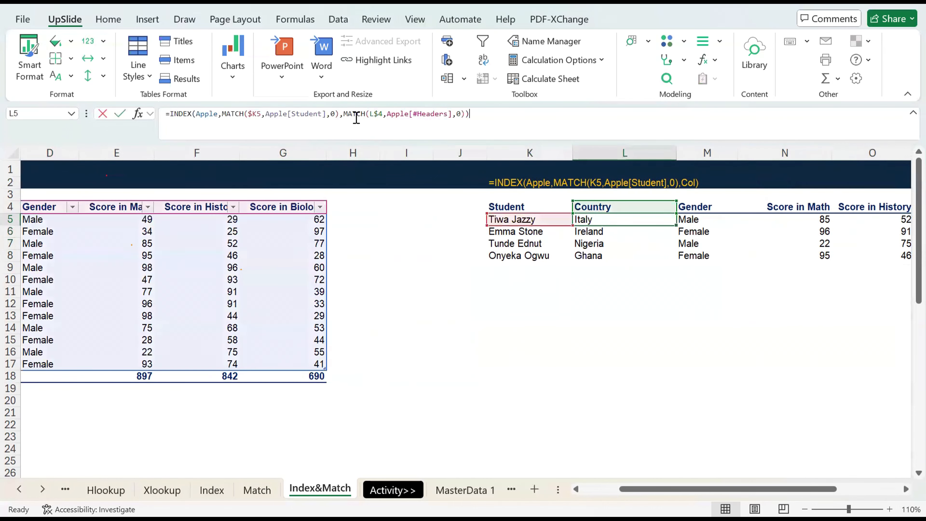
click(356, 116)
key(Escape)
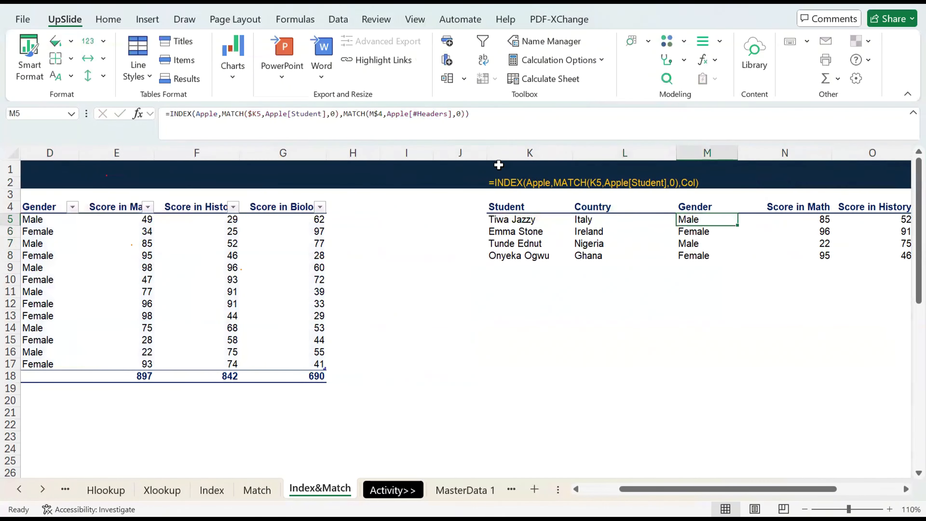
click(288, 129)
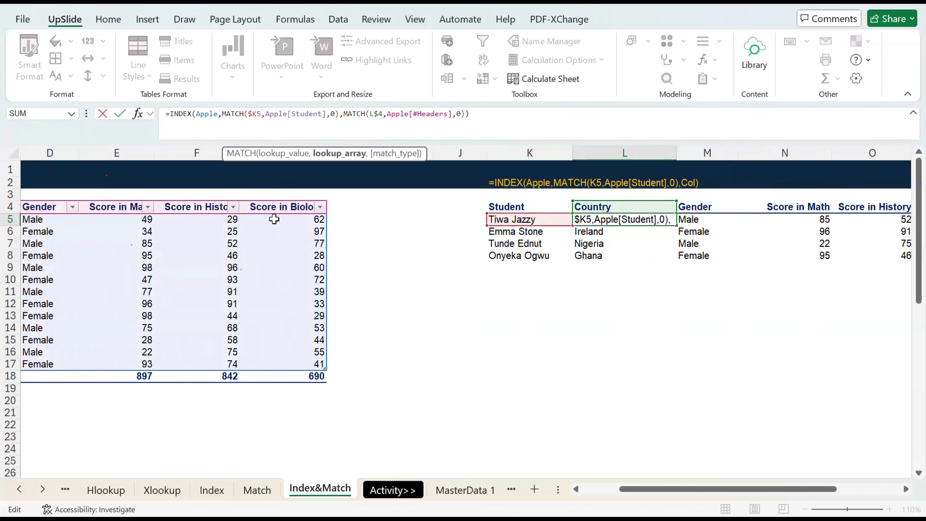
scroll(138, 268, left, 3)
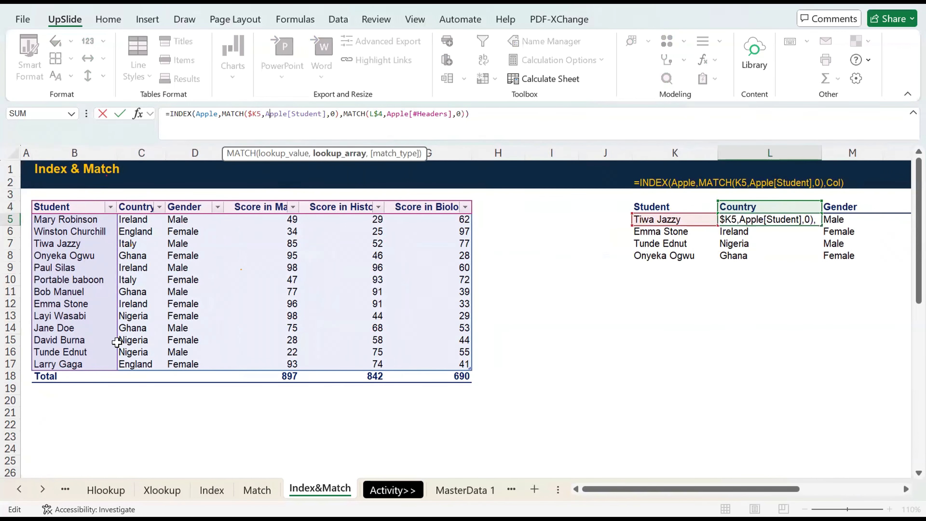
key(Escape)
click(391, 130)
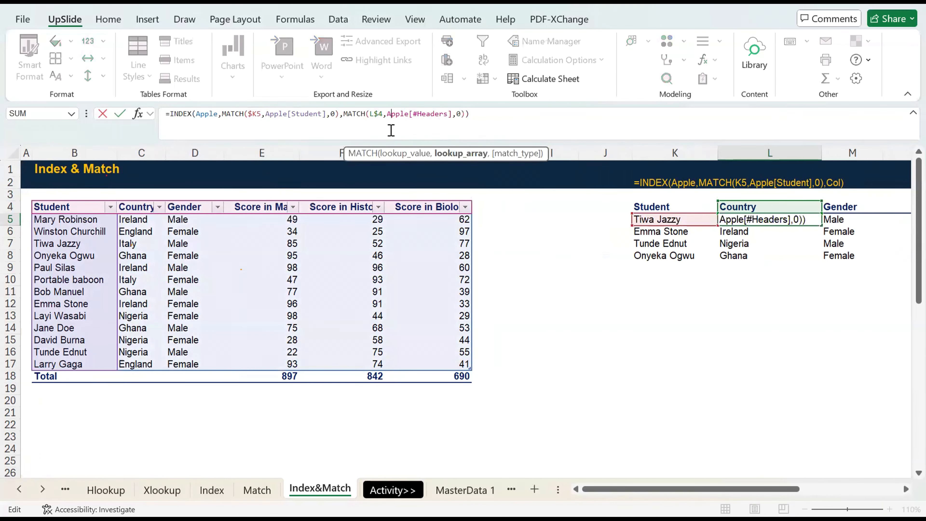
key(Escape)
Review the filled results along row 5 of the lookup table.
key(Right)
key(Right)
key(Right)
key(Right)
key(Right)
key(Left)
key(Left)
key(Left)
key(Left)
key(Left)
key(Left)
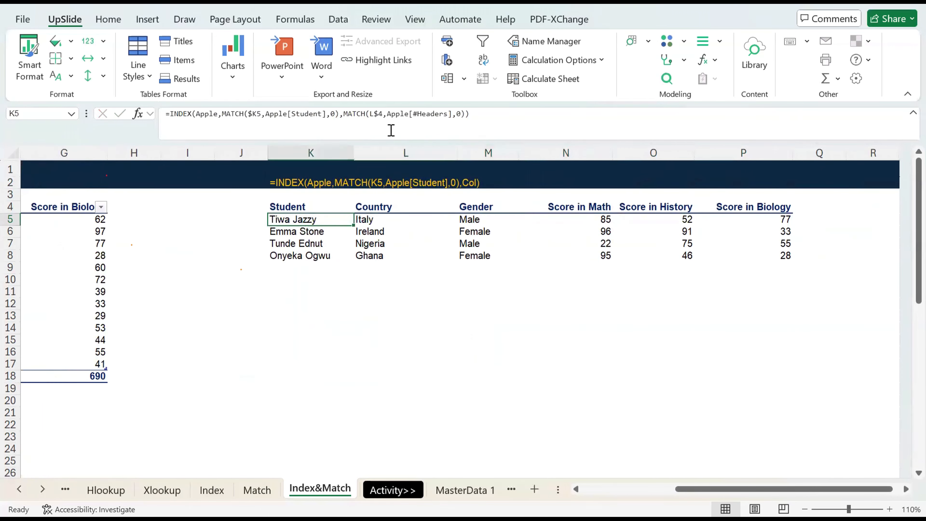
Look across row 5 between the lookup table and the Apple table's first student entry.
key(Left)
key(Left)
key(Left)
key(Left)
key(Left)
key(Left)
key(Left)
key(Left)
key(Left)
key(Left)
key(Right)
key(Right)
key(Right)
key(Right)
key(Right)
key(Right)
key(Right)
key(Right)
key(Right)
key(Right)
key(Right)
key(Right)
key(Right)
key(Right)
key(Right)
key(Right)
key(Right)
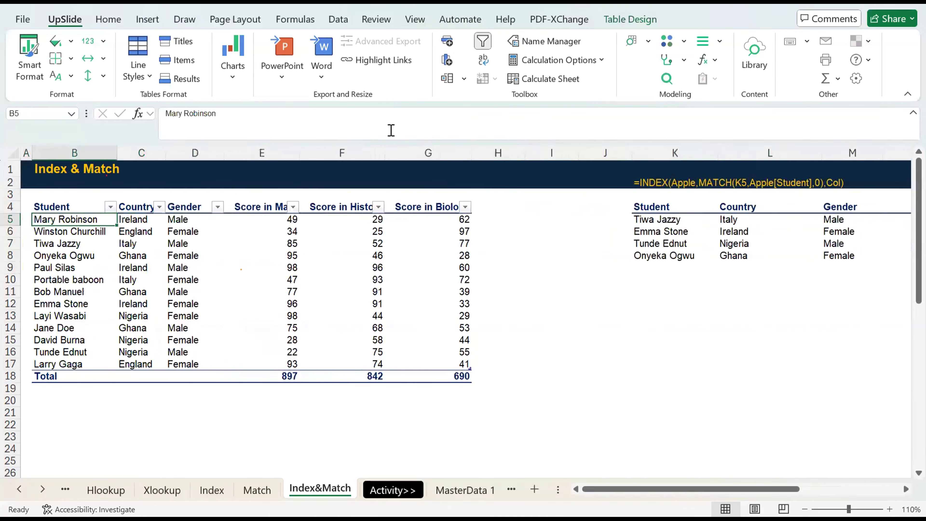
key(Left)
key(Left)
key(Left)
key(Left)
key(Left)
key(Left)
key(Left)
key(Left)
key(Left)
key(Left)
key(Left)
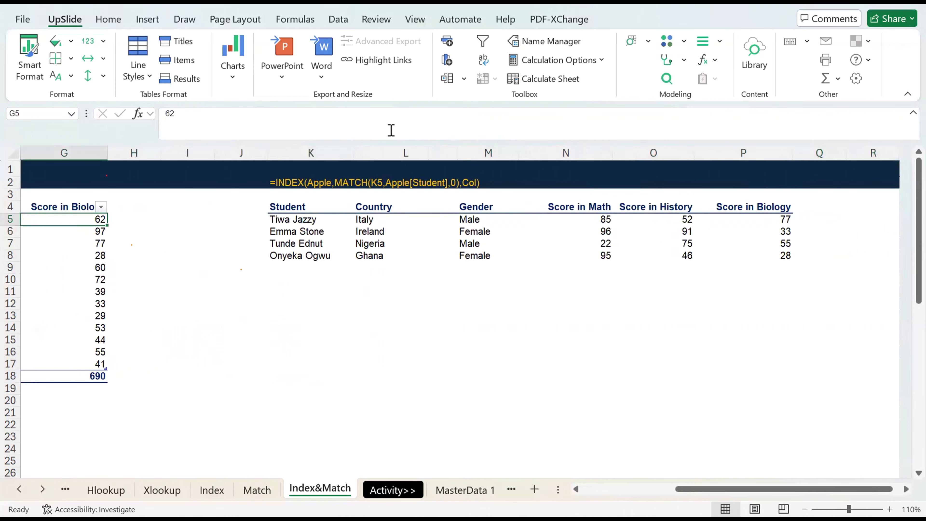
Clear the formulas from L5:P8 of the lookup table, keeping the student names and headers.
key(Right)
key(Right)
key(Right)
key(Right)
key(Right)
key(shift+Down)
key(shift+Down)
key(shift+Down)
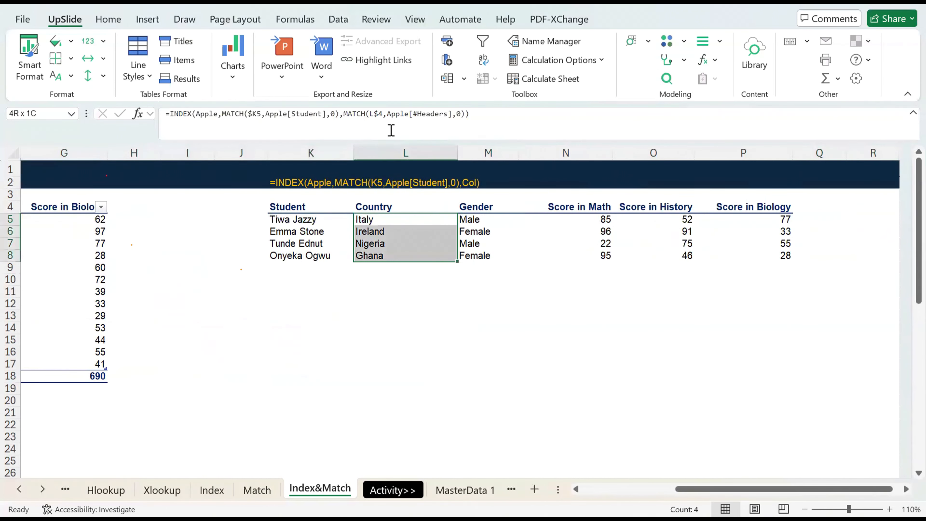
key(shift+Right)
key(shift+Right)
key(shift+Right)
key(shift+Right)
key(Delete)
key(Up)
key(Up)
key(Up)
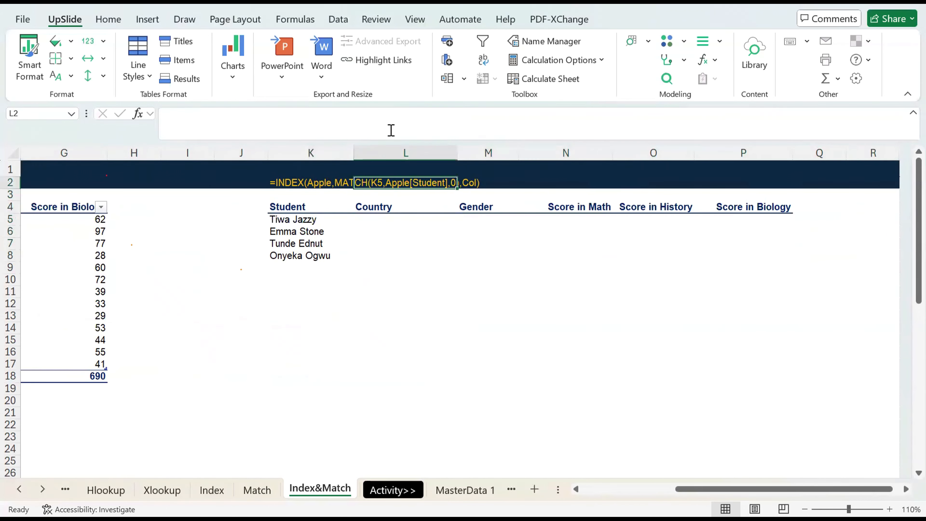
key(Left)
drag(391, 130, 155, 116)
key(Delete)
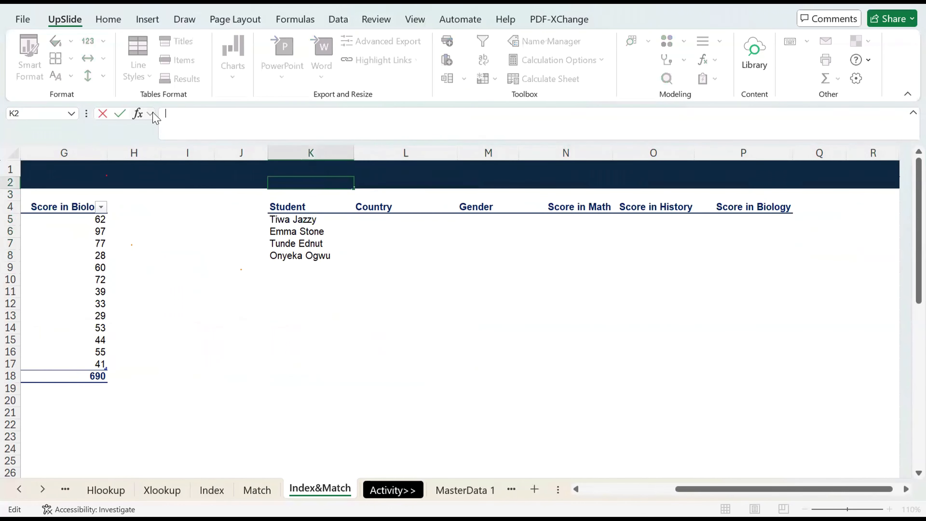
text('=)
key(ctrl+v)
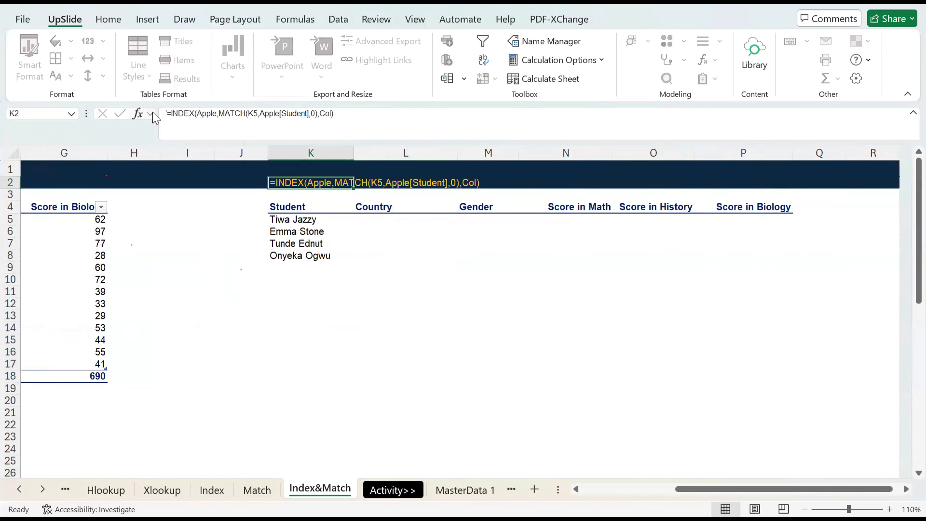
Replace the formula note in K2 with the start of an INDEX formula using the whole Apple table as its array.
text(=)
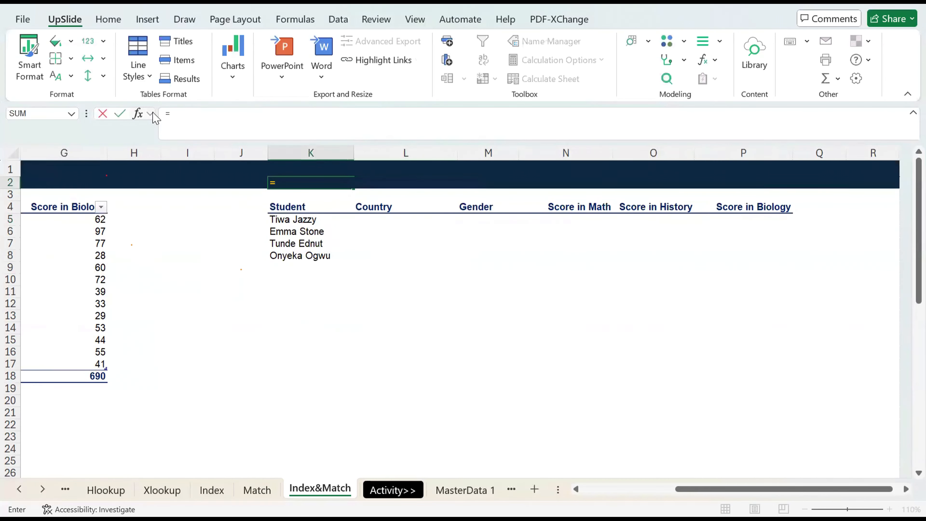
text(INDEX()
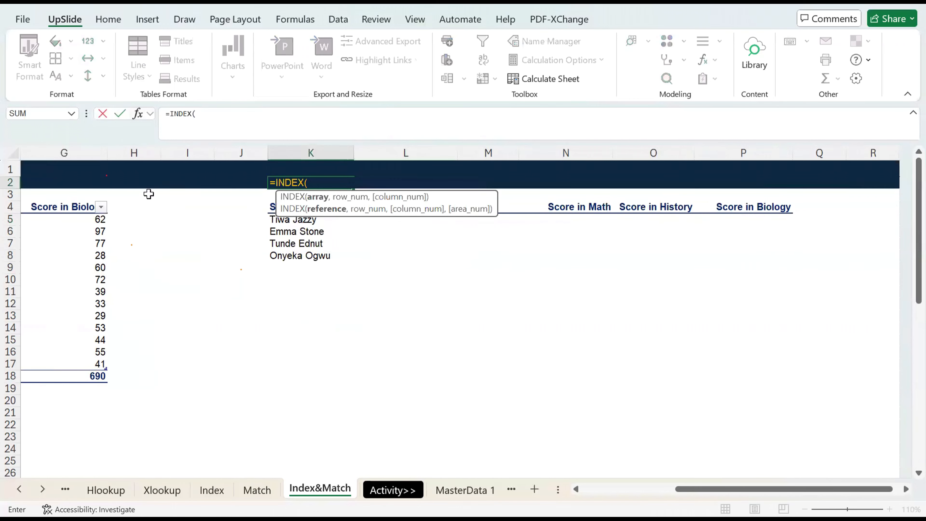
scroll(182, 265, left, 6)
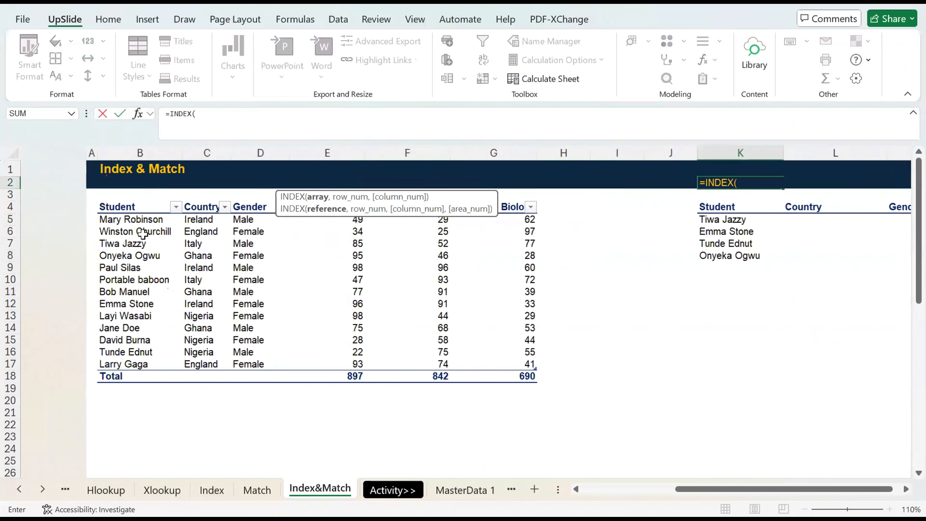
click(57, 205)
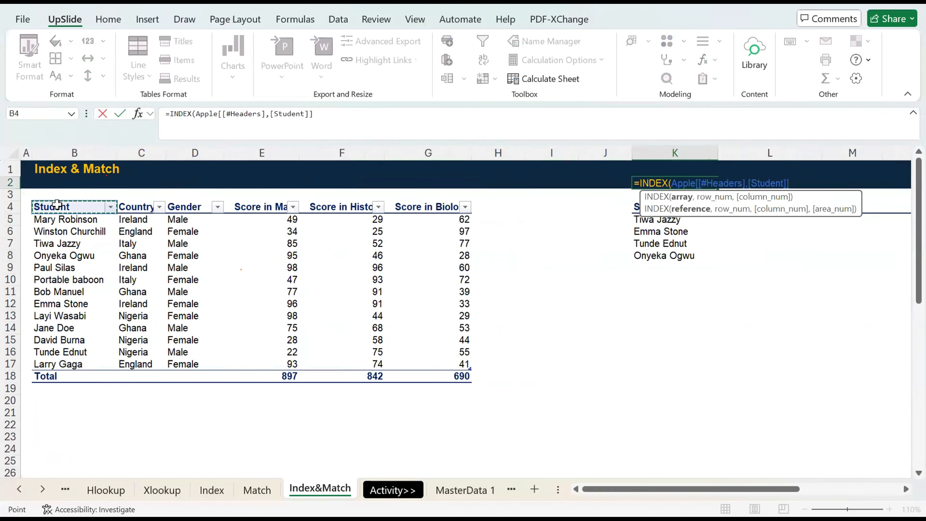
drag(337, 115, 198, 116)
text(Ap)
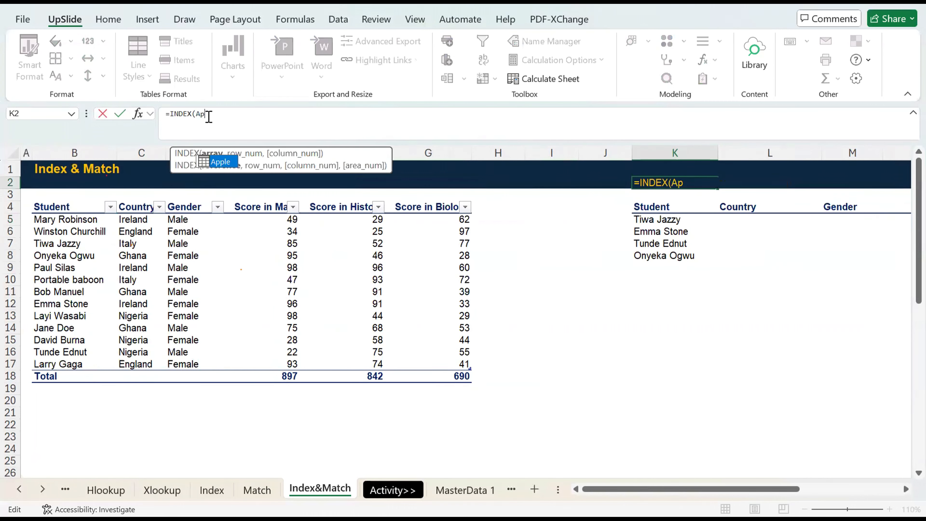
key(BackSpace)
key(BackSpace)
text(a)
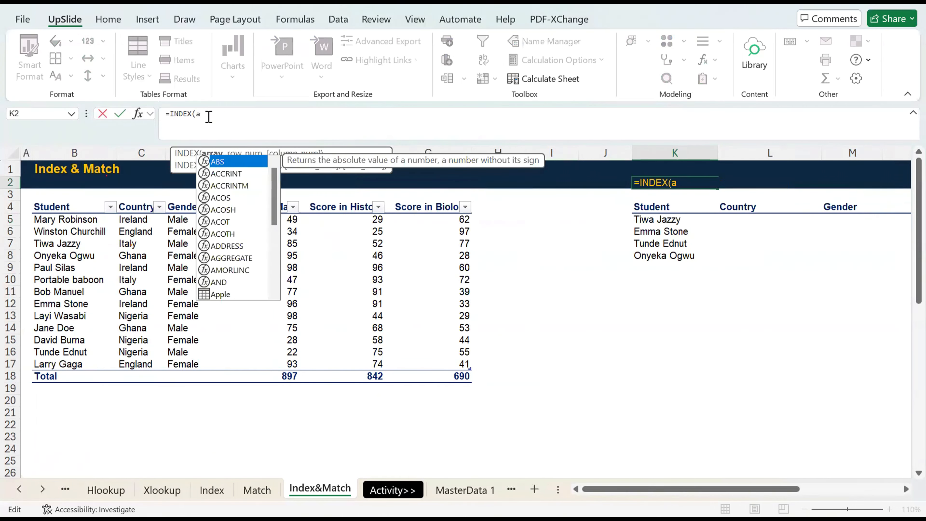
text(p)
key(Tab)
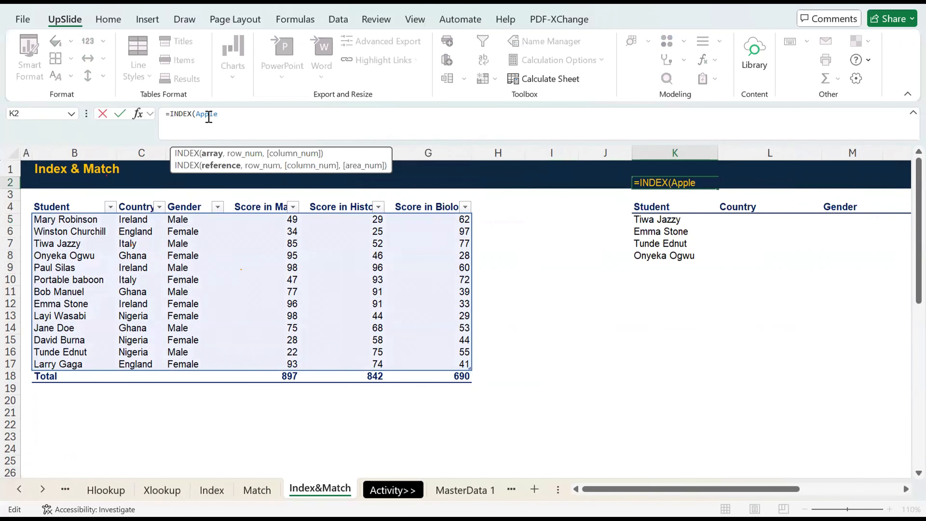
text(,)
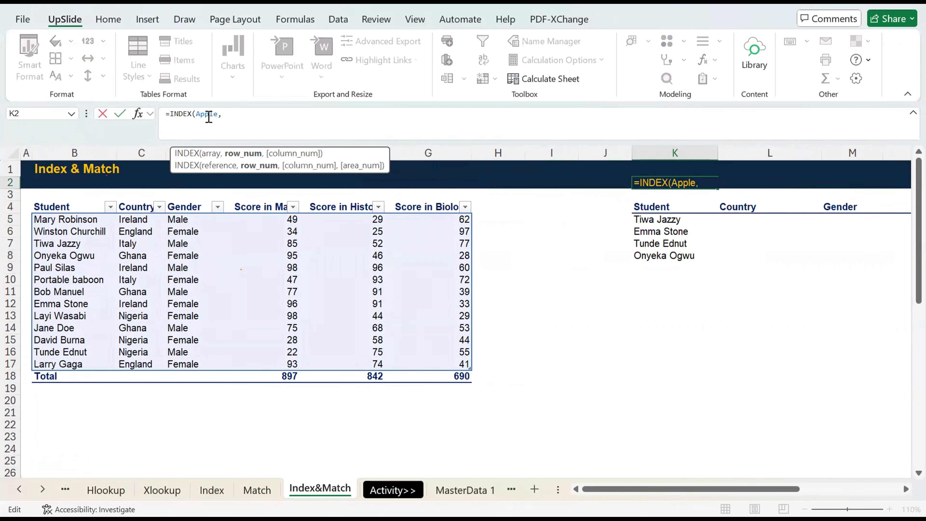
text(Row)
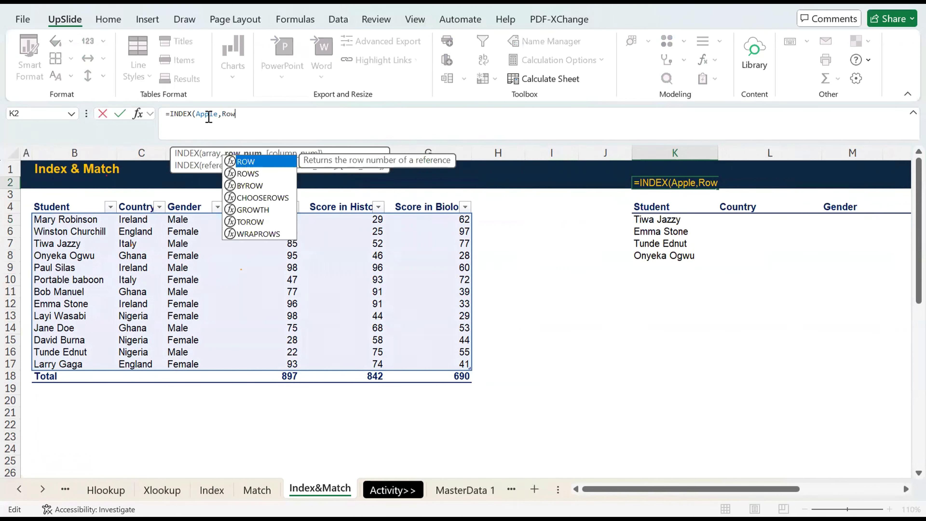
text(,Col Num)
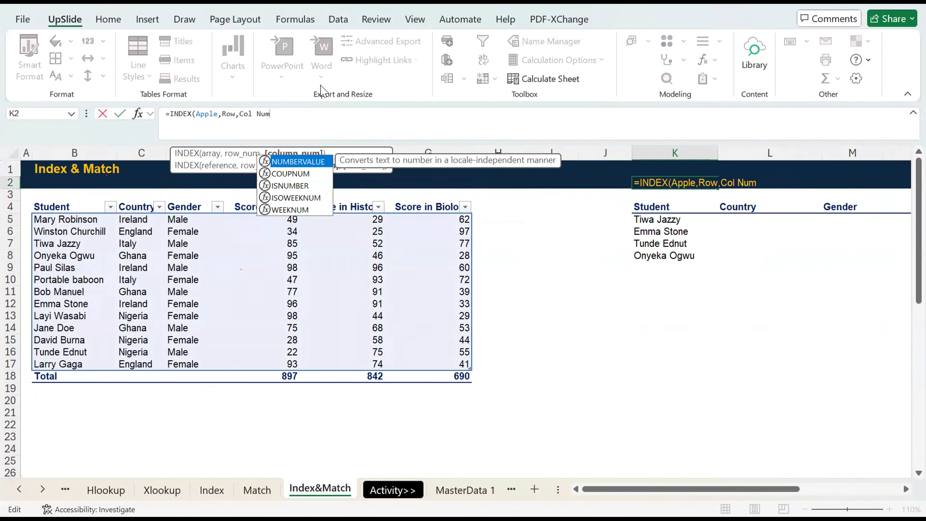
Complete the K2 note as the text =INDEX(Apple,Row Num,Col Num), using Row Num and Col Num as placeholders.
key(Left)
key(Left)
key(Left)
key(Left)
key(Left)
key(Left)
key(Left)
key(Left)
text(Num)
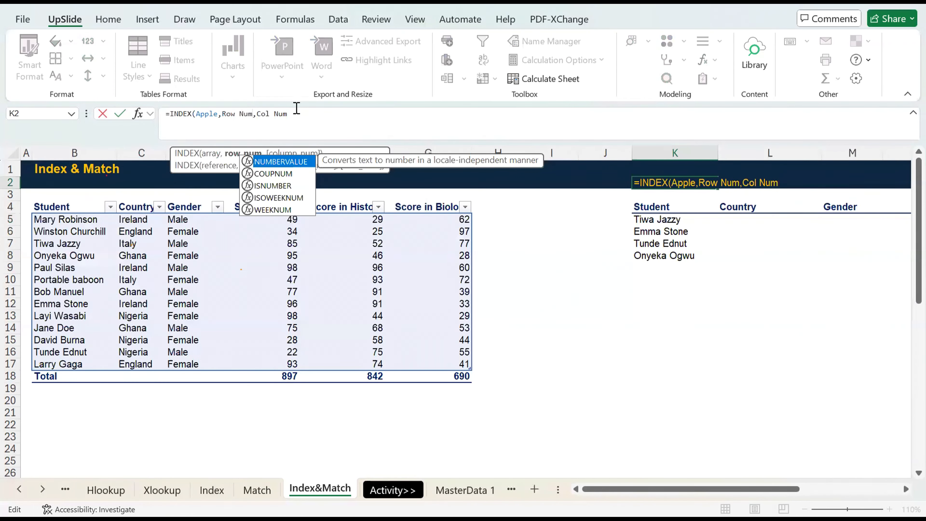
click(302, 111)
text())
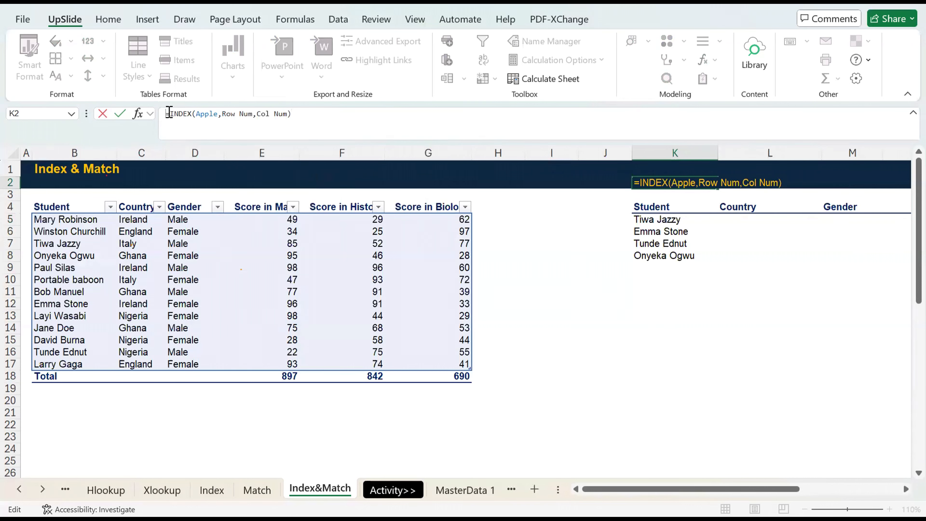
key(Return)
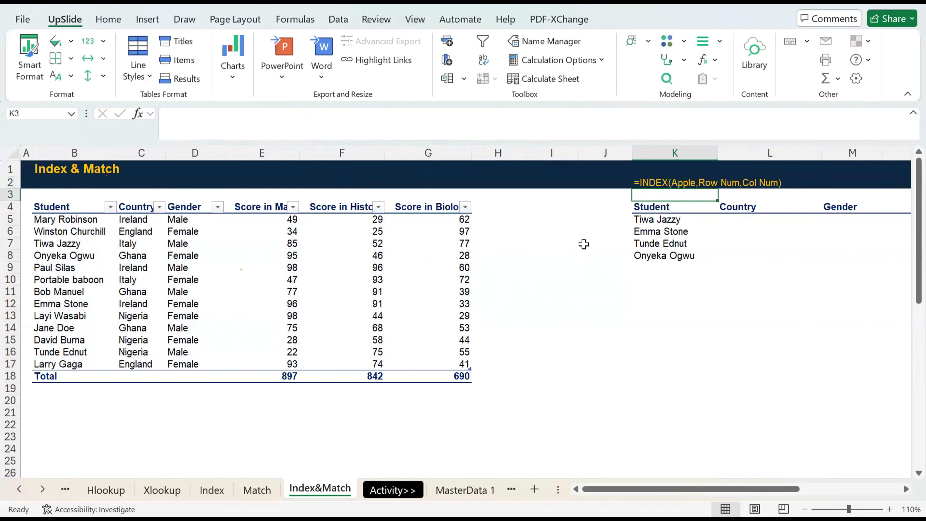
Examine the lookup table's student names and Country and Gender headers alongside the Apple table's Student column.
key(Up)
key(Up)
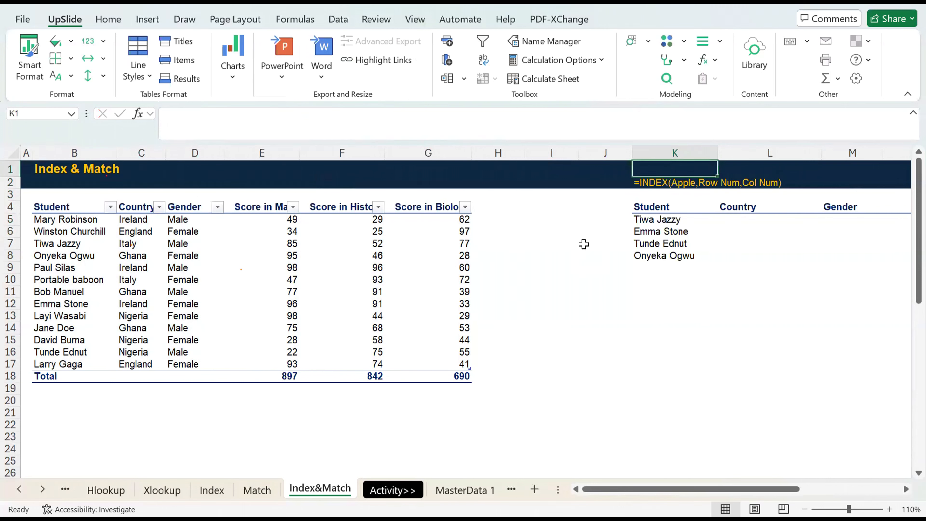
click(662, 223)
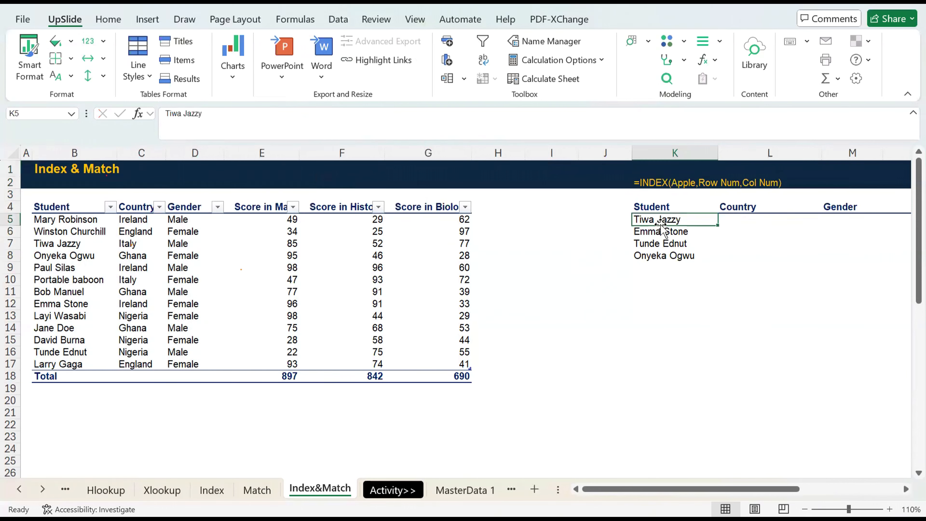
ctrl+click(733, 206)
scroll(757, 205, right, 1)
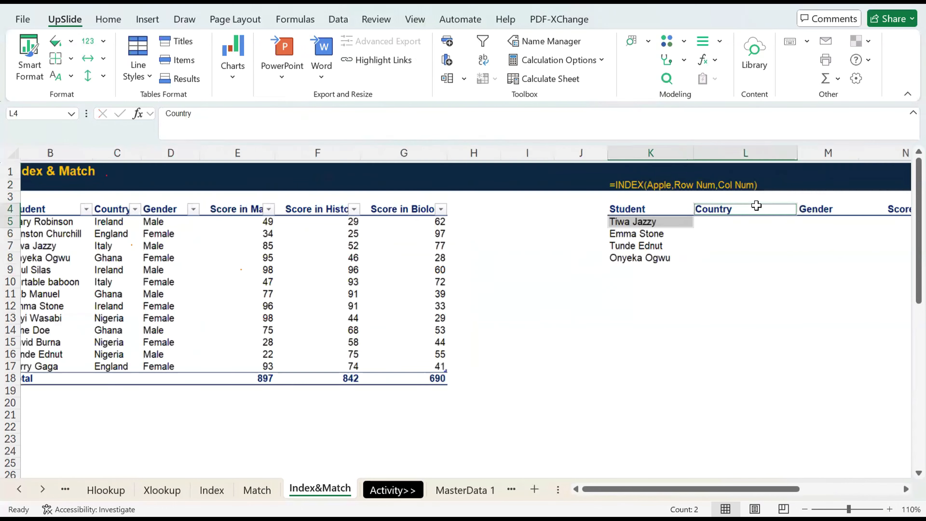
scroll(756, 206, right, 1)
click(632, 220)
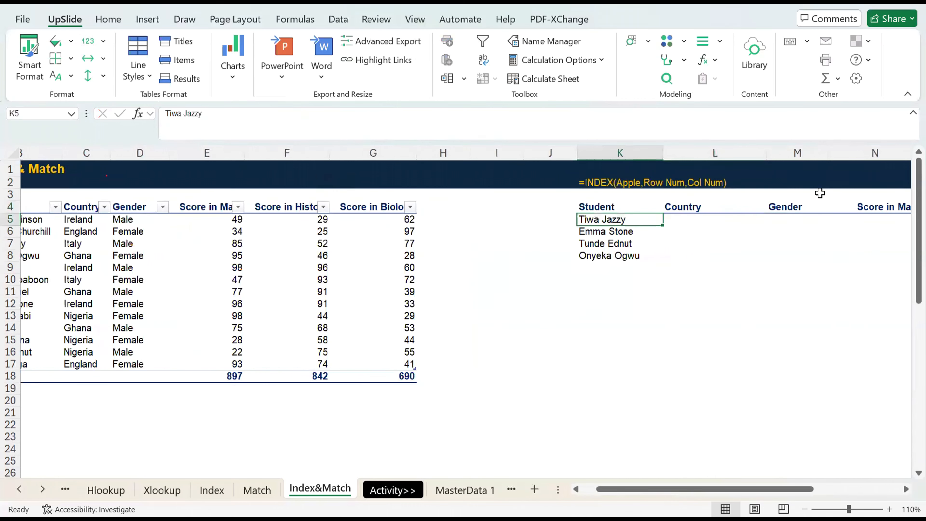
click(808, 203)
click(610, 234)
key(Up)
key(Up)
key(Down)
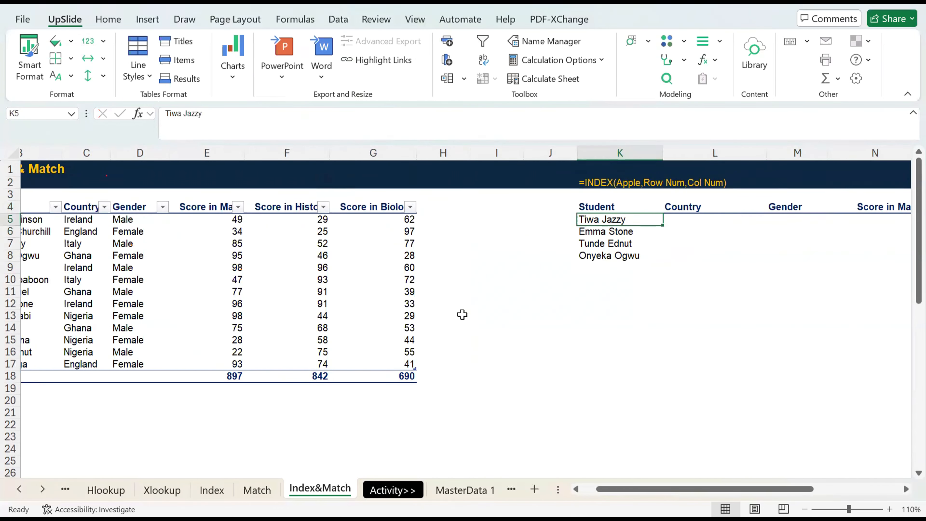
scroll(461, 314, left, 1)
click(81, 219)
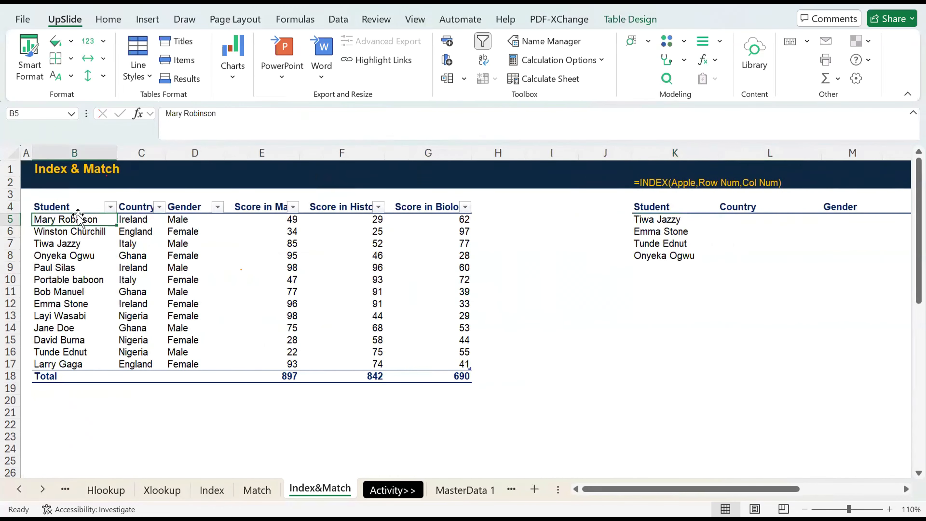
key(Down)
key(Down)
key(Down)
key(Down)
key(Down)
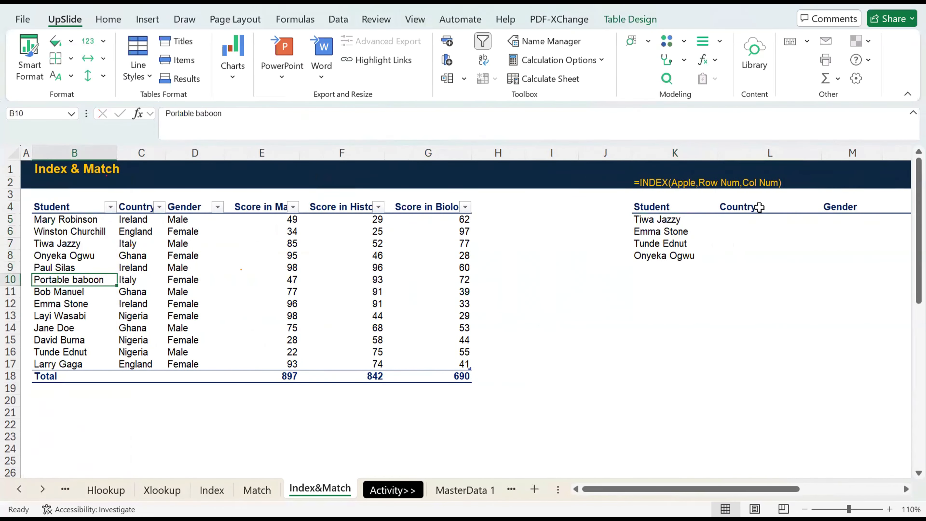
Review the lookup table's headers in row 4 from Country to Score in Biology.
click(752, 208)
scroll(750, 211, right, 3)
key(Right)
key(Right)
key(Right)
key(Right)
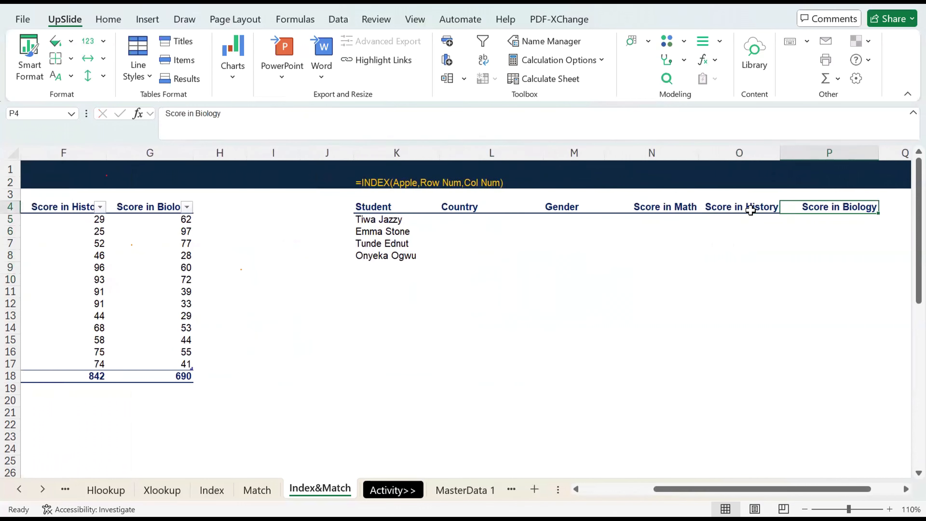
key(Left)
key(Left)
key(Left)
key(Left)
key(Left)
key(Right)
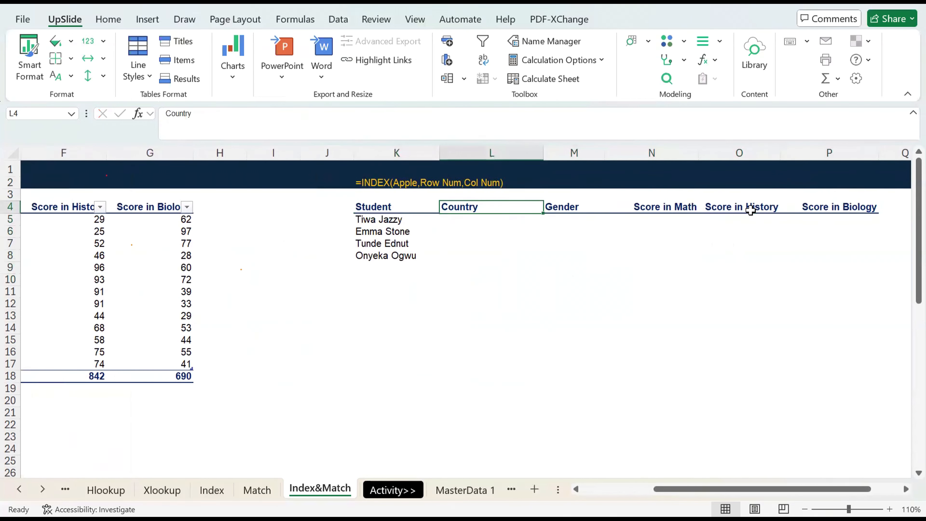
Examine how the student names in column K and the headers in row 4 relate to the empty result cells.
key(Down)
key(Left)
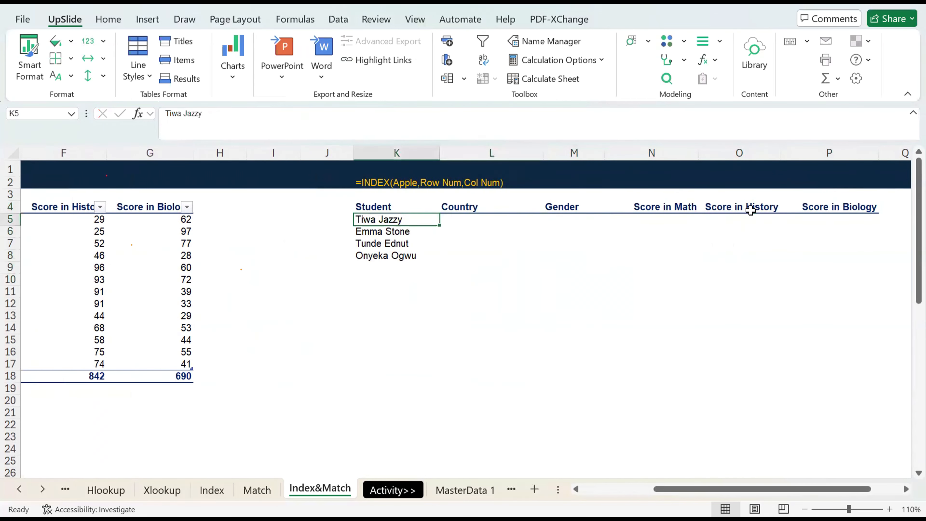
key(Down)
key(Down)
key(Up)
key(Up)
key(Down)
key(Down)
key(Up)
key(Up)
key(Up)
key(Right)
key(Right)
key(Down)
key(Left)
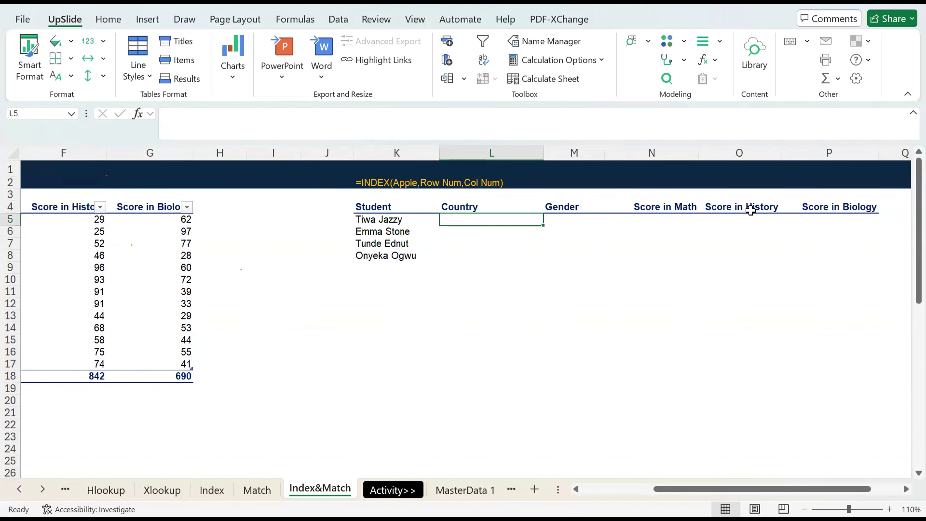
key(Left)
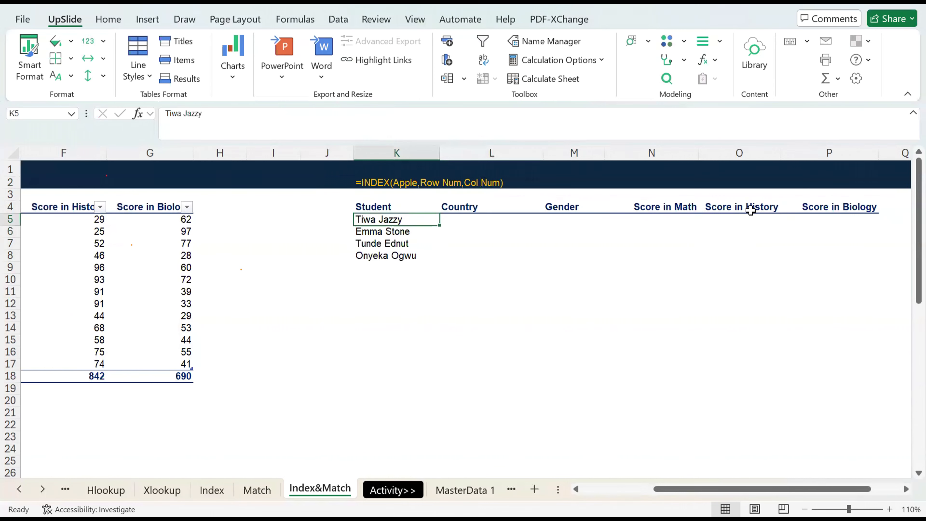
Enter =MATCH(K5,Apple[Student]) in L5 to look up the first student's row, leaving out the match type.
key(Right)
text(=)
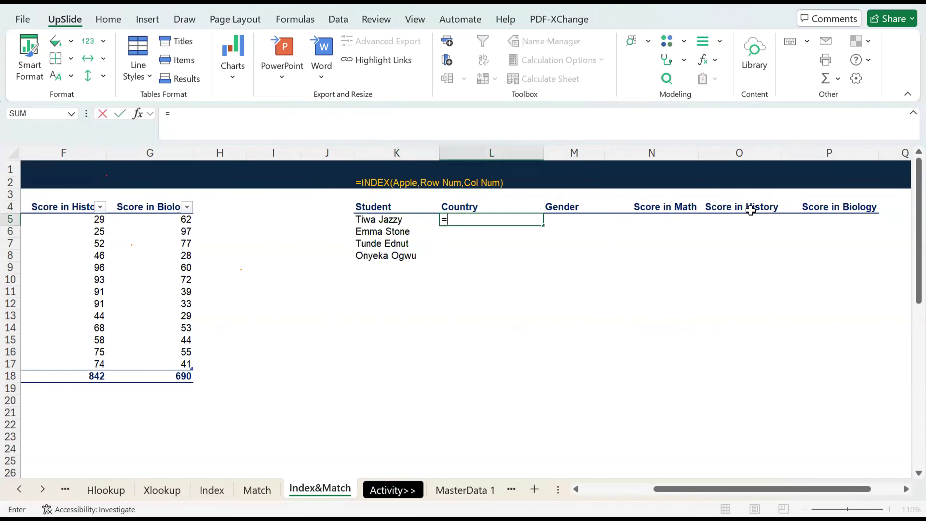
text(MATCH()
key(Left)
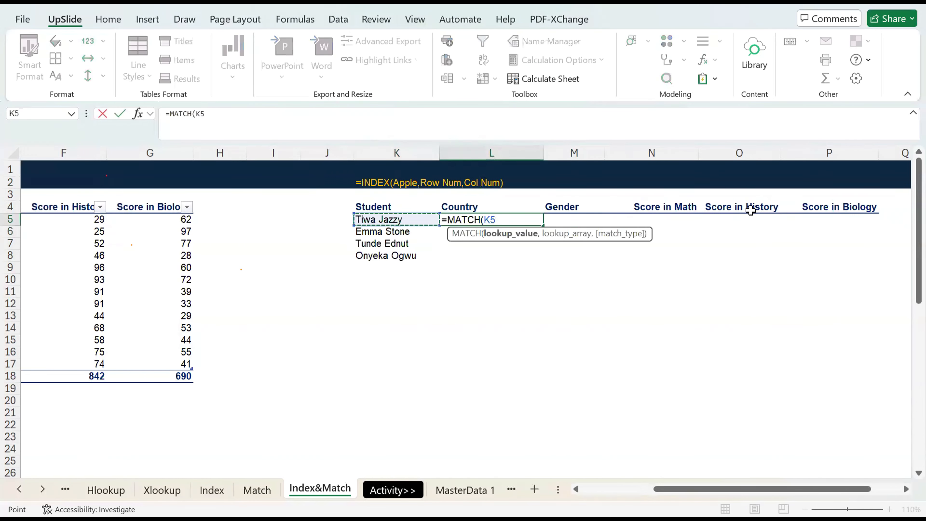
text(,)
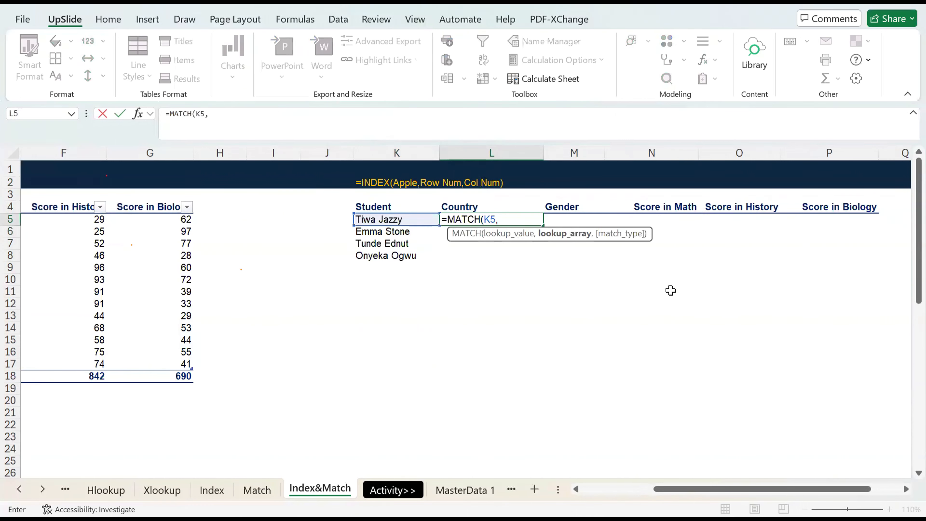
scroll(670, 291, left, 5)
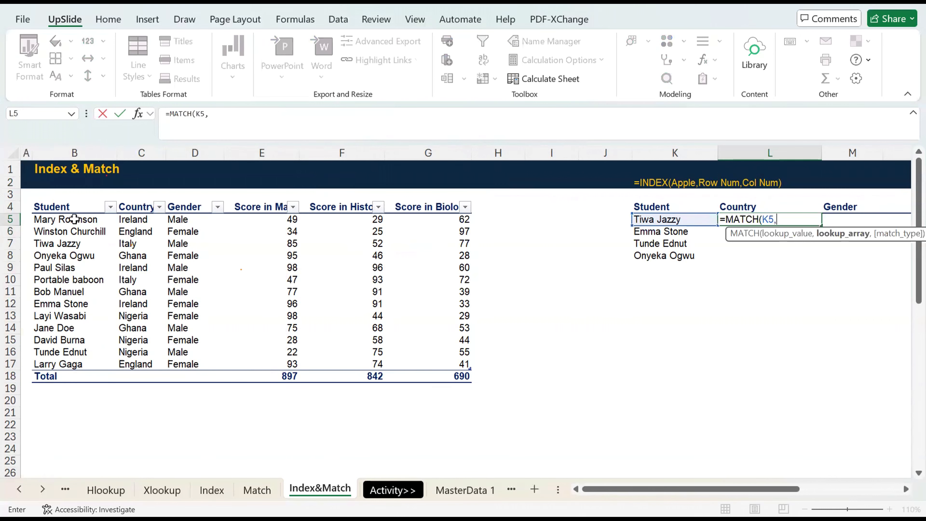
drag(74, 219, 82, 367)
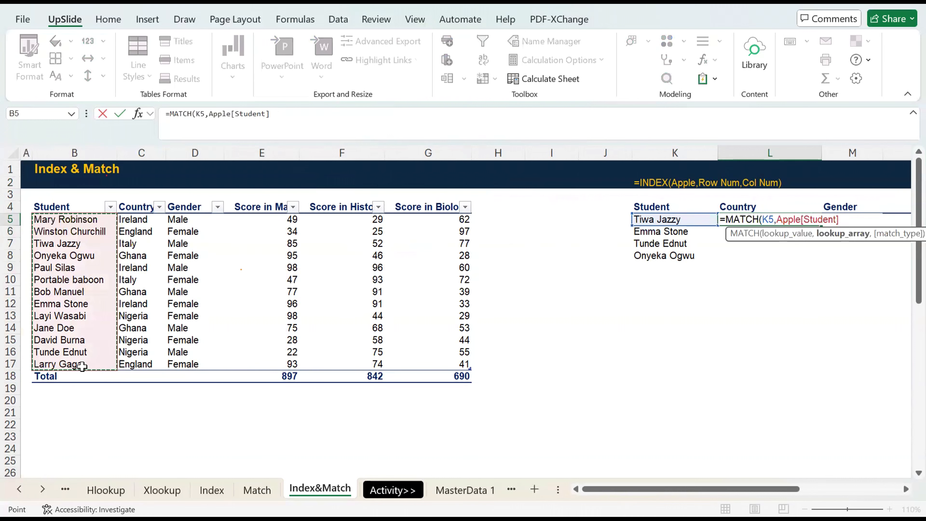
text(,)
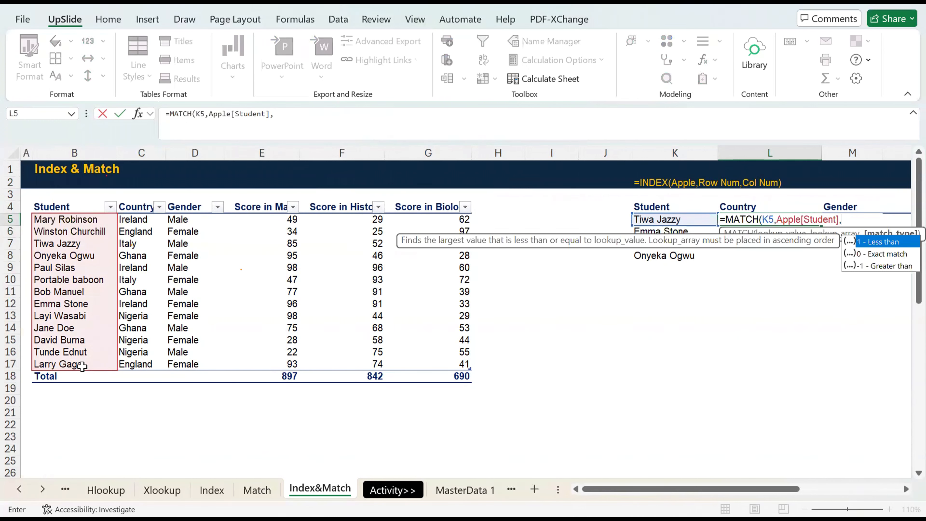
key(BackSpace)
key(Return)
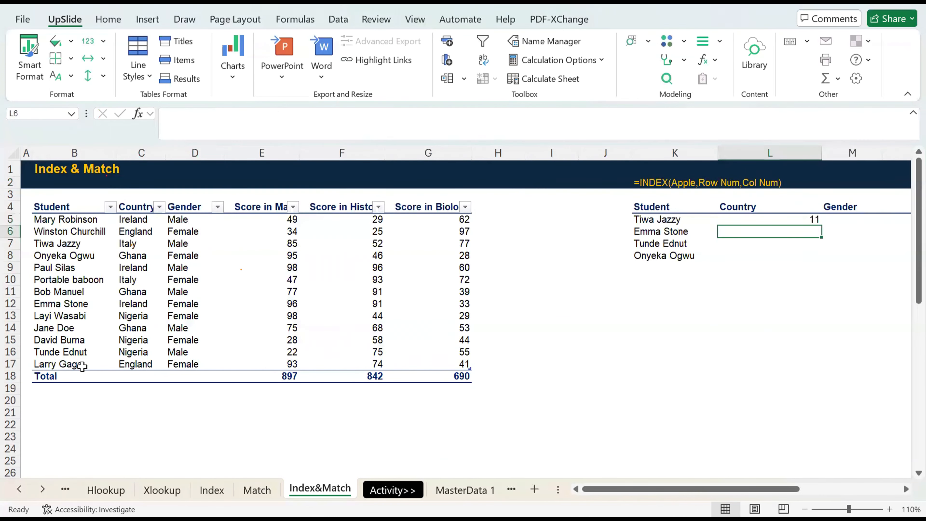
Add the exact-match argument 0 to L5's formula so it reads =MATCH(K5,Apple[Student],0).
key(Up)
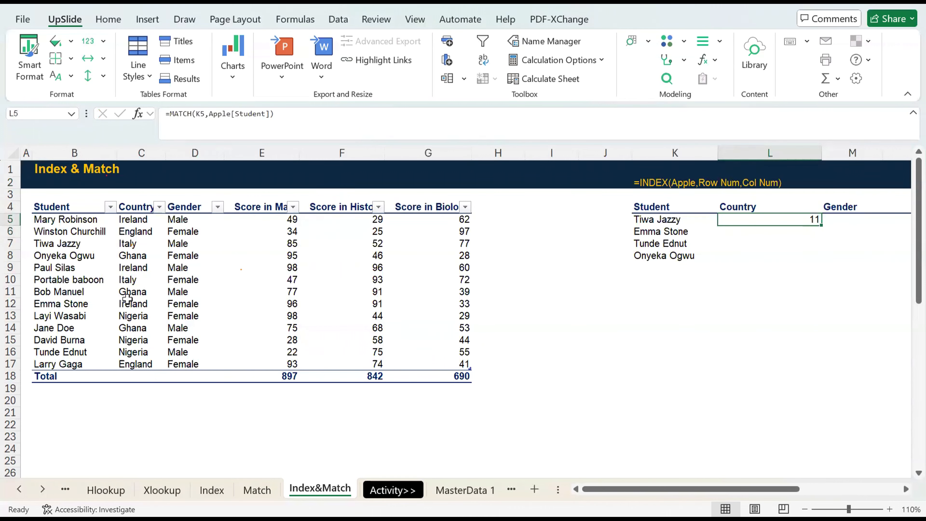
click(244, 118)
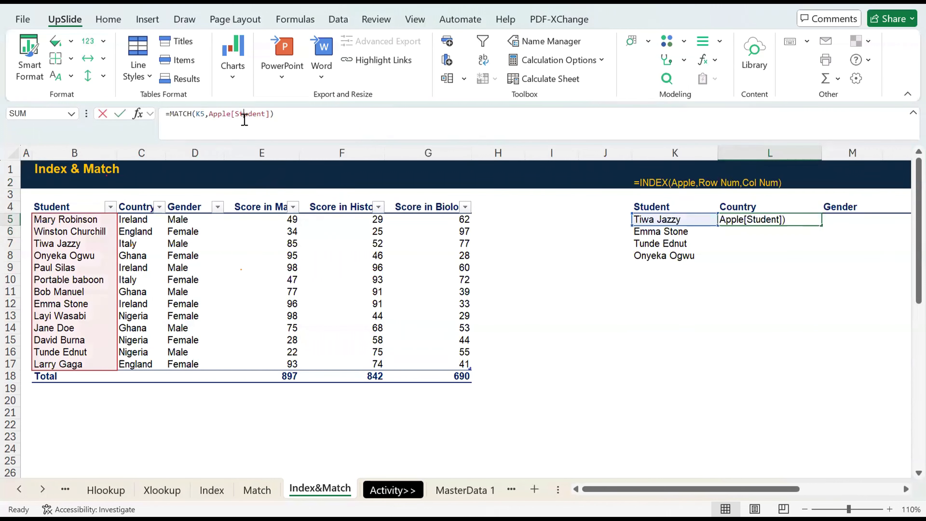
click(275, 114)
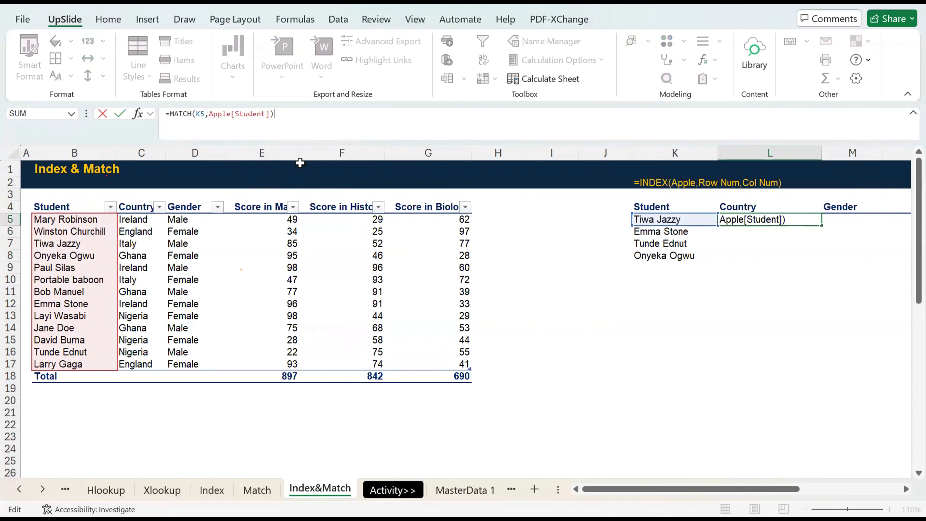
key(Left)
text(,)
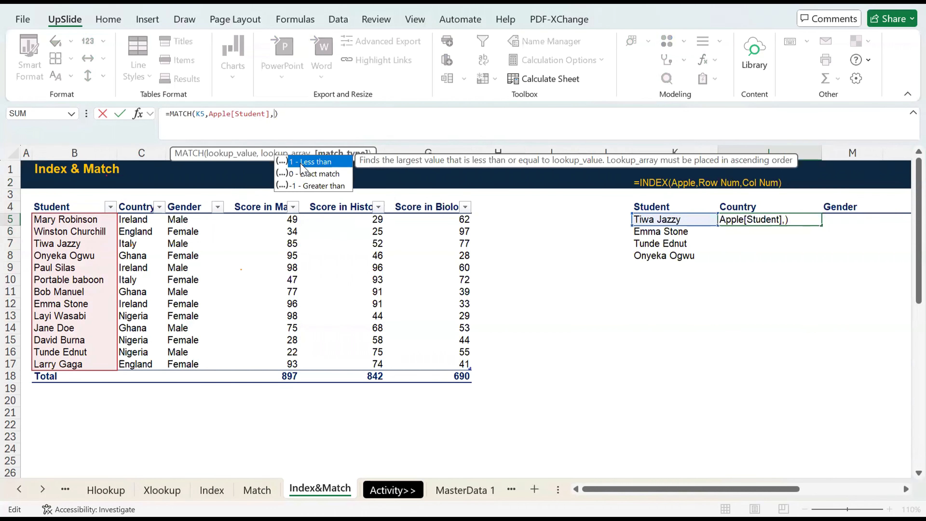
text(0)
key(ctrl+Return)
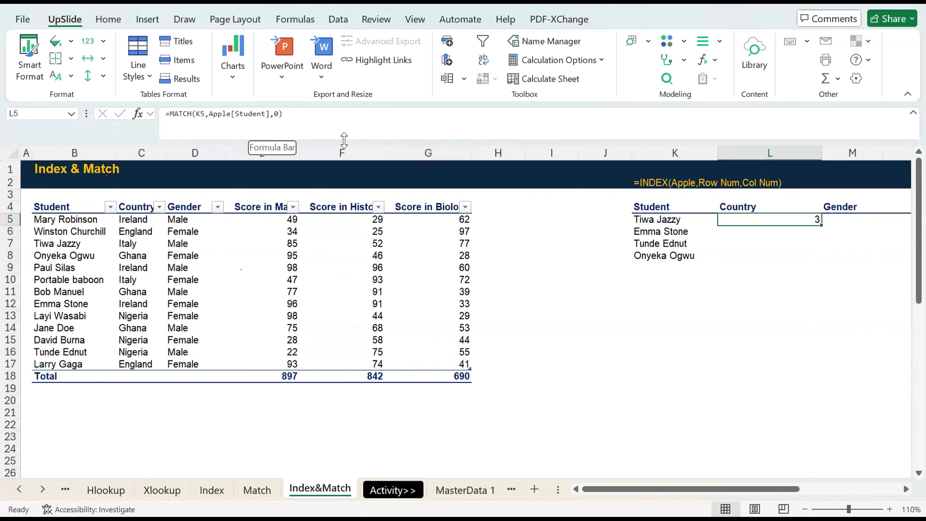
Copy MATCH(K5,Apple[Student],0) from L5 without its equals sign and substitute it for the Row Num placeholder in K2's note.
drag(308, 111, 170, 117)
key(ctrl+c)
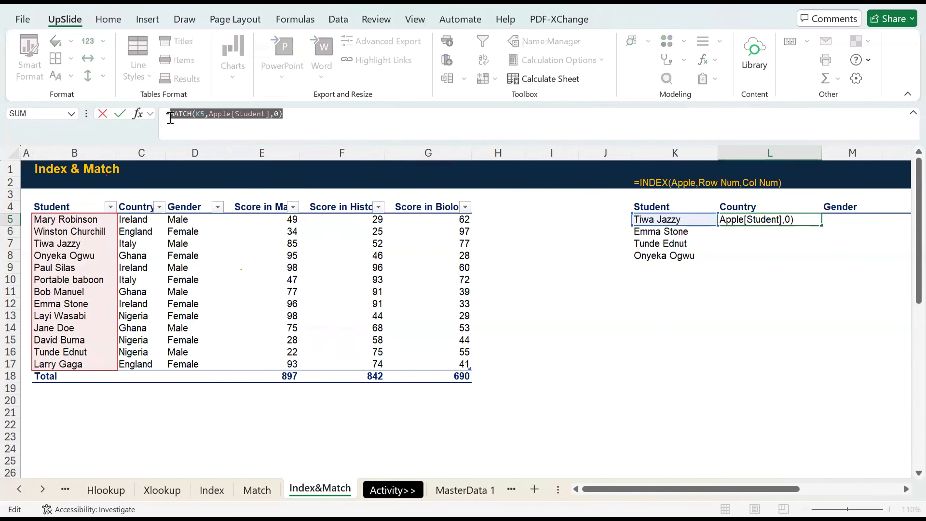
key(ctrl+Return)
key(Up)
key(Up)
key(Up)
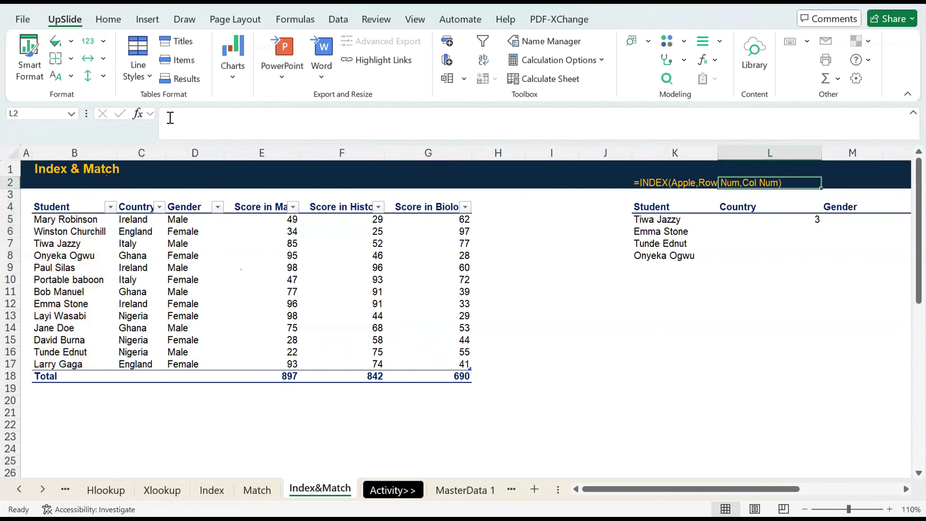
key(Left)
key(Up)
key(Down)
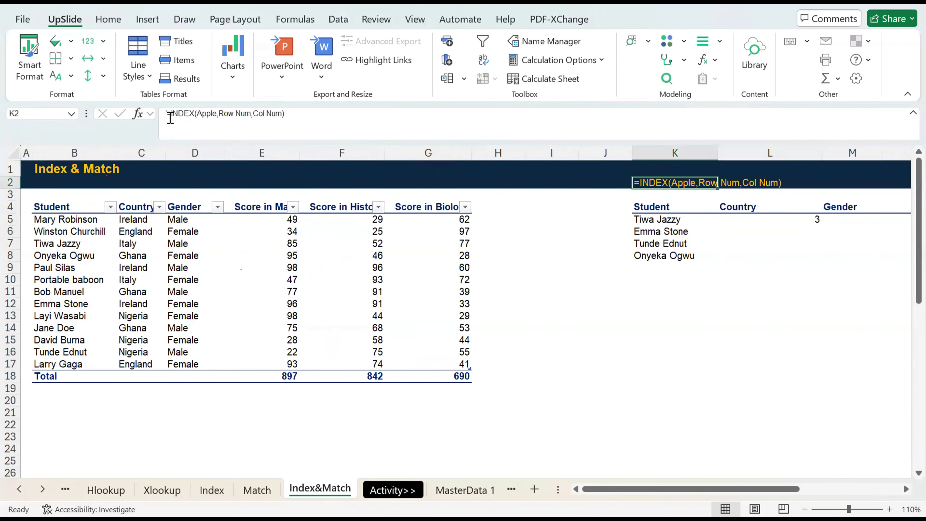
click(251, 116)
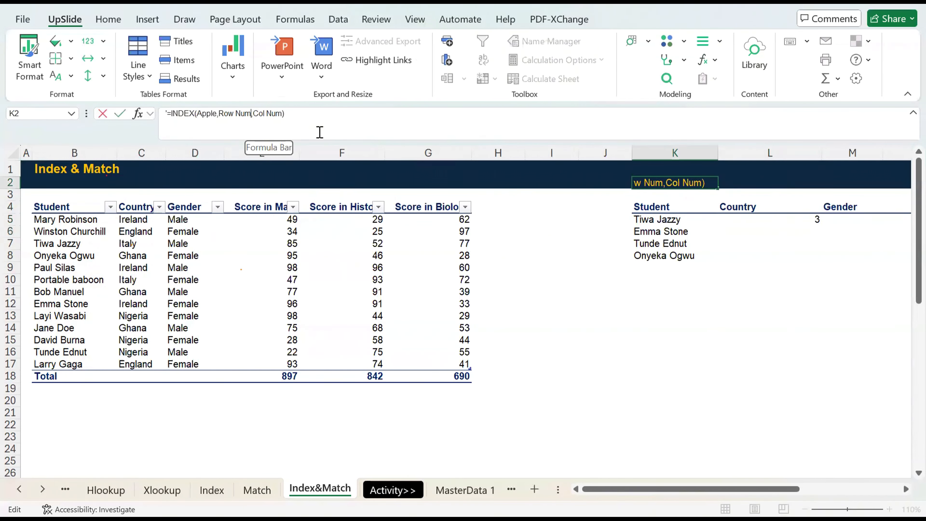
key(BackSpace)
key(BackSpace)
key(BackSpace)
key(BackSpace)
key(BackSpace)
key(BackSpace)
key(BackSpace)
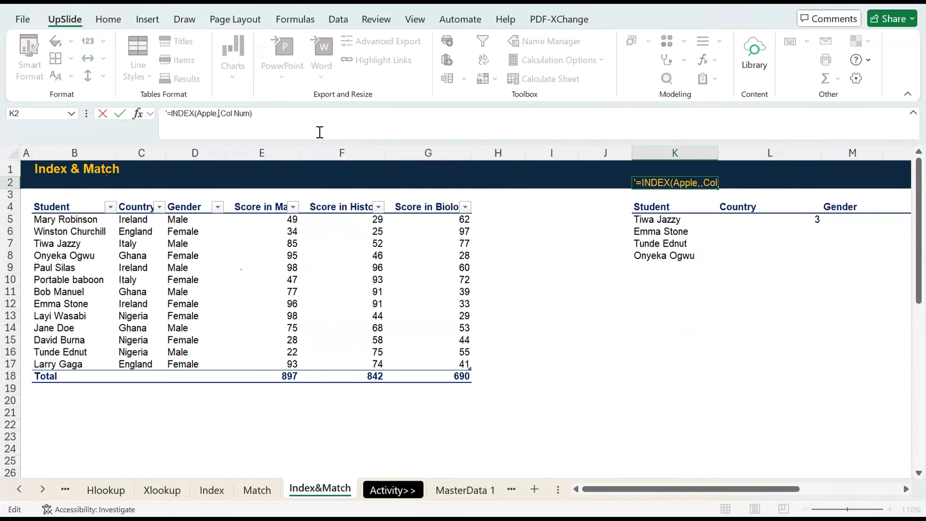
key(ctrl+v)
key(Return)
Clear the row MATCH formula from L5 under the Country header.
key(Down)
key(Down)
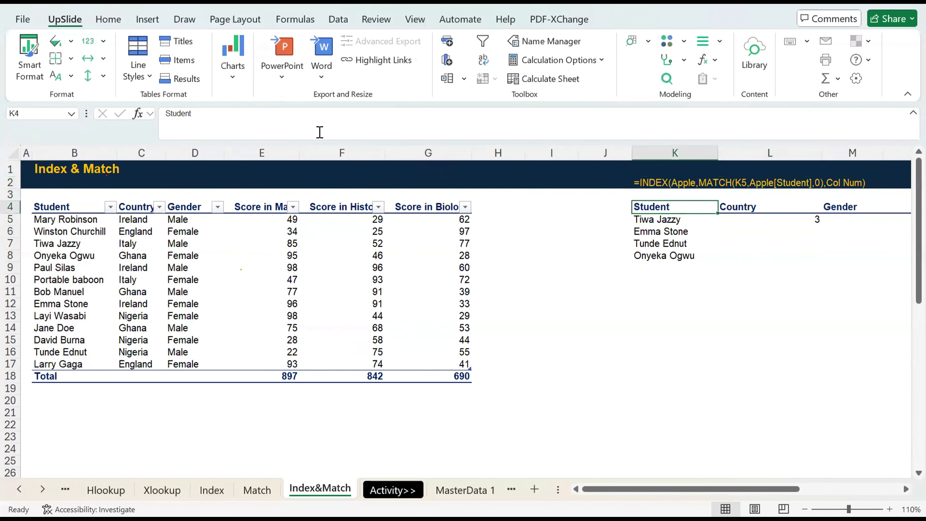
key(Right)
key(Delete)
key(Up)
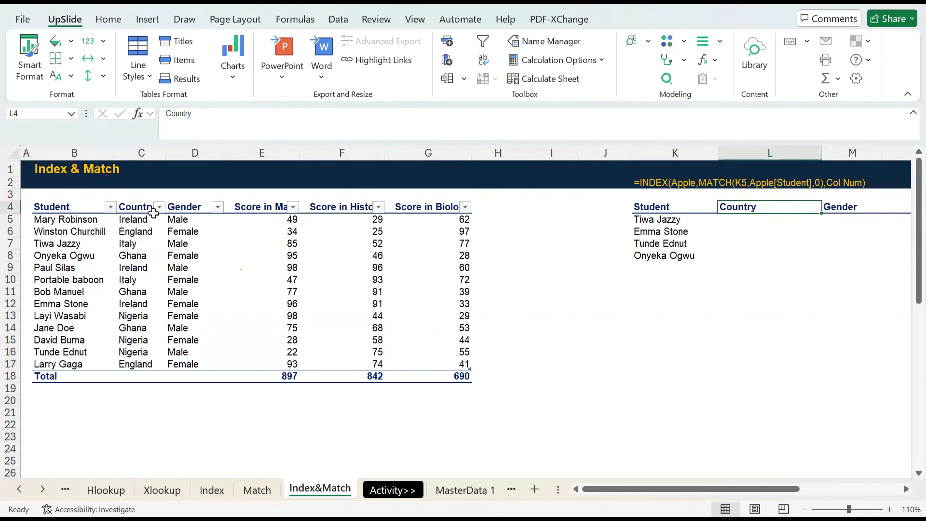
key(Down)
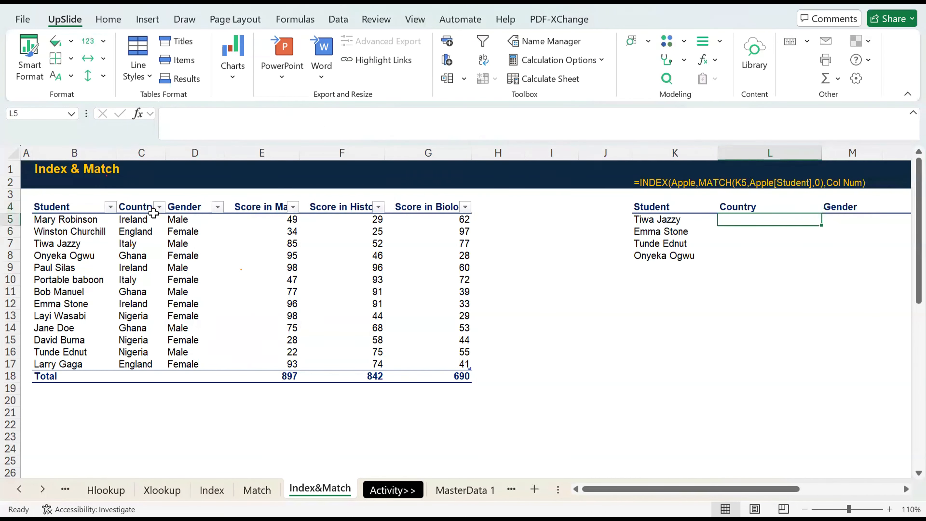
Enter =MATCH(L4,Apple[#Headers],0) in L5 to look up the Country header's column number.
text(=mat)
key(Tab)
key(Up)
text(,)
drag(73, 207, 456, 207)
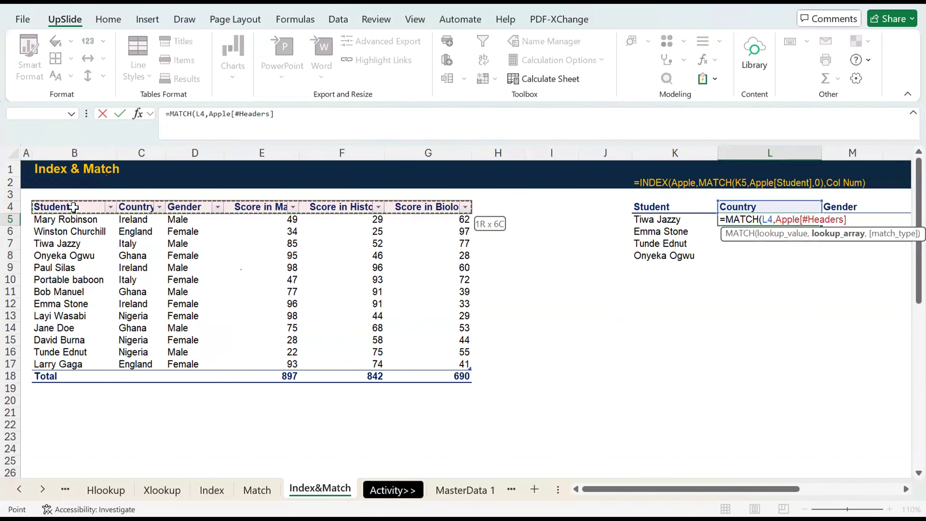
text(,0)
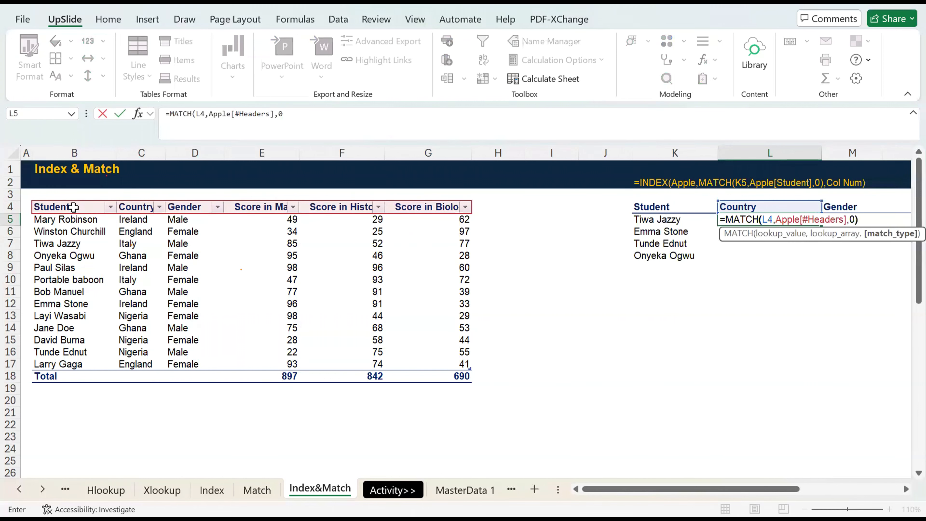
key(Return)
Test the header MATCH by filling it from L5 into M5, and clear M5 again.
key(Up)
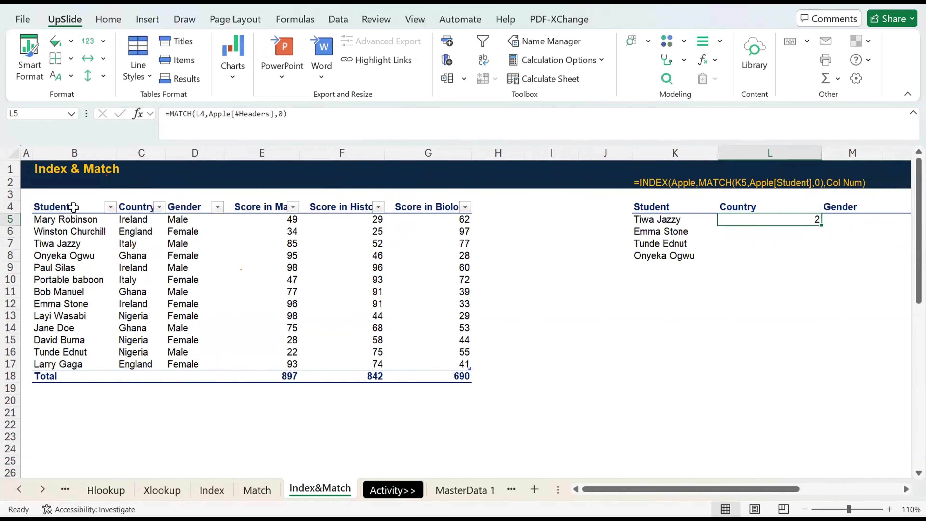
key(Right)
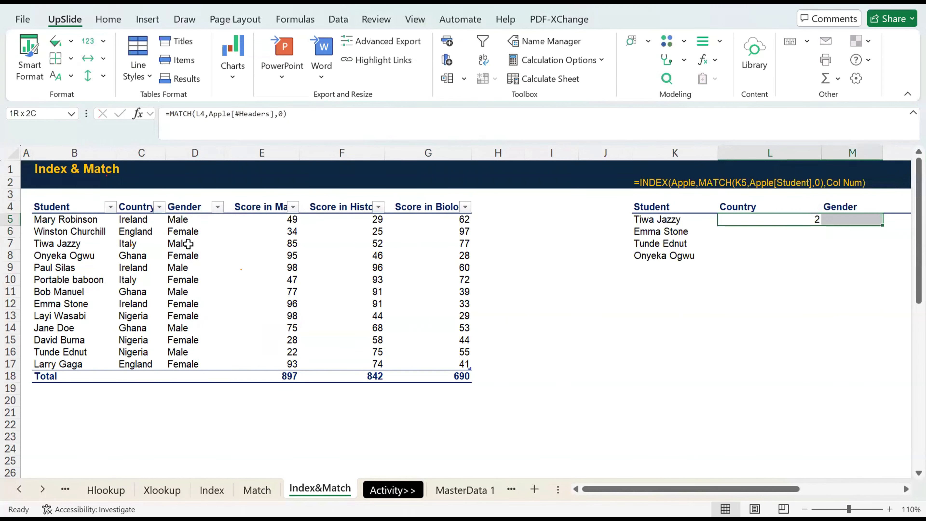
key(ctrl+r)
key(Delete)
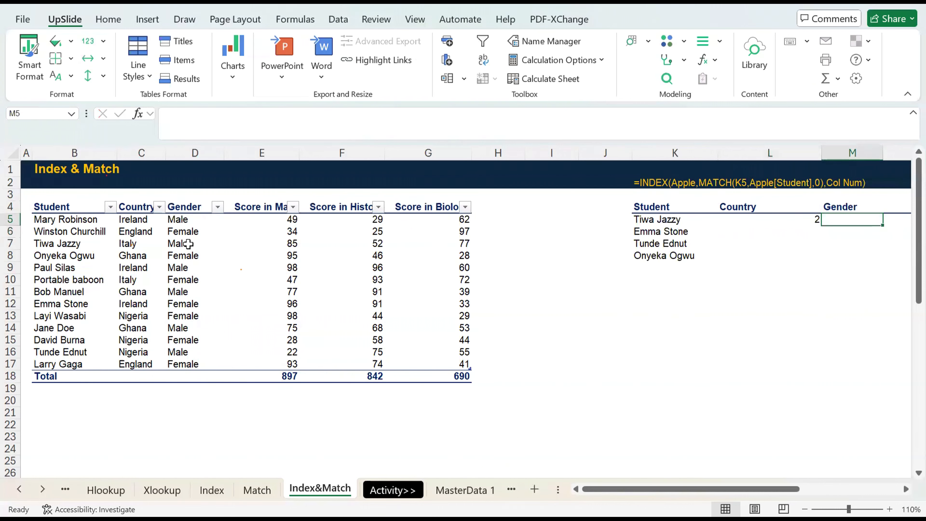
Copy =MATCH(L4,Apple[#Headers],0) from L5 and substitute it for the Col Num placeholder in K2's note.
key(Left)
click(190, 131)
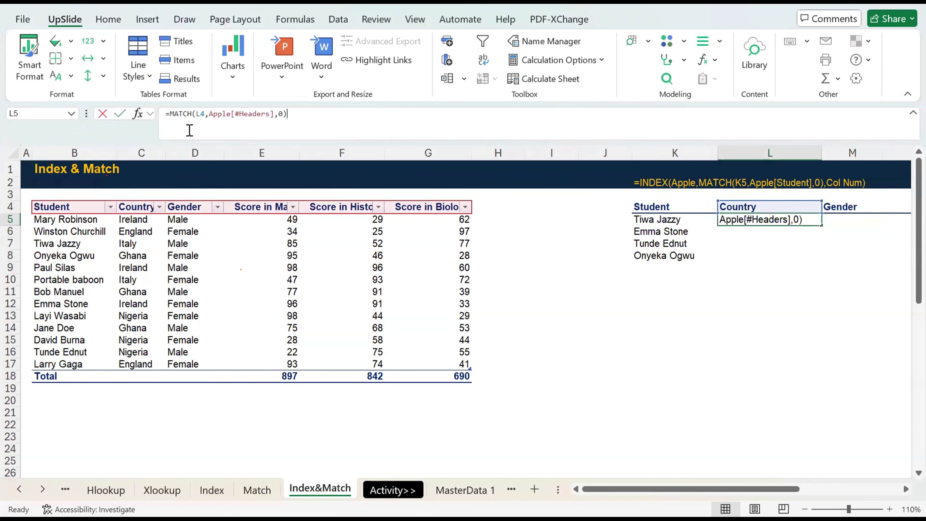
key(ctrl+a)
key(ctrl+c)
key(Escape)
key(Up)
key(Up)
key(Up)
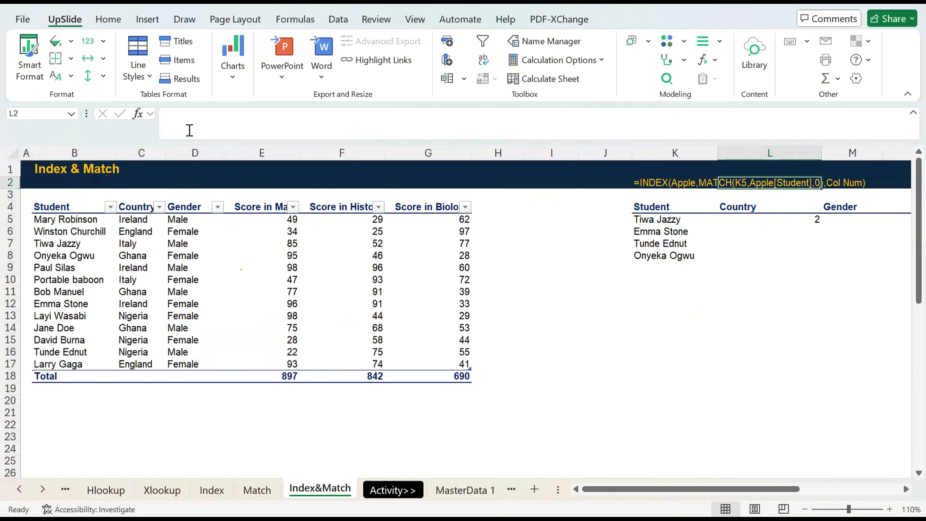
key(Left)
key(Left)
key(Right)
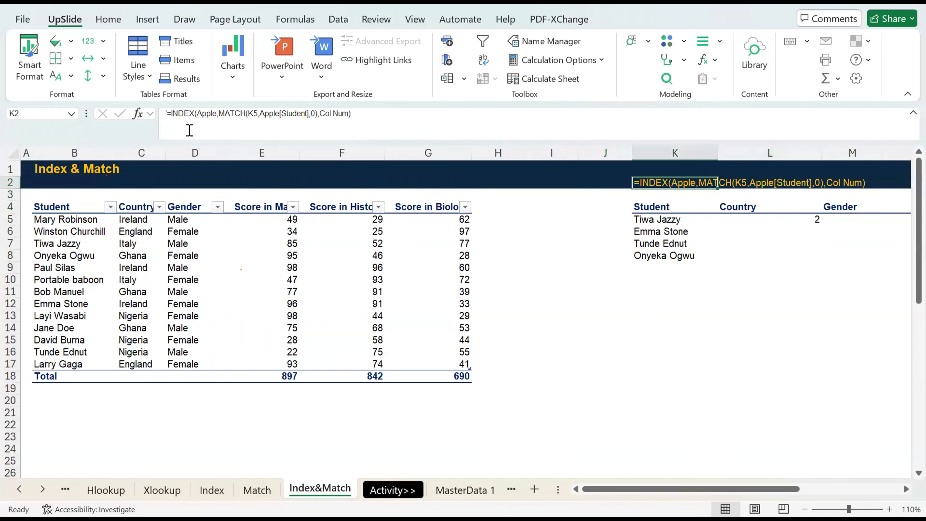
click(347, 114)
key(BackSpace)
key(BackSpace)
key(BackSpace)
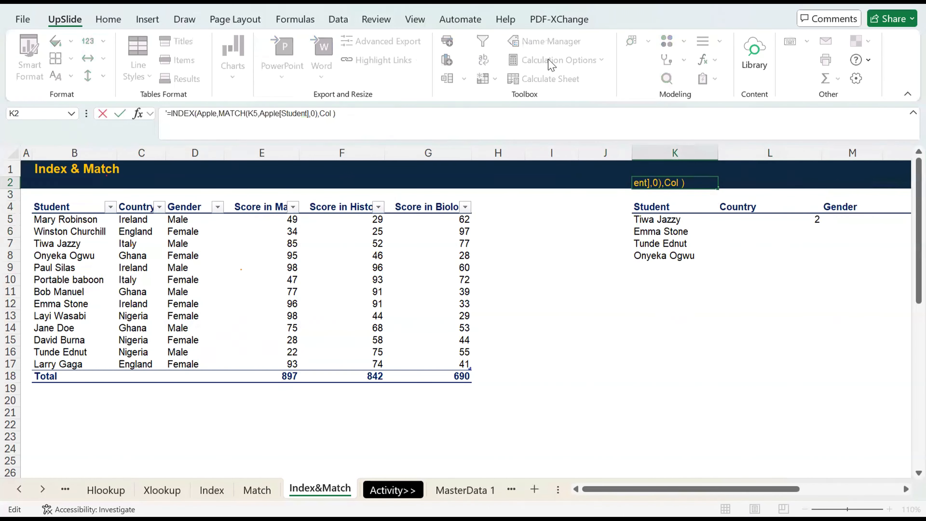
key(BackSpace)
key(BackSpace)
key(ctrl+v)
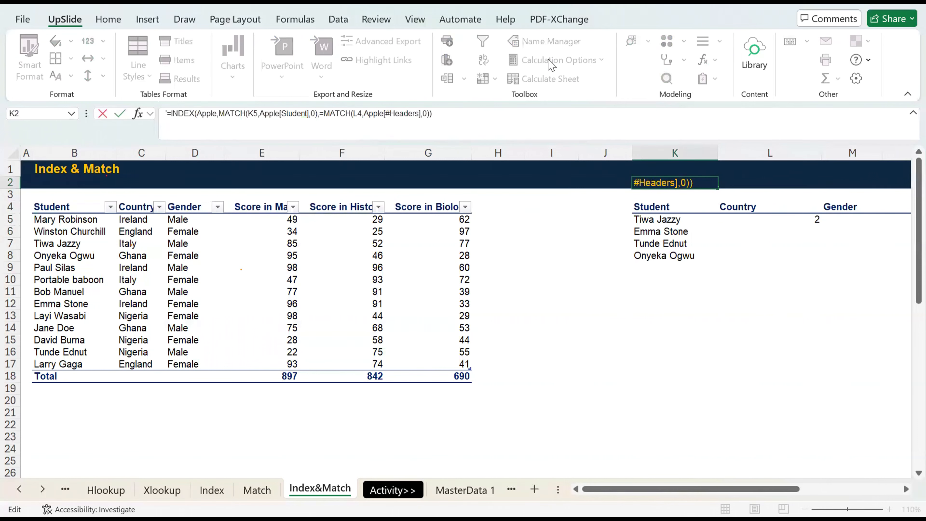
key(ctrl+Return)
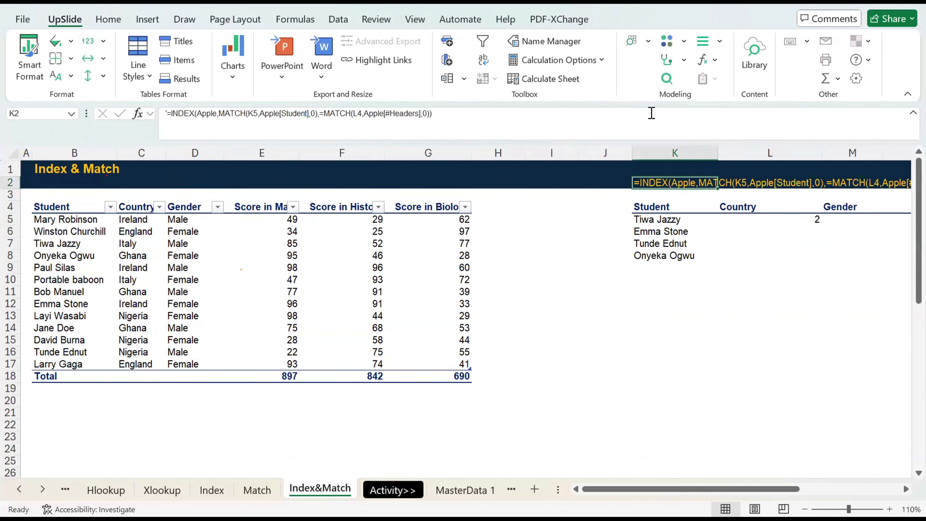
Replace L5's formula with the combined INDEX and MATCH text copied from K2, dropping its leading apostrophe.
click(565, 123)
key(Escape)
click(762, 219)
click(458, 123)
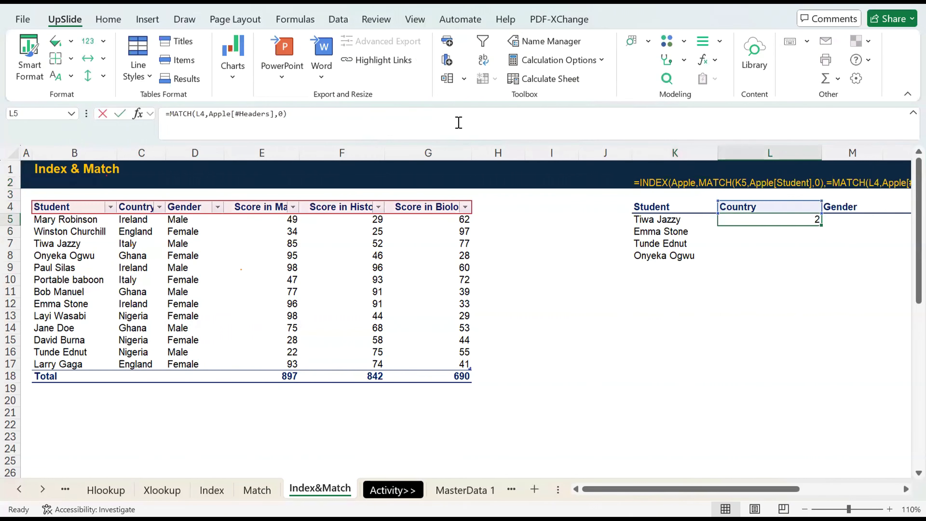
key(ctrl+a)
text('=INDEX(Apple,MATCH(K5,Apple[Student],0),=MATCH(L4,Apple[#Headers],0)))
click(165, 116)
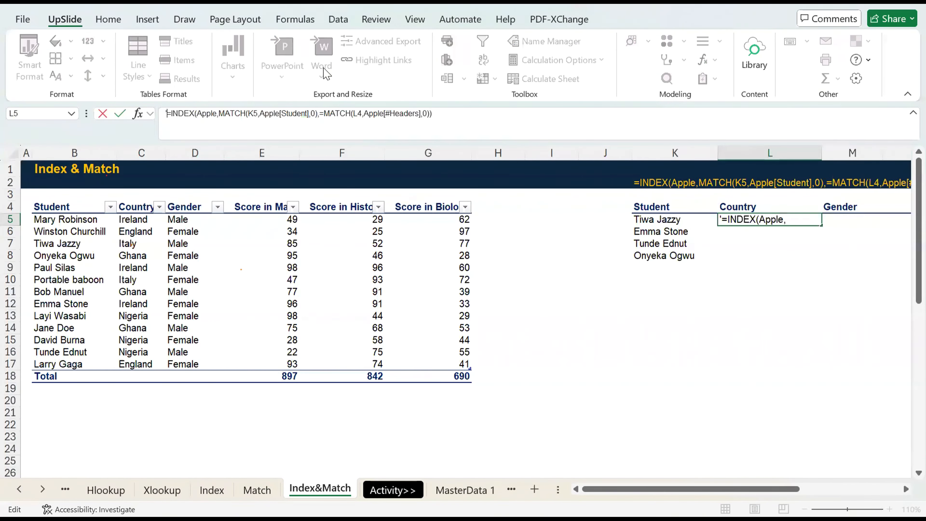
key(Delete)
key(Return)
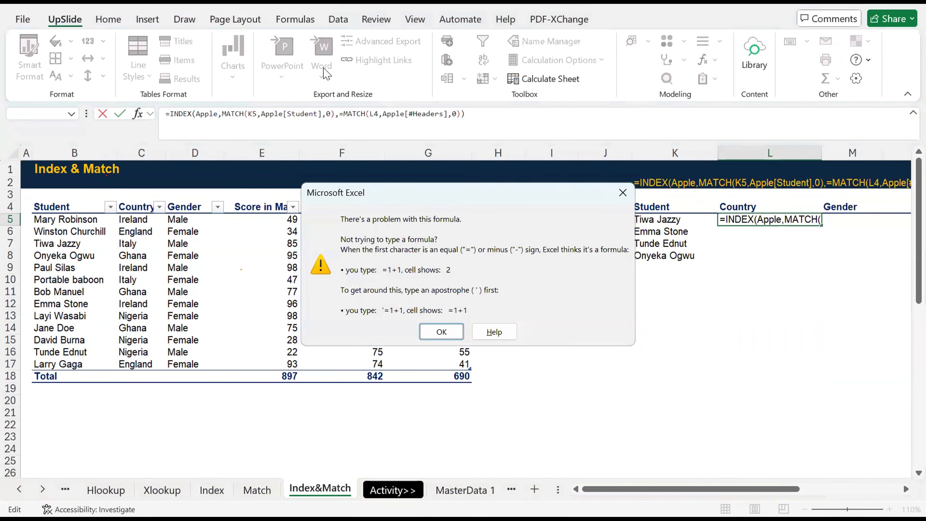
key(Return)
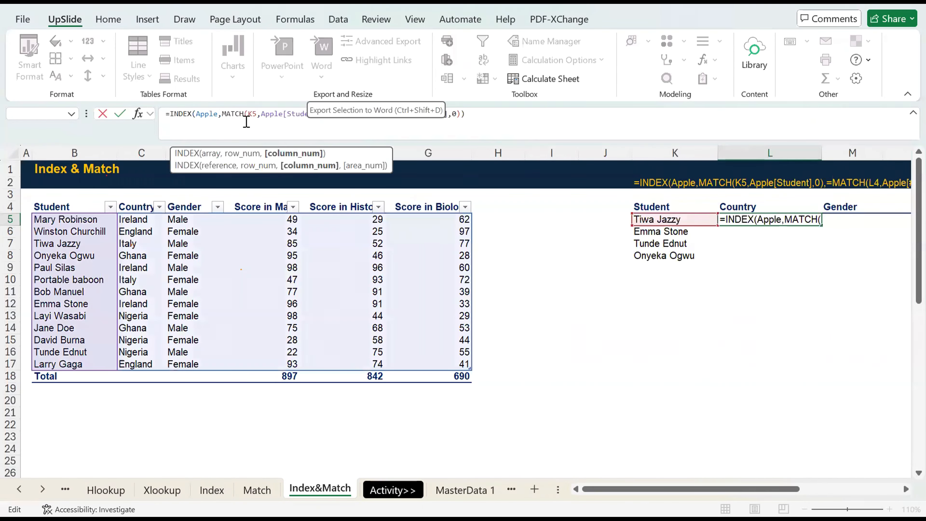
Remove the extra equals sign before the second MATCH so L5 holds =INDEX(Apple,MATCH(K5,Apple[Student],0),MATCH(L4,Apple[#Headers],0)).
click(337, 115)
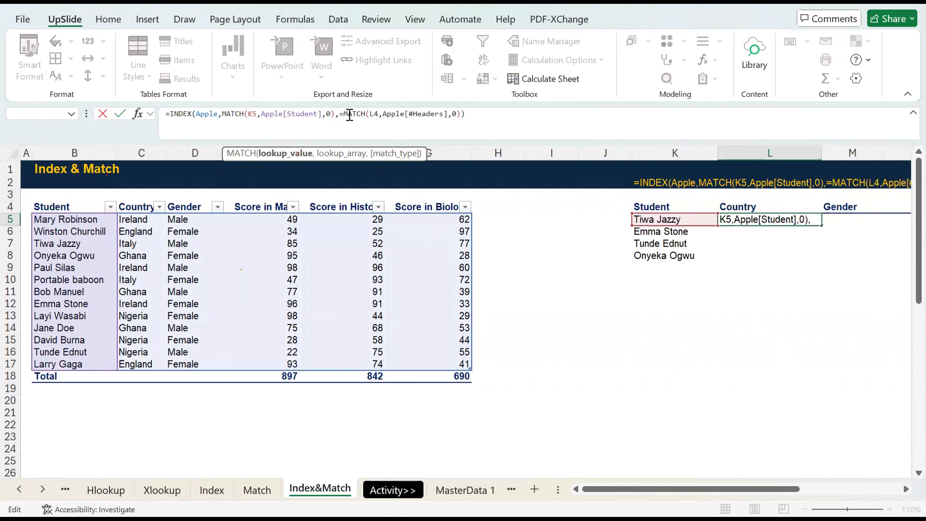
key(Delete)
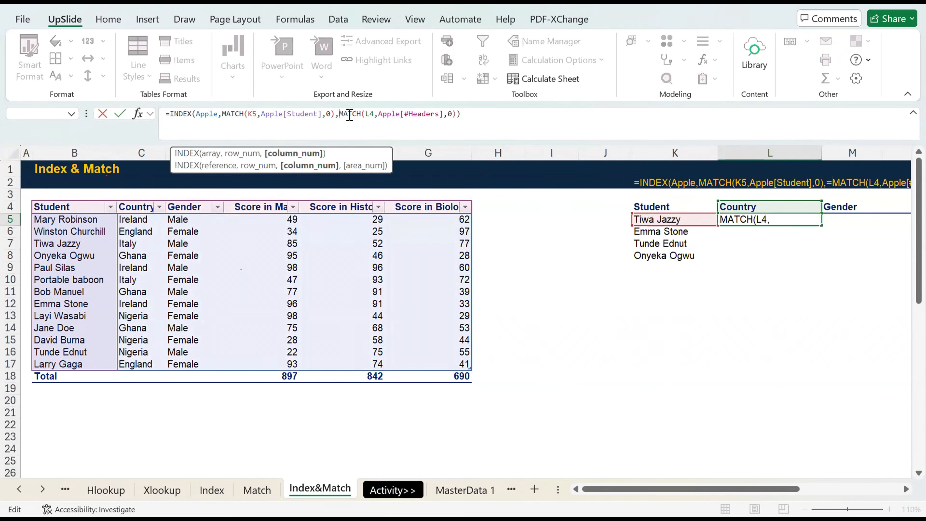
key(Return)
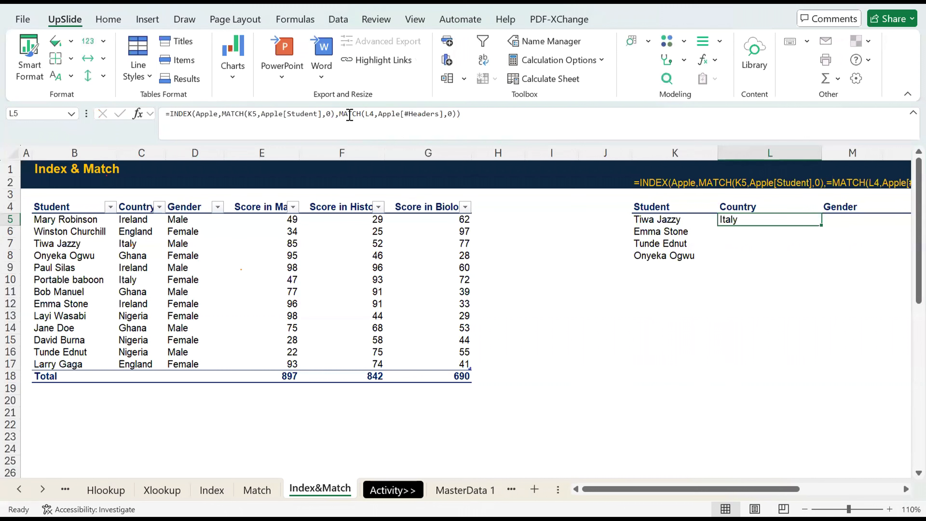
Remove the extra equals sign before the second MATCH in K2's formula note.
click(642, 195)
click(644, 179)
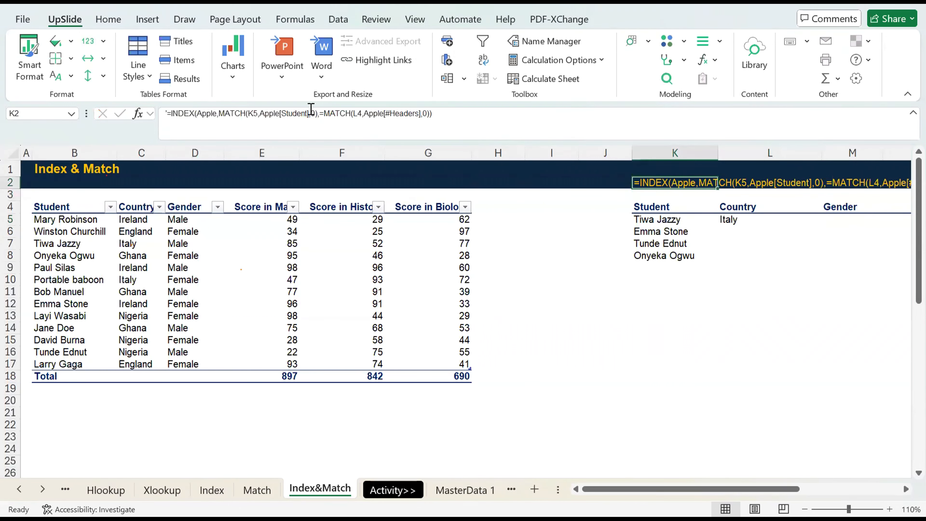
click(325, 120)
key(BackSpace)
key(Return)
key(Down)
key(Down)
key(Right)
key(ctrl+c)
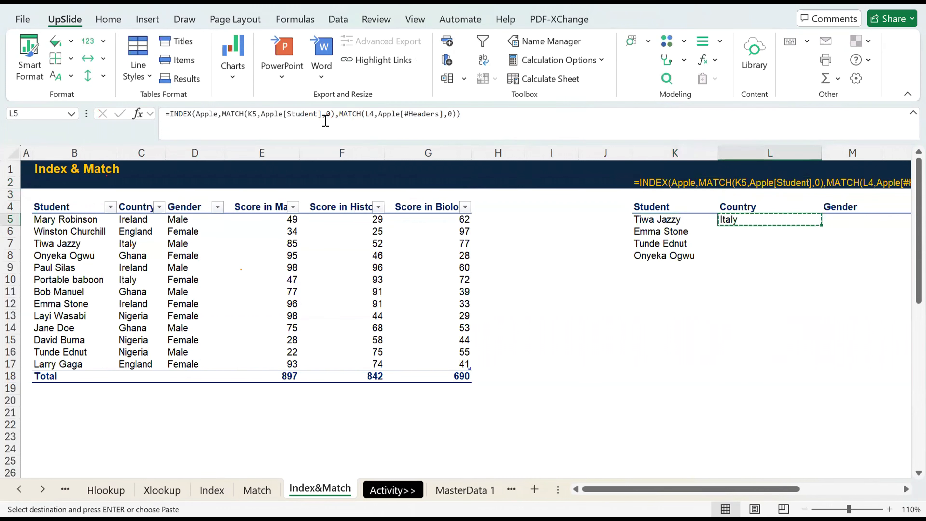
key(shift+Down)
key(shift+Down)
key(Up)
key(Escape)
key(Down)
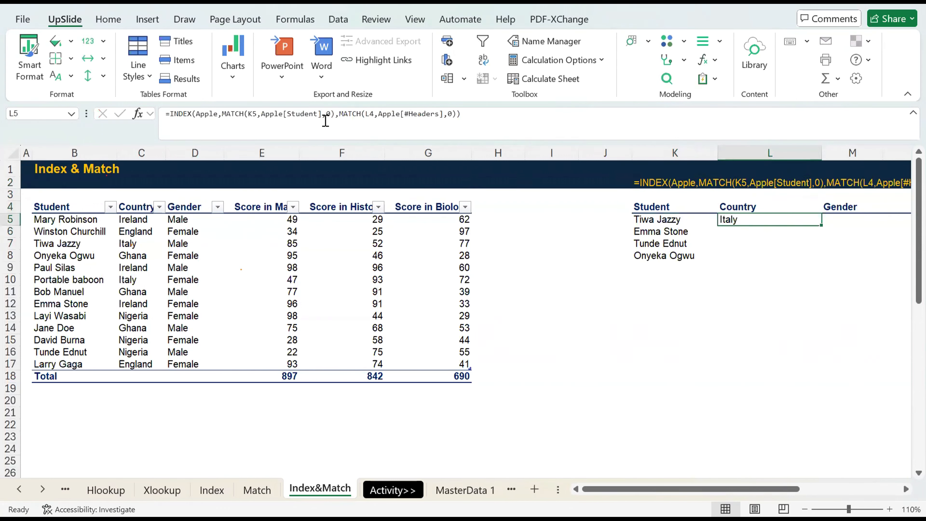
Change the MATCH references in L5's formula to $K5 and L$4, locking the student column and header row.
key(F2)
click(248, 114)
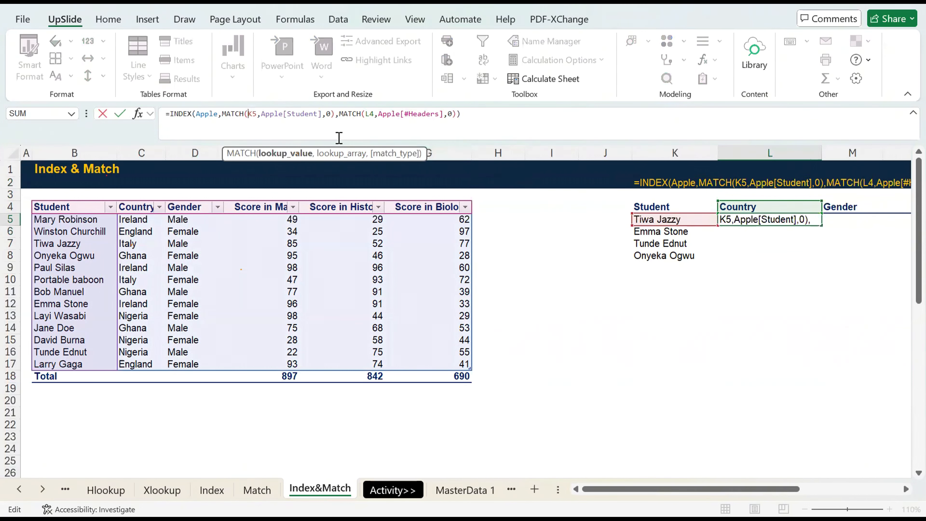
text($)
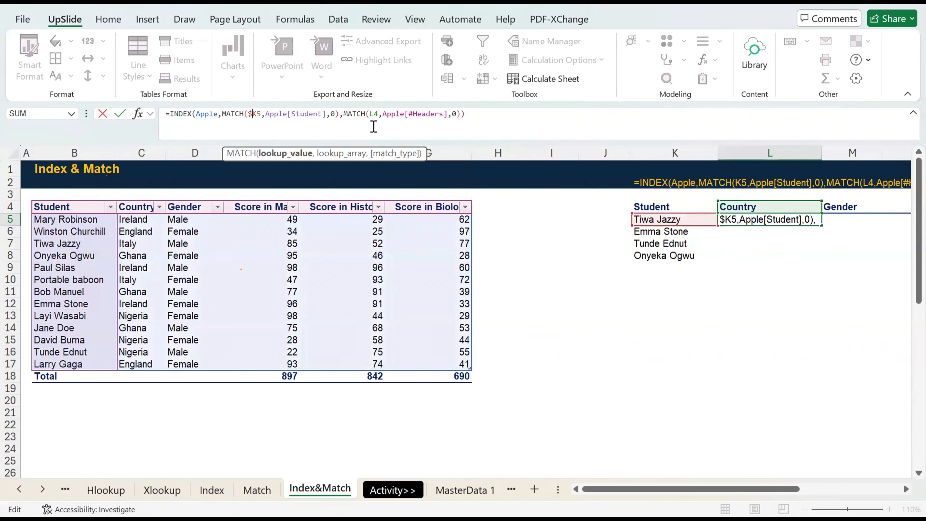
click(374, 116)
text($)
scroll(800, 175, right, 5)
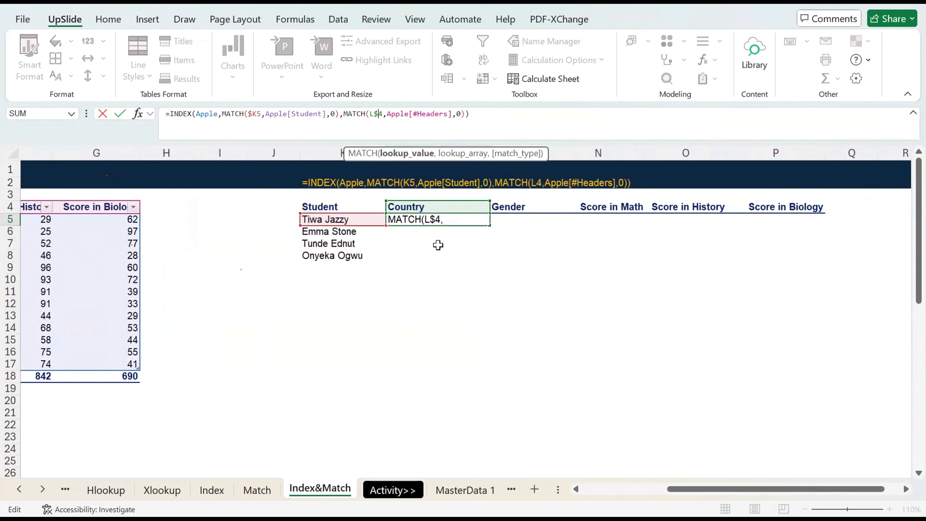
key(ctrl+Return)
Copy the L5 formula across the whole lookup range L5:P8.
key(ctrl+c)
key(shift+Down)
key(shift+Down)
key(shift+Down)
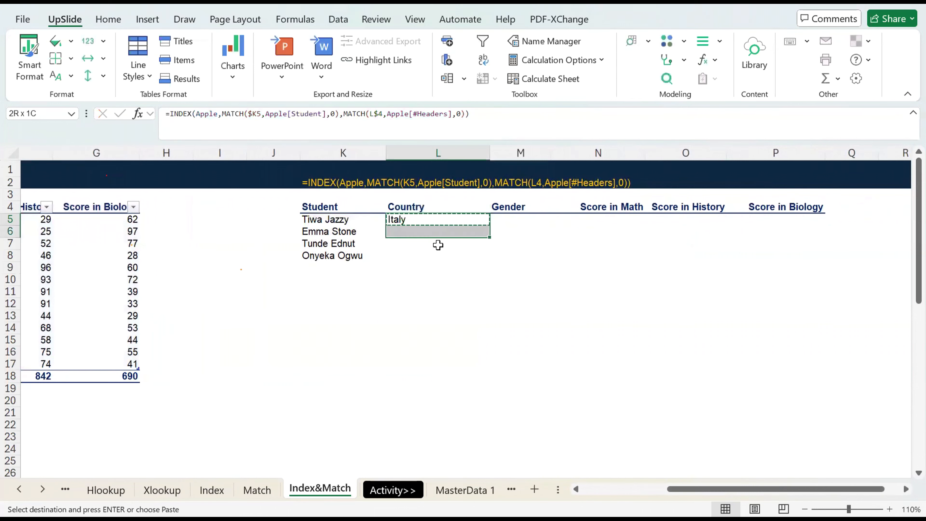
key(shift+Right)
key(shift+Right)
key(shift+Right)
key(shift+Right)
key(ctrl+v)
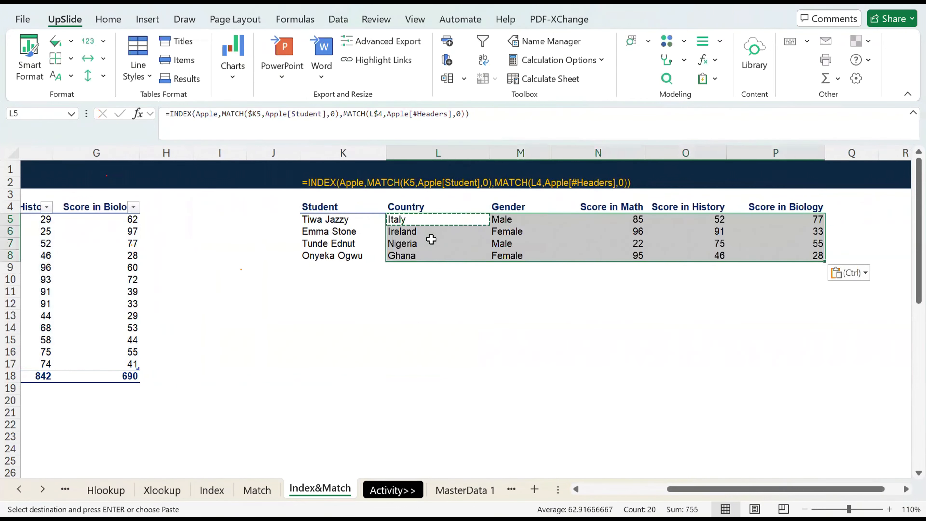
key(Escape)
click(431, 237)
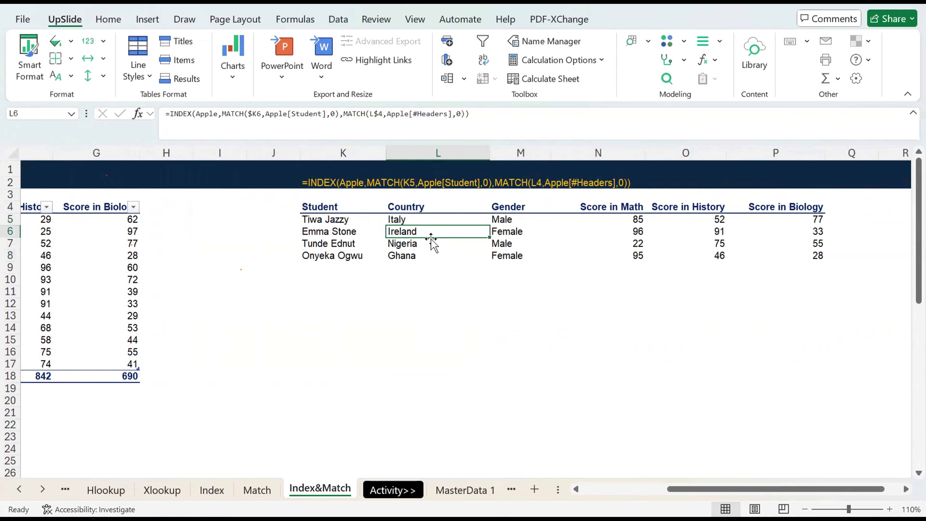
scroll(423, 236, left, 1)
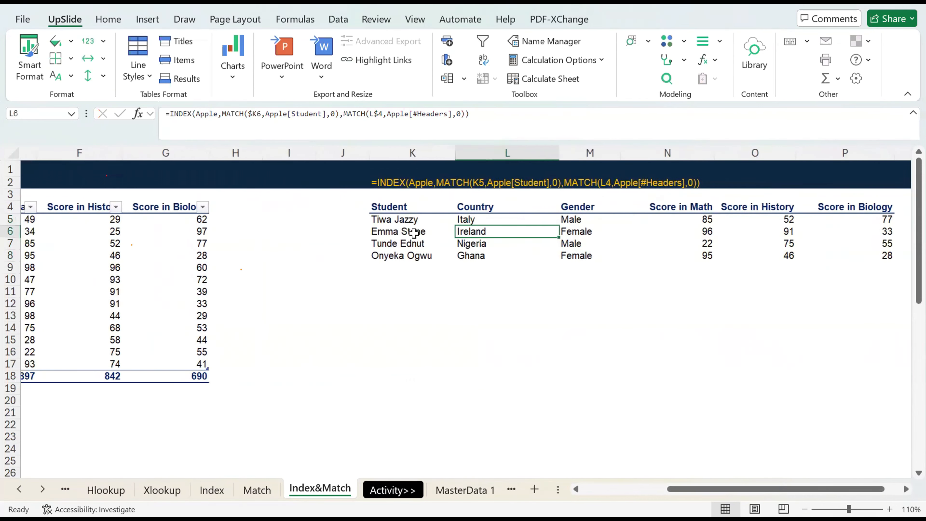
click(386, 219)
scroll(385, 219, left, 5)
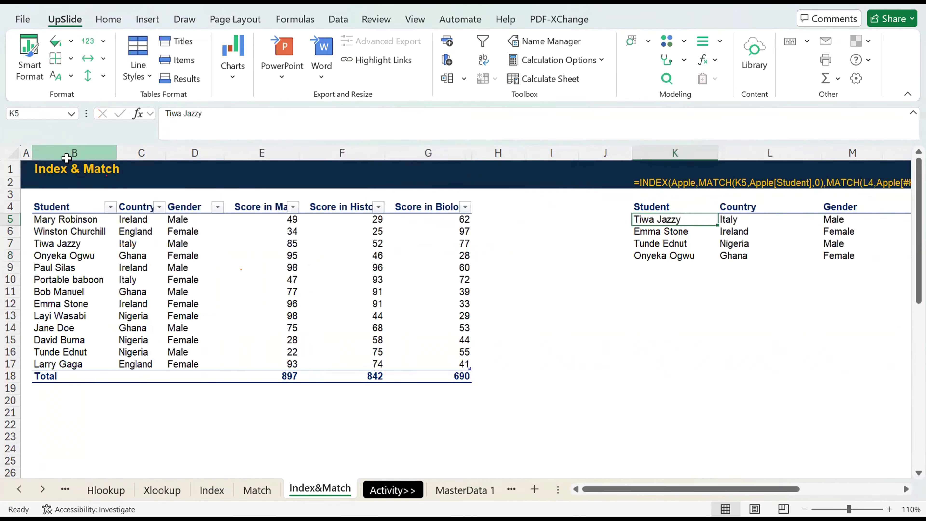
click(66, 153)
key(ctrl+c)
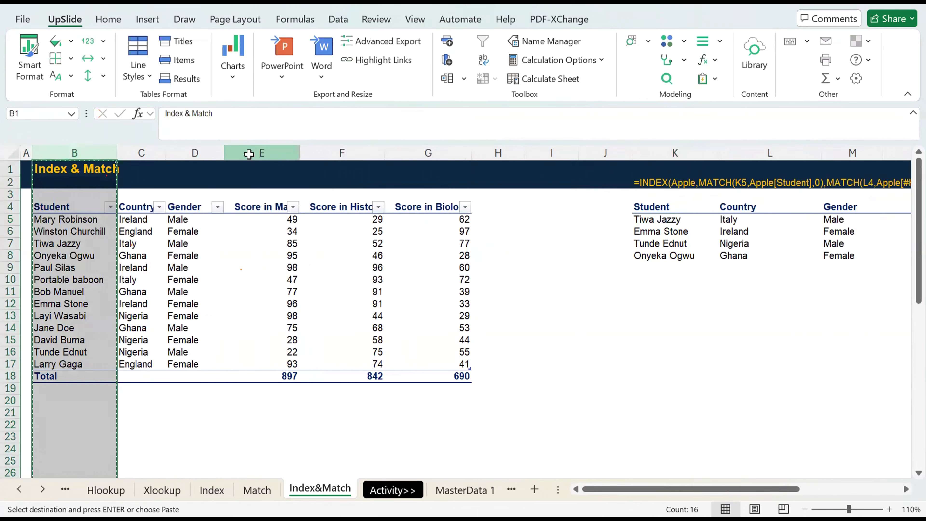
click(248, 152)
key(Escape)
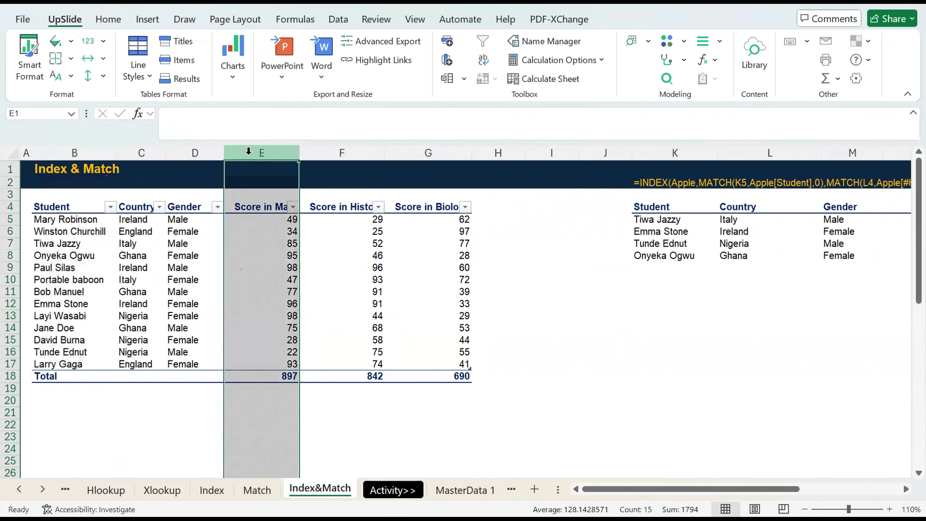
Insert a new column E before the Math scores and copy the Student column B into it.
key(ctrl+shift+plus)
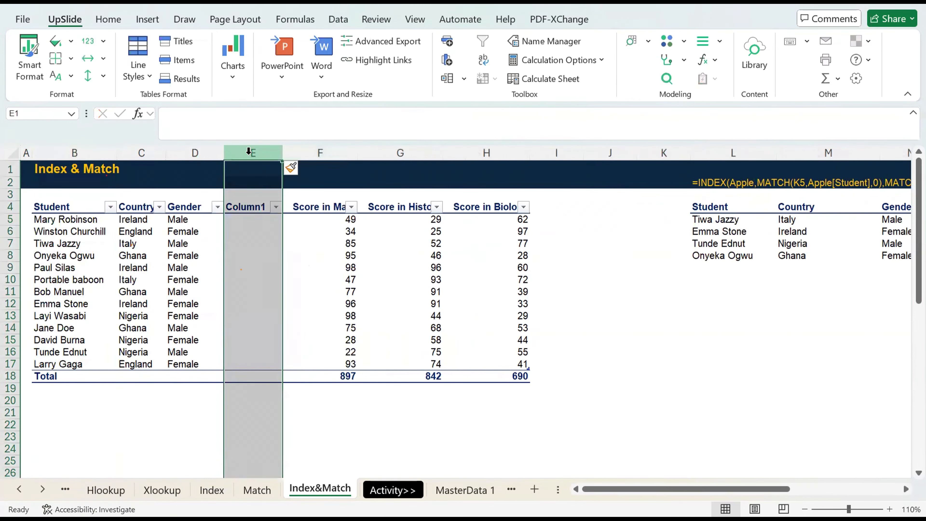
click(56, 153)
key(ctrl+c)
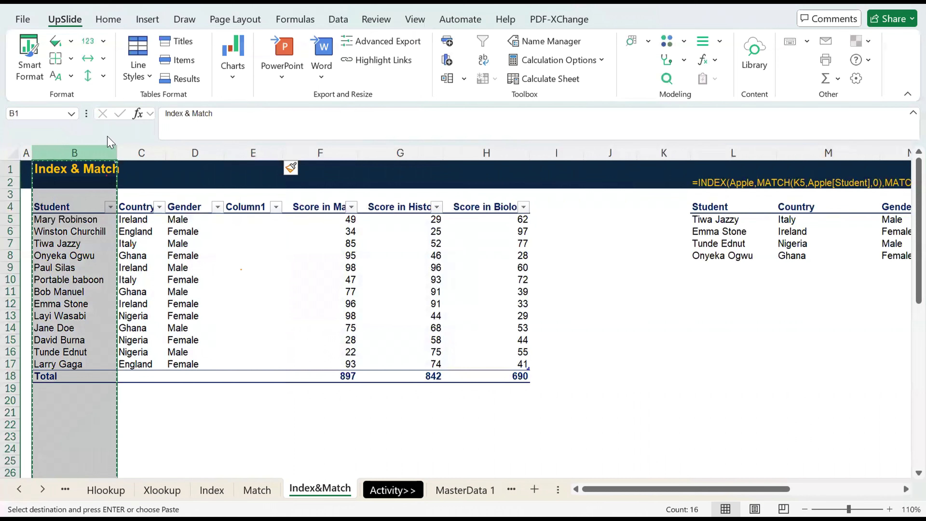
click(255, 146)
key(Return)
scroll(255, 146, right, 2)
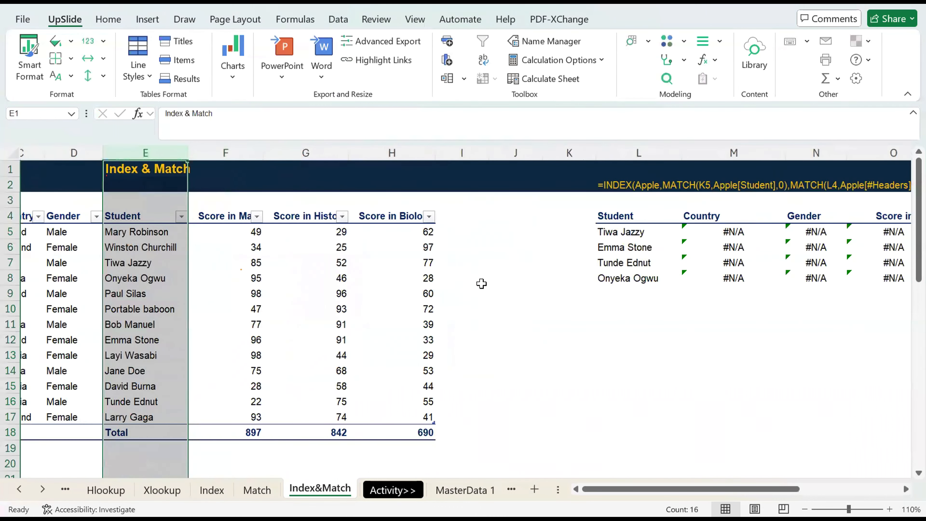
Undo the Student column paste and delete the inserted column E.
click(724, 228)
key(ctrl+z)
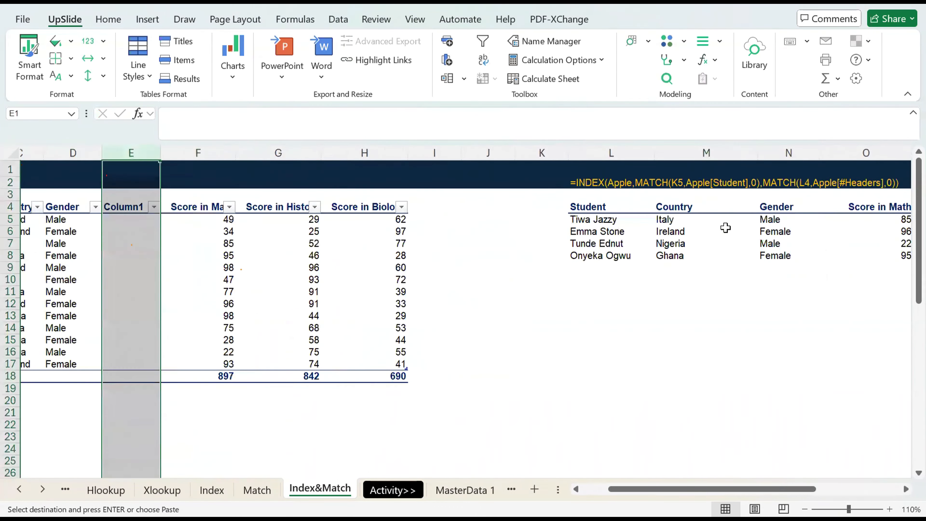
scroll(252, 264, left, 2)
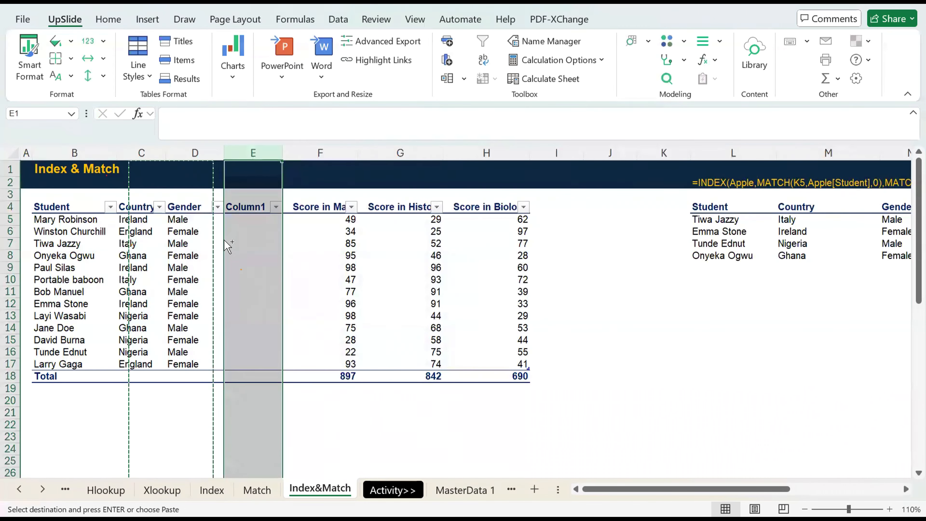
key(ctrl+minus)
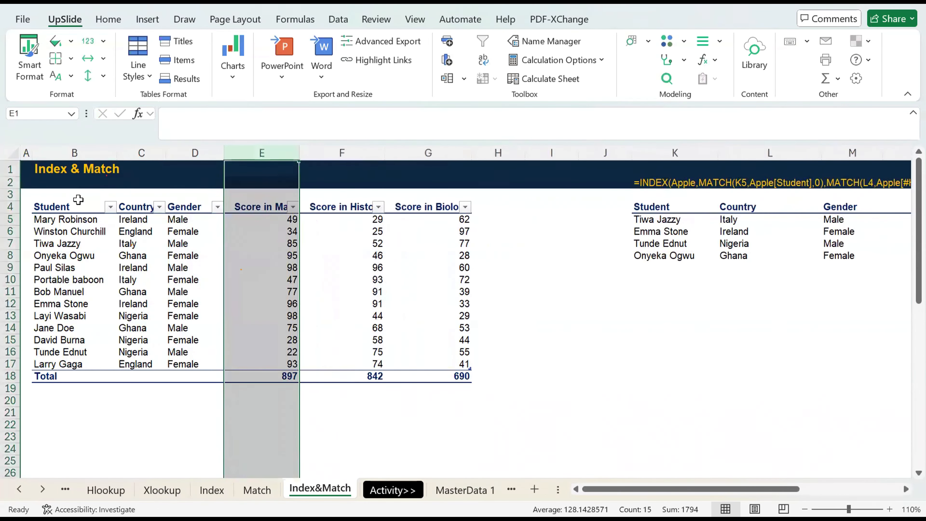
Select the Student column cells B3:B17.
drag(78, 200, 77, 364)
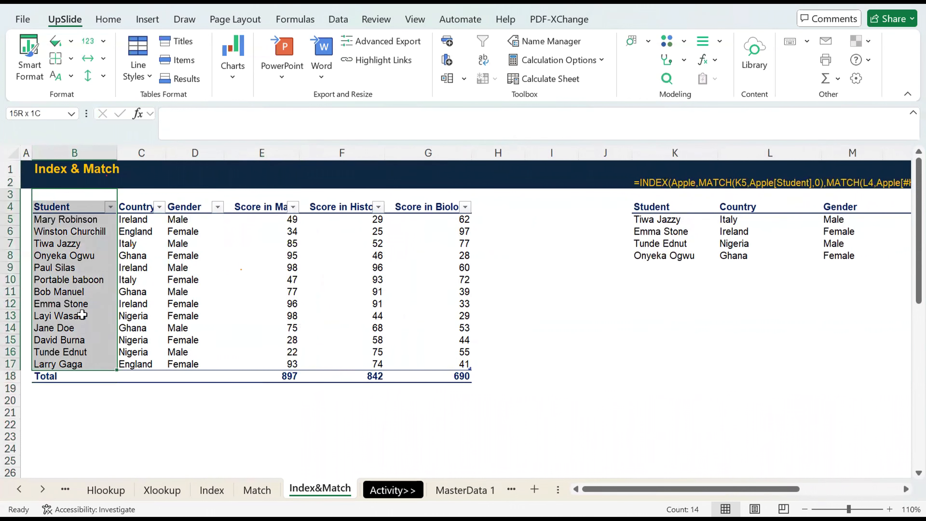
drag(82, 314, 95, 362)
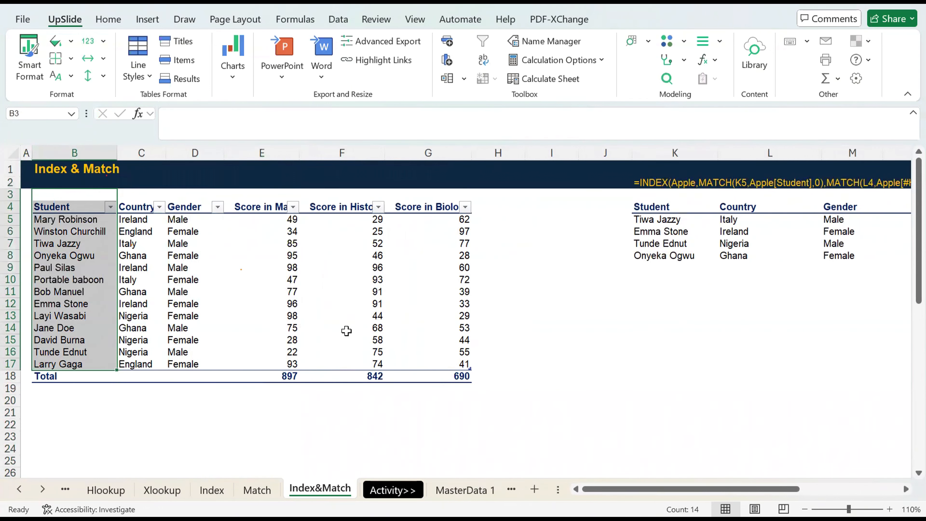
click(241, 268)
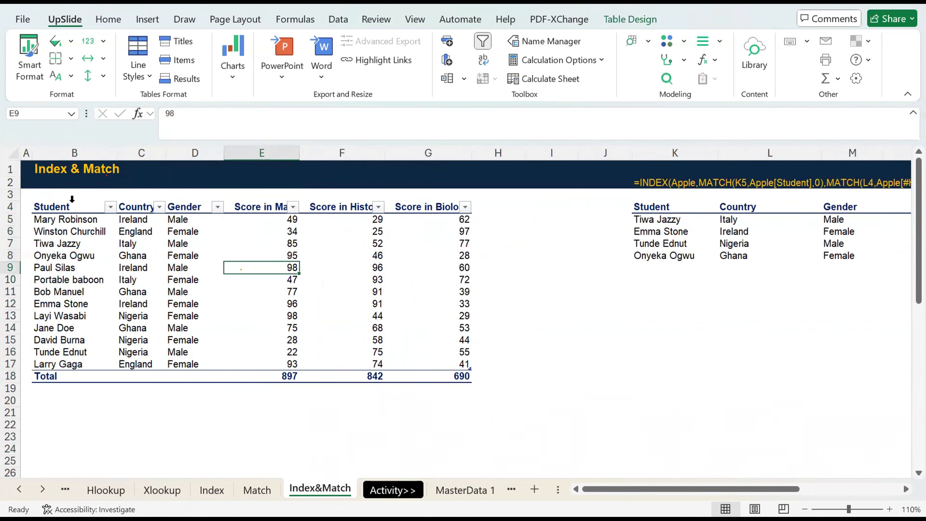
click(80, 149)
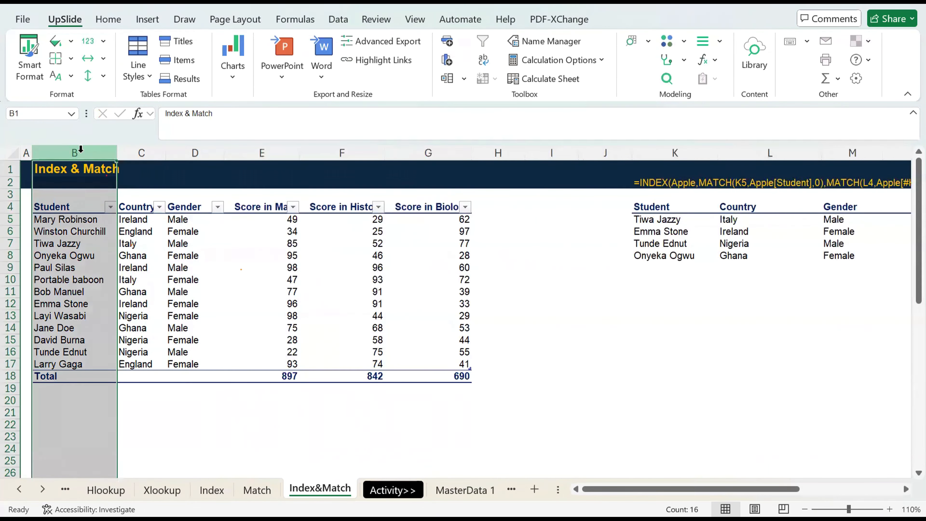
click(561, 305)
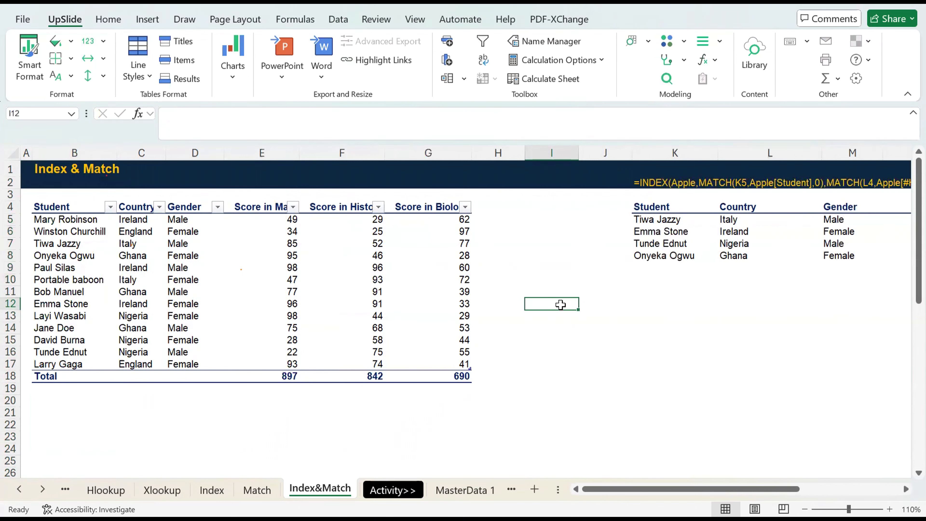
scroll(560, 305, right, 6)
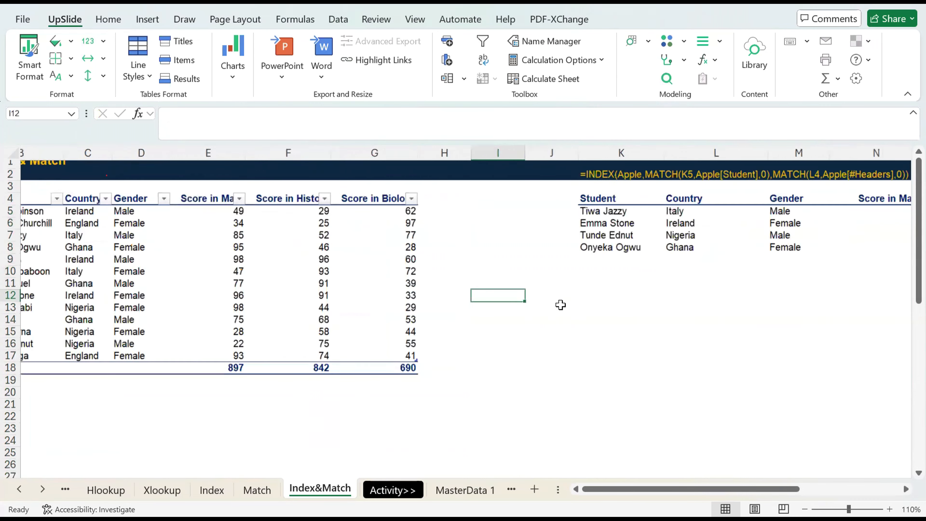
scroll(561, 305, right, 1)
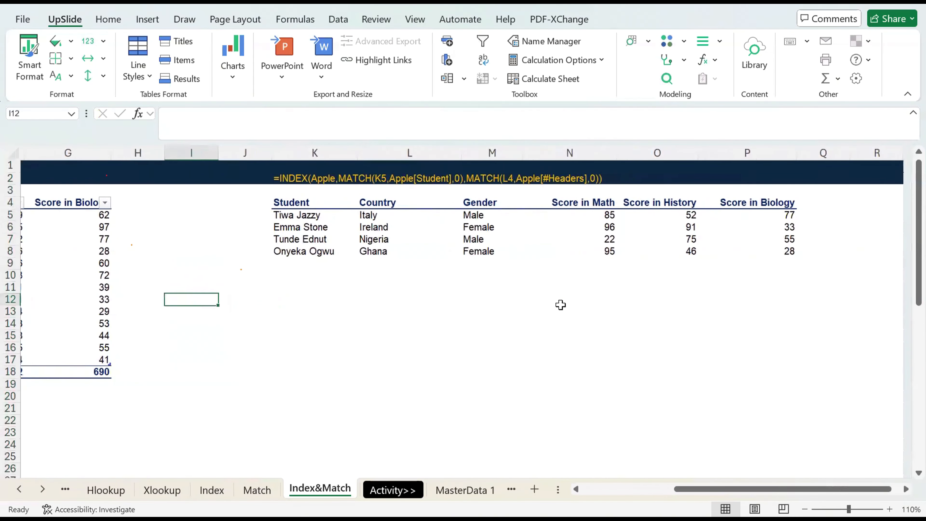